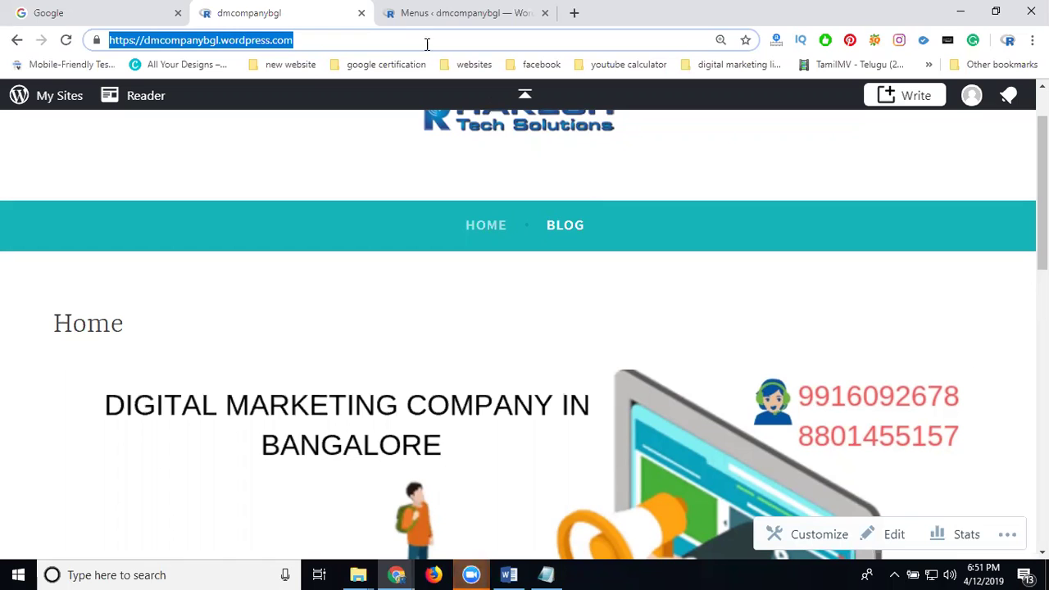
- Start a new page on the dmcompanybgl site and title it "Services"
click(406, 18)
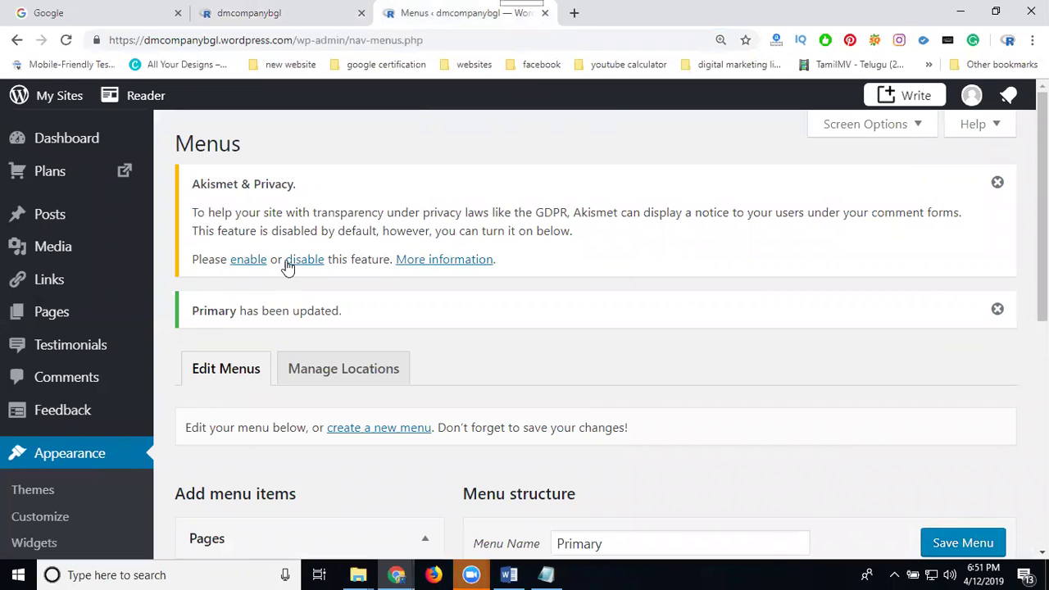
click(51, 316)
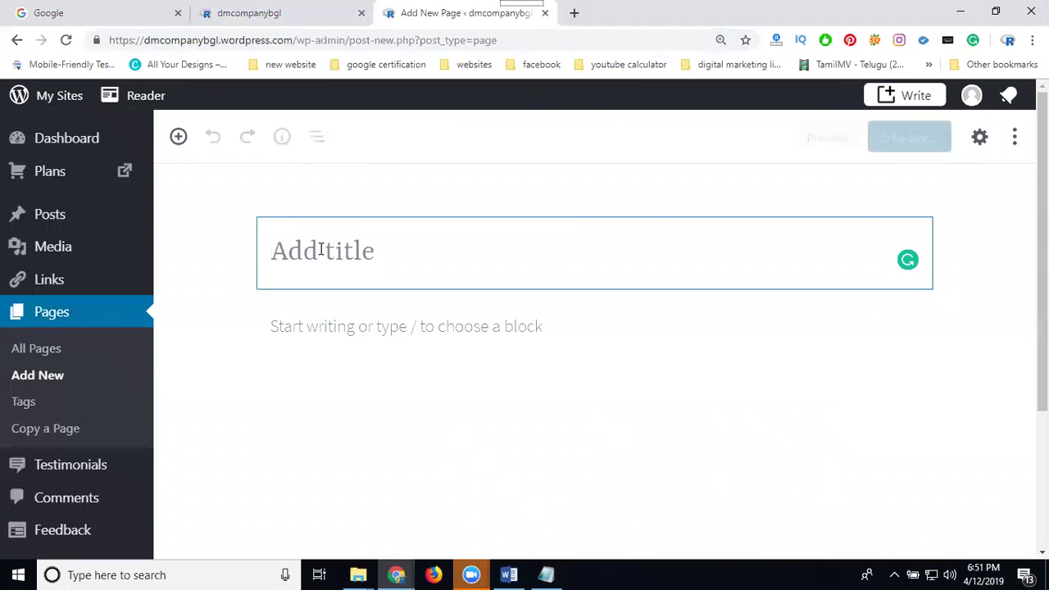
text(Services)
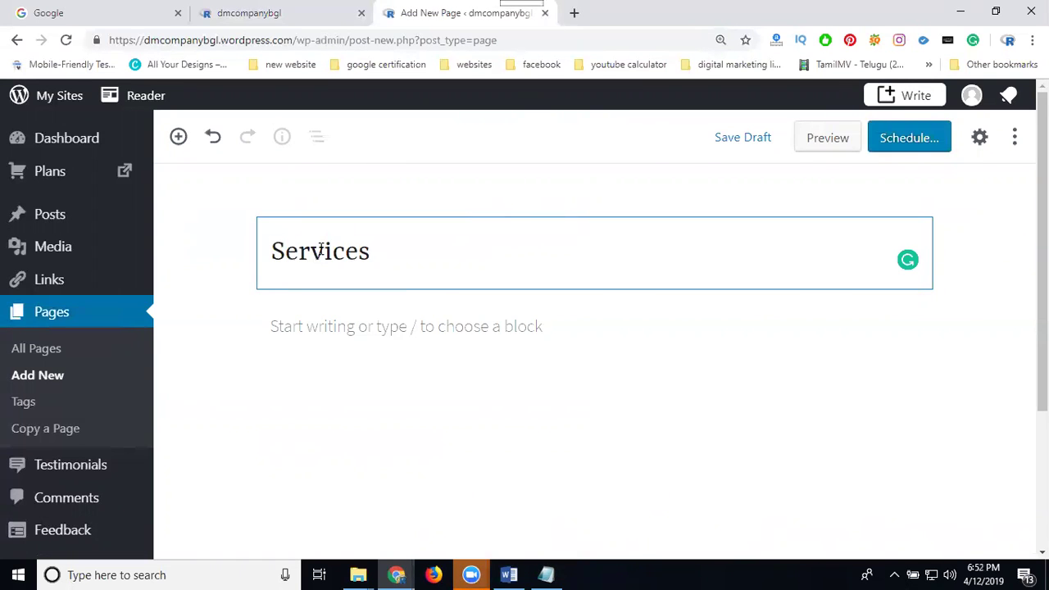
- Add an image block below the title and upload "dm services" from E:\Projects\RTS COntent 2019\rts project 2018\rts services 2018
click(332, 332)
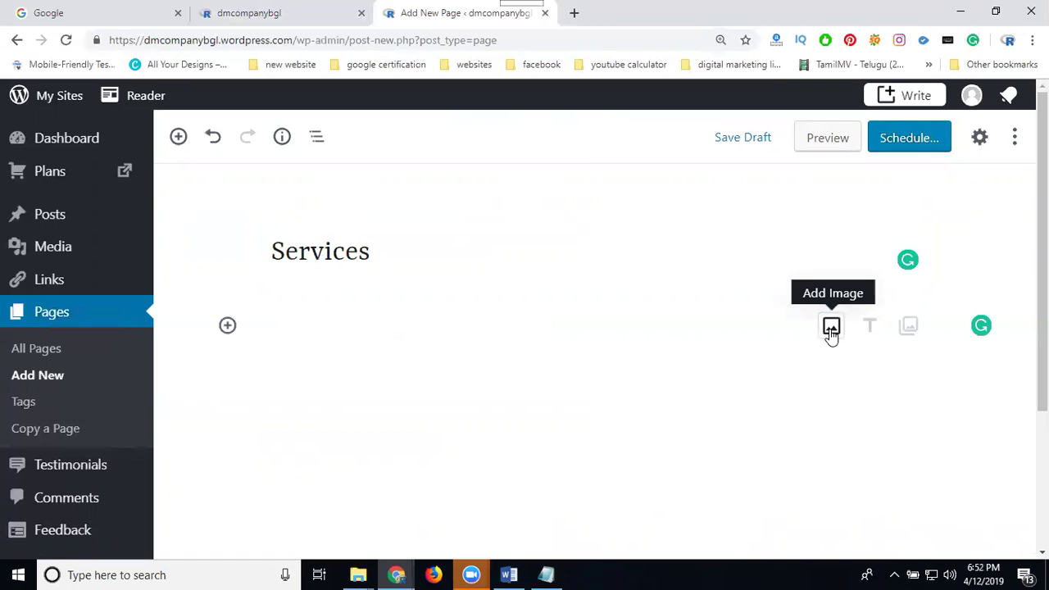
click(831, 327)
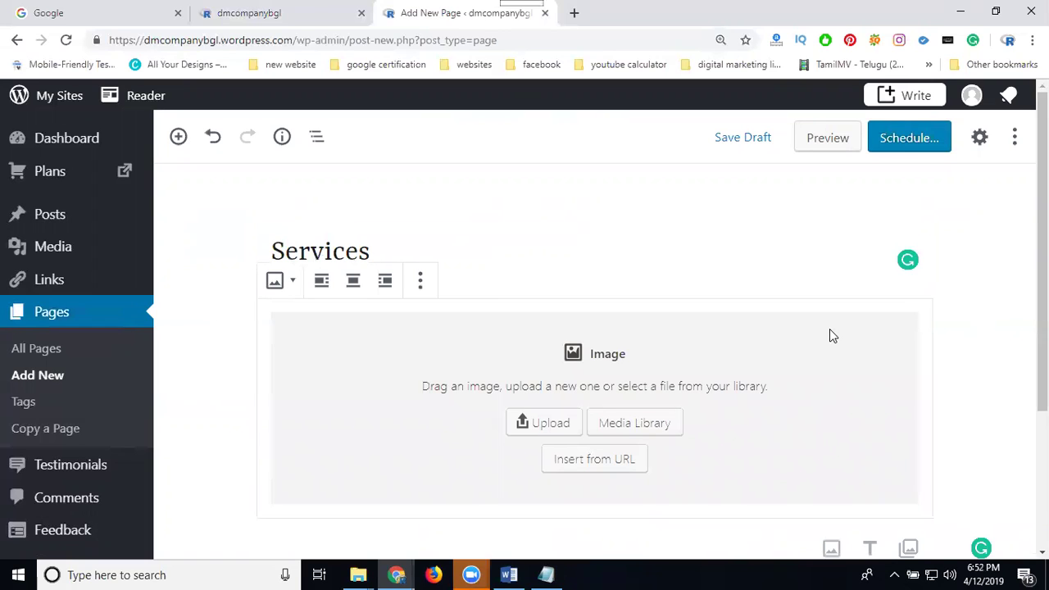
click(548, 426)
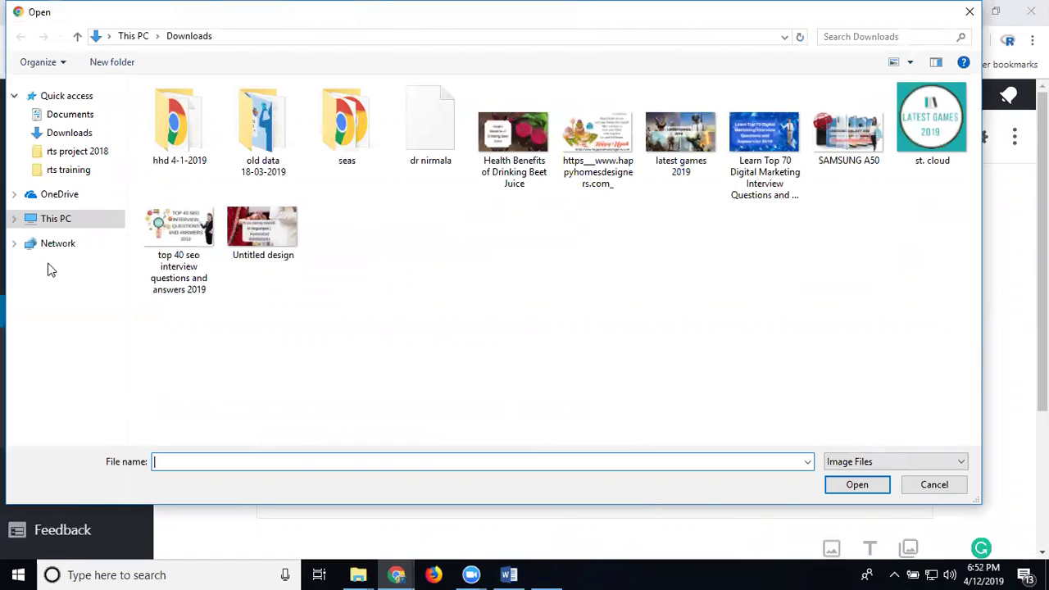
click(14, 219)
click(61, 375)
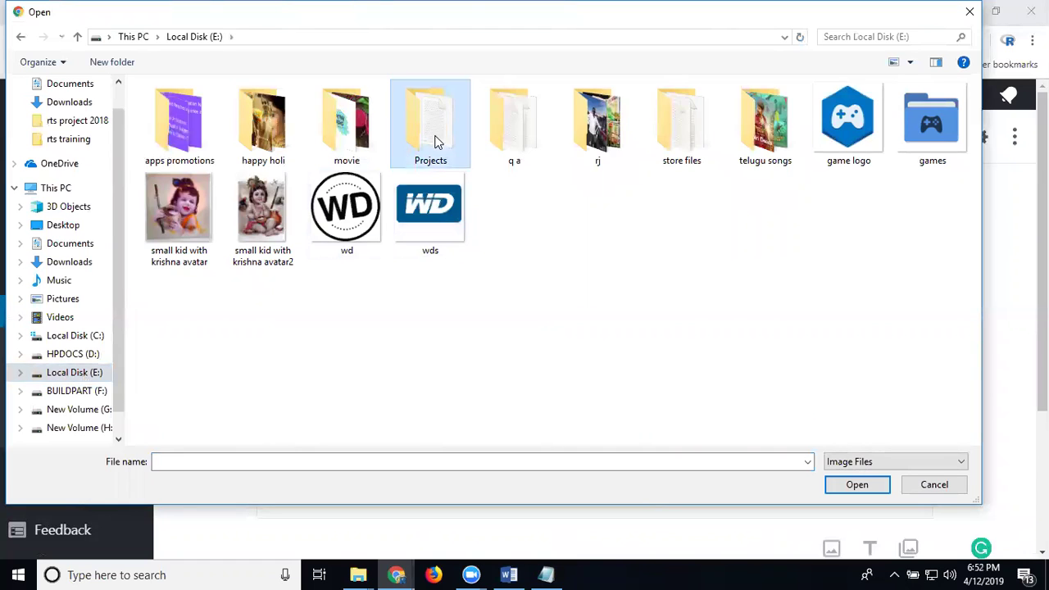
double_click(435, 141)
double_click(543, 154)
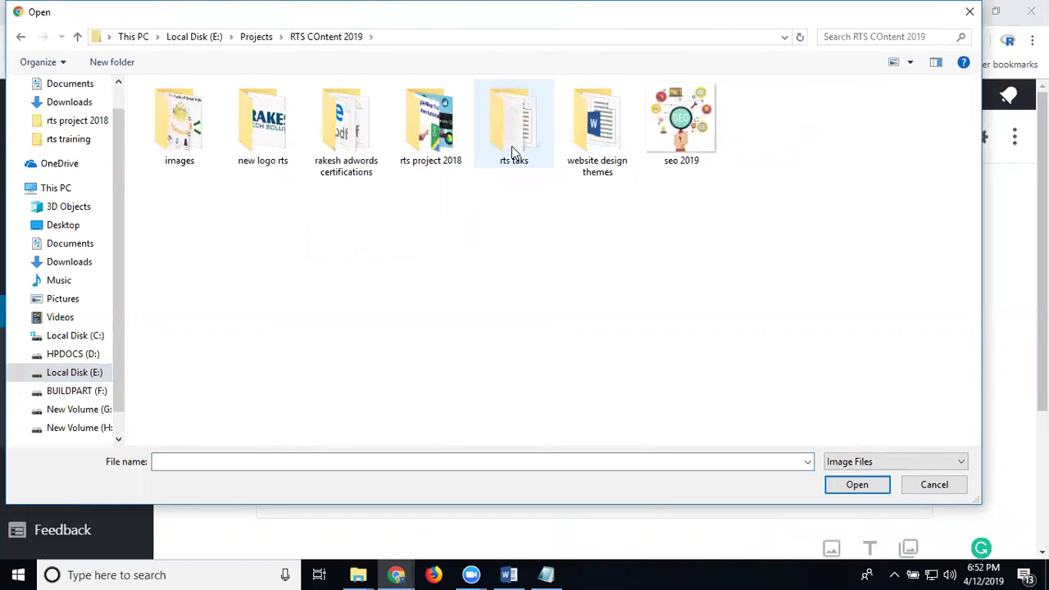
double_click(438, 149)
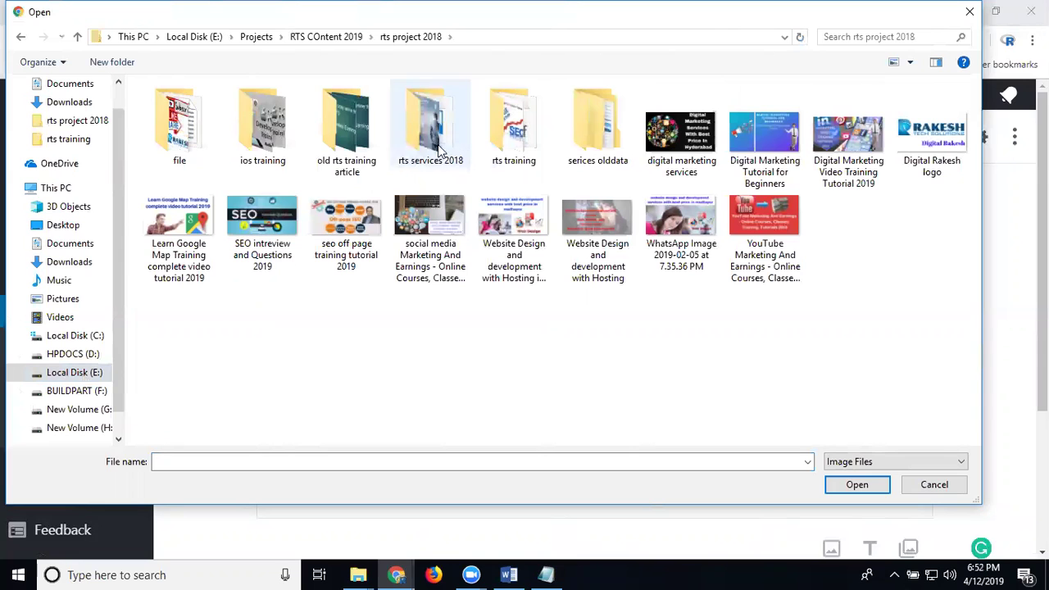
double_click(432, 152)
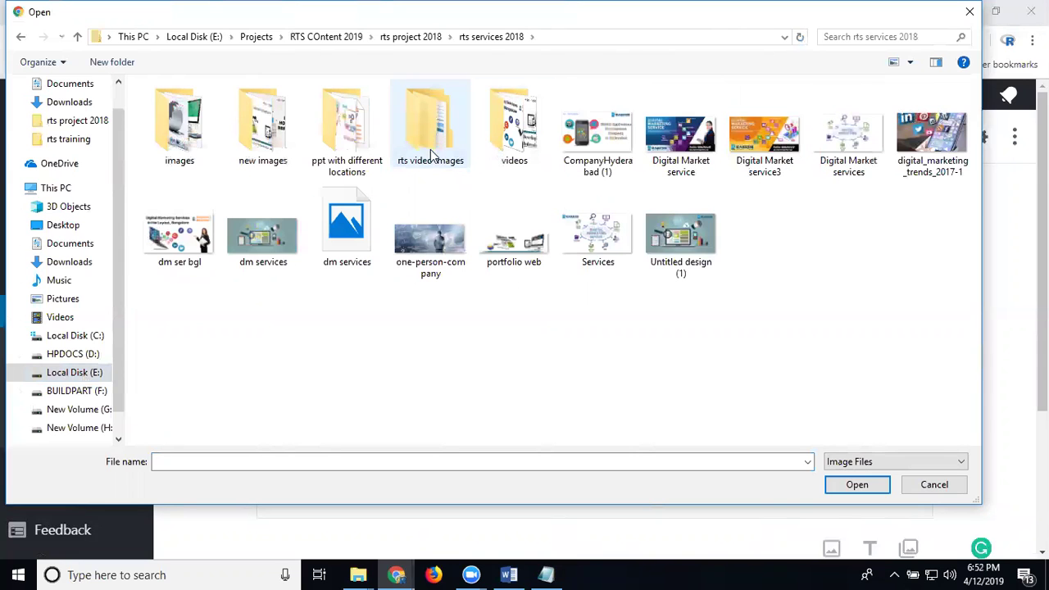
click(283, 246)
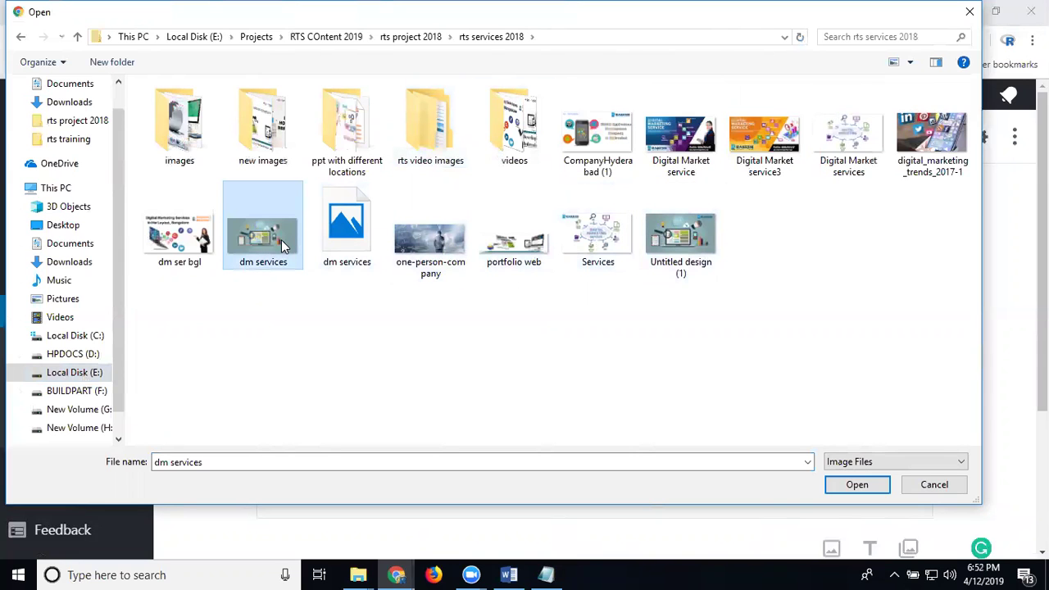
double_click(282, 246)
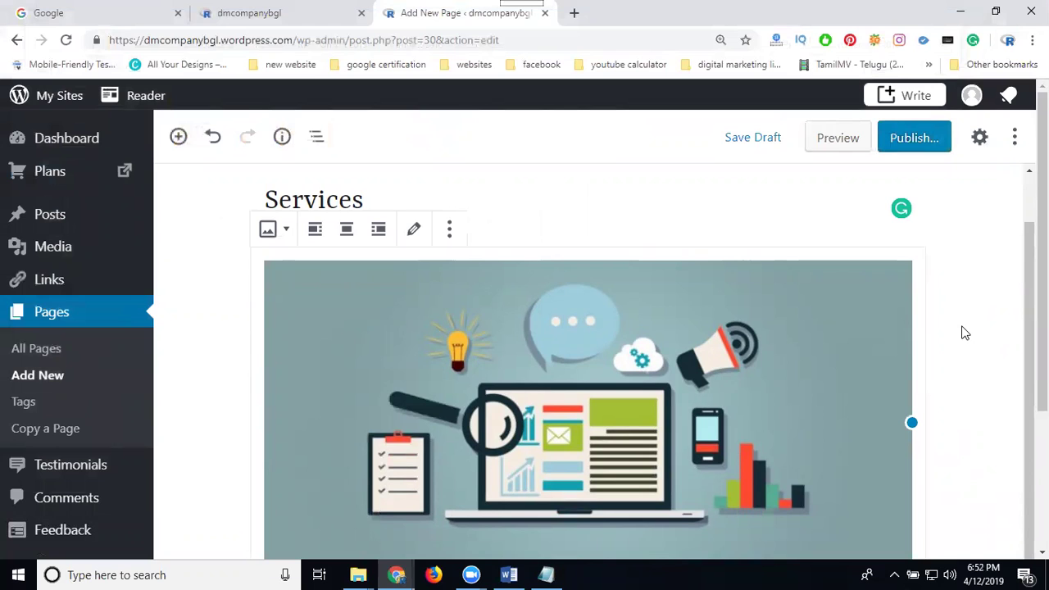
- Add a heading block below the image and paste in the entire text of the Word document "digital marketing company in bangalore"
scroll(822, 478, down, 3)
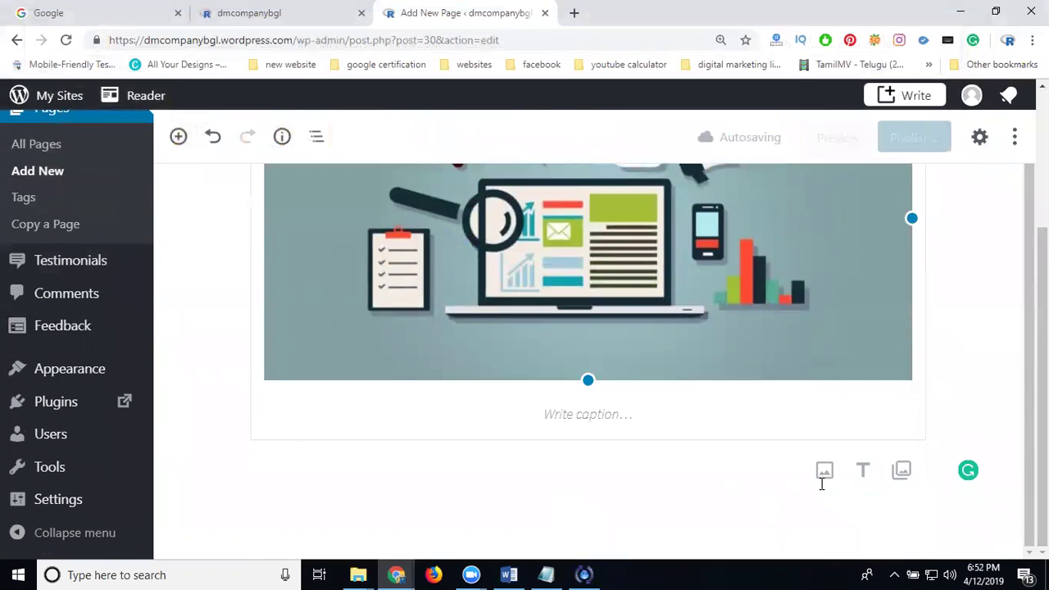
click(864, 475)
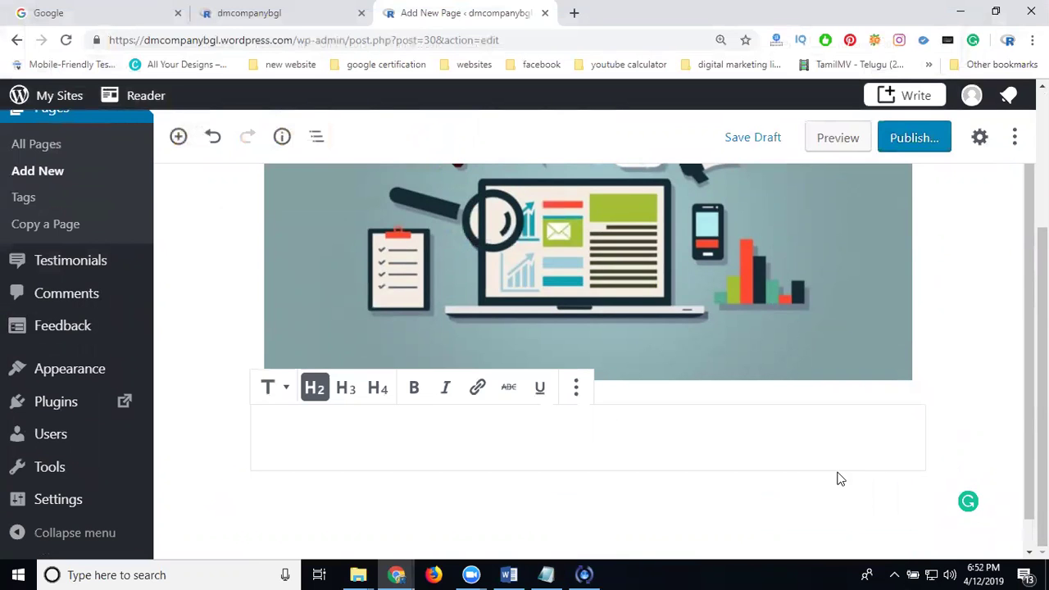
click(508, 574)
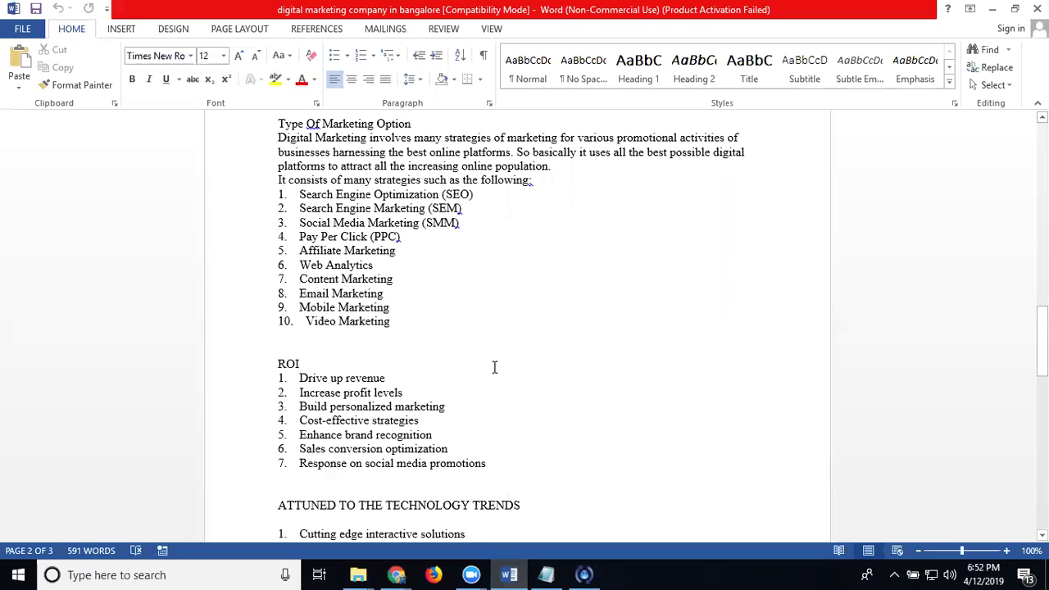
key(ctrl+a)
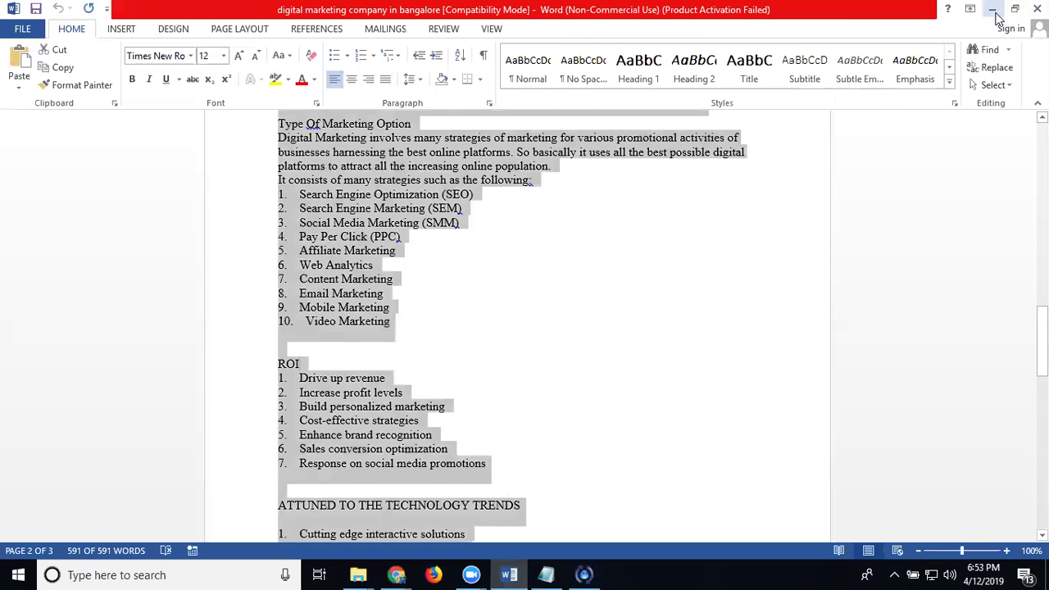
click(994, 12)
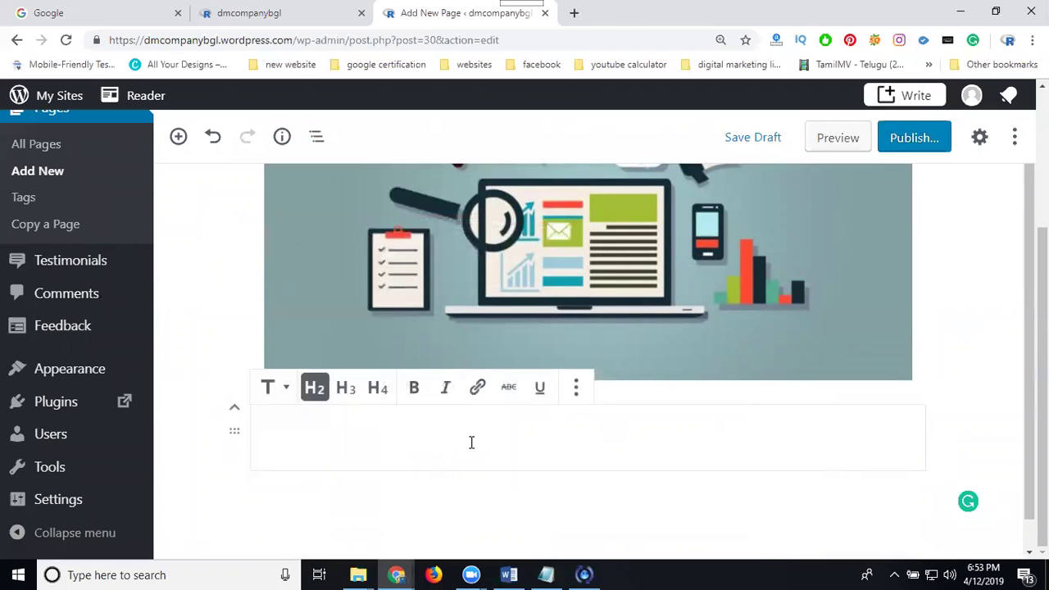
key(ctrl+v)
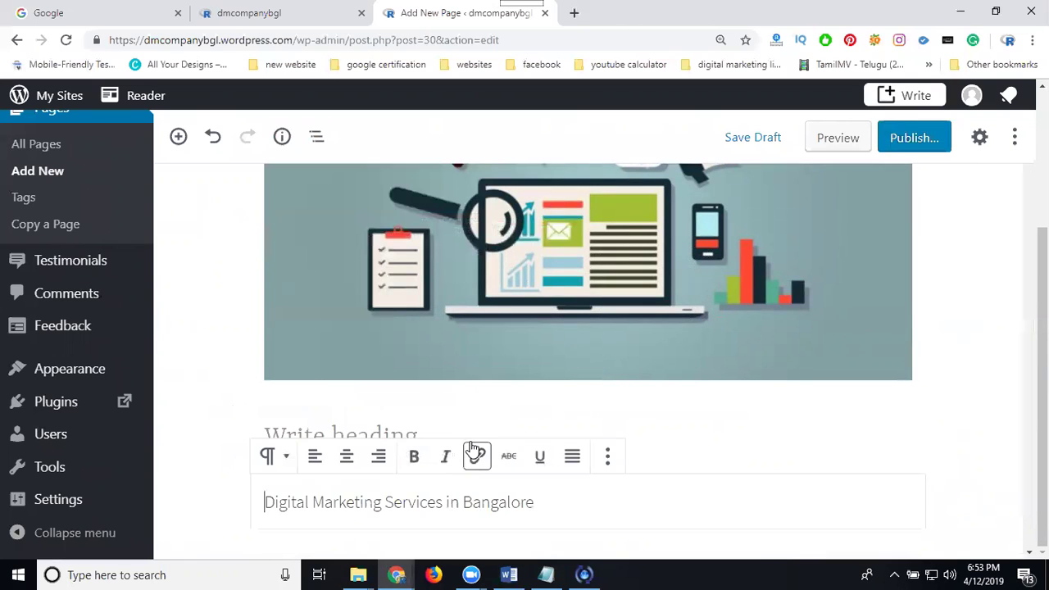
- Remove the "More Details –" paragraph block near the end of the pasted text
scroll(677, 508, down, 1)
scroll(676, 511, down, 1)
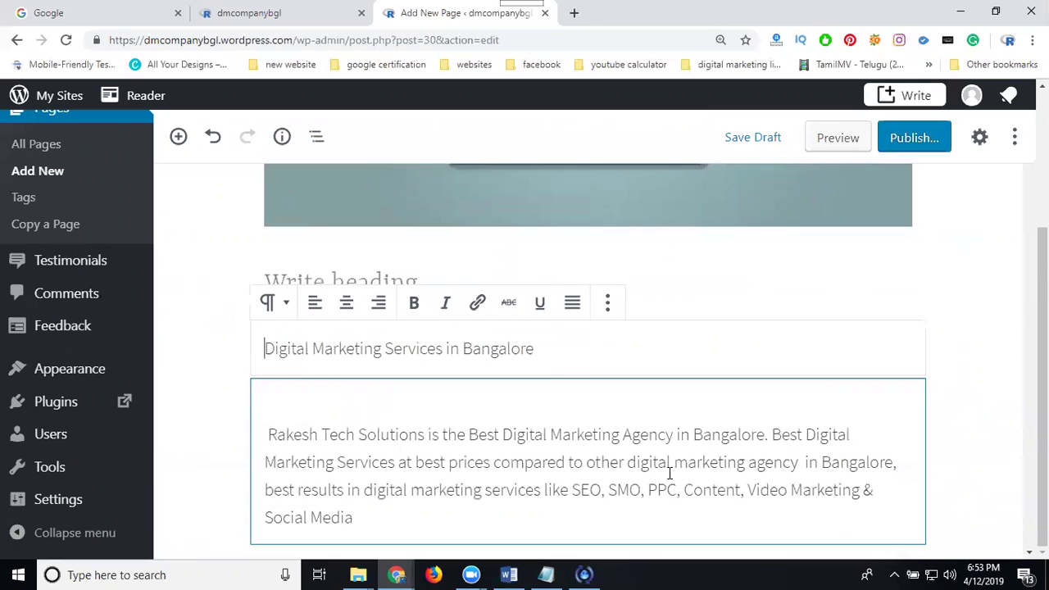
scroll(541, 410, down, 6)
scroll(548, 413, down, 10)
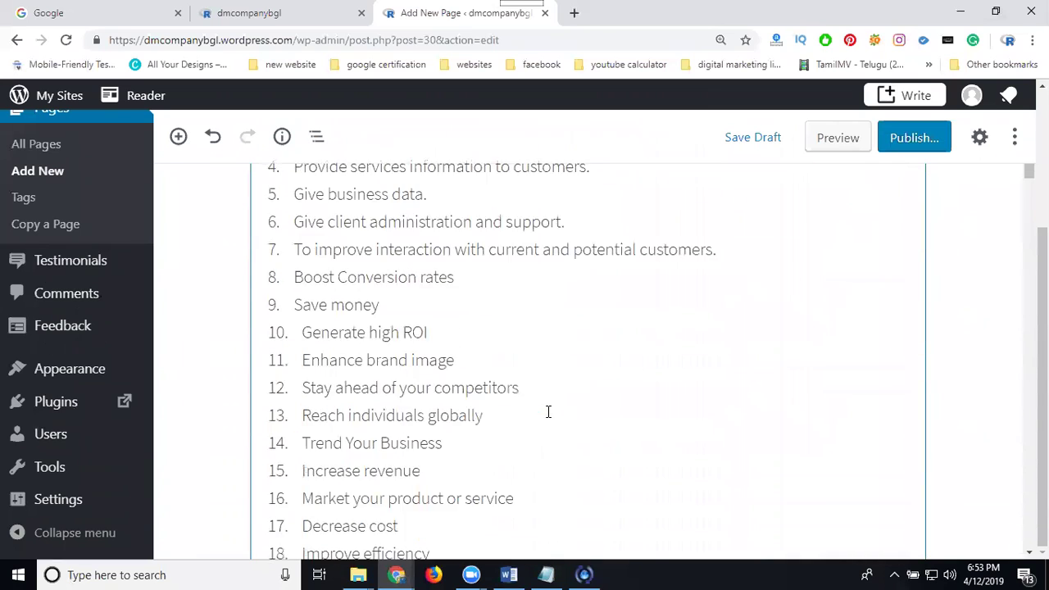
scroll(549, 418, down, 15)
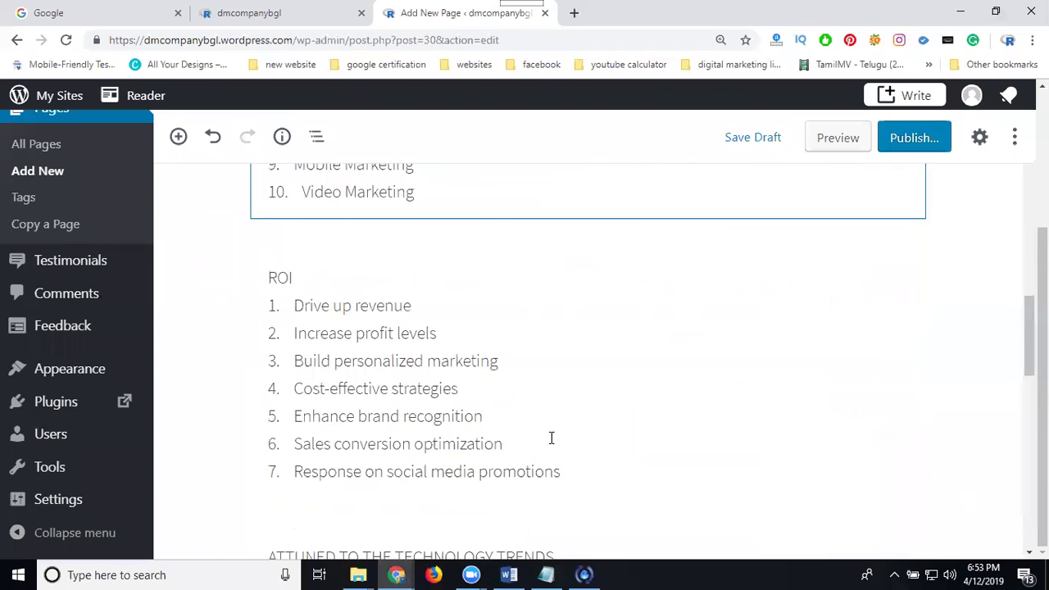
scroll(551, 442, down, 5)
scroll(541, 430, up, 1)
click(285, 257)
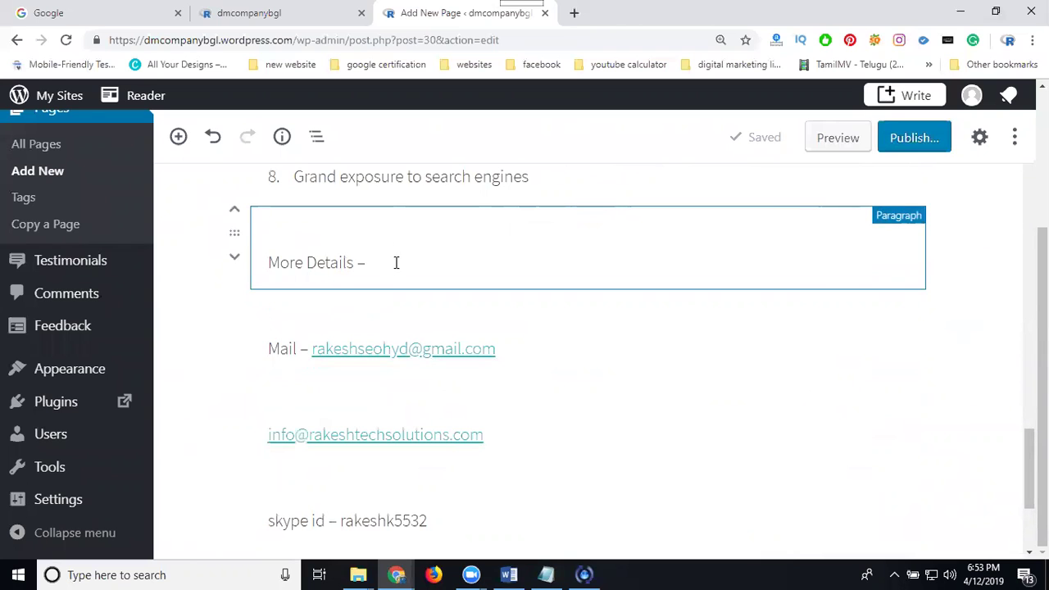
drag(251, 267, 247, 250)
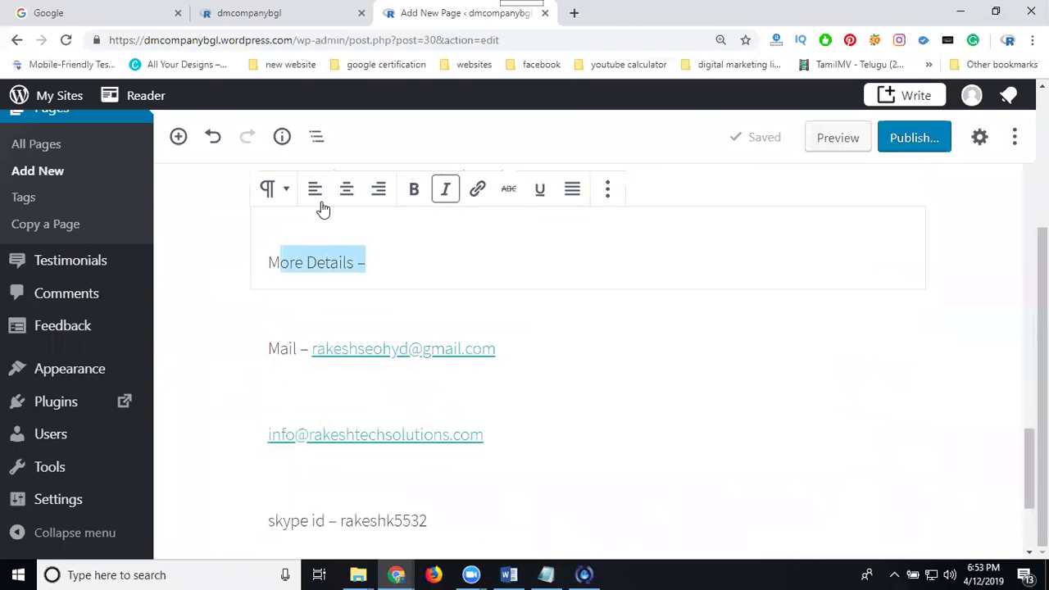
click(611, 200)
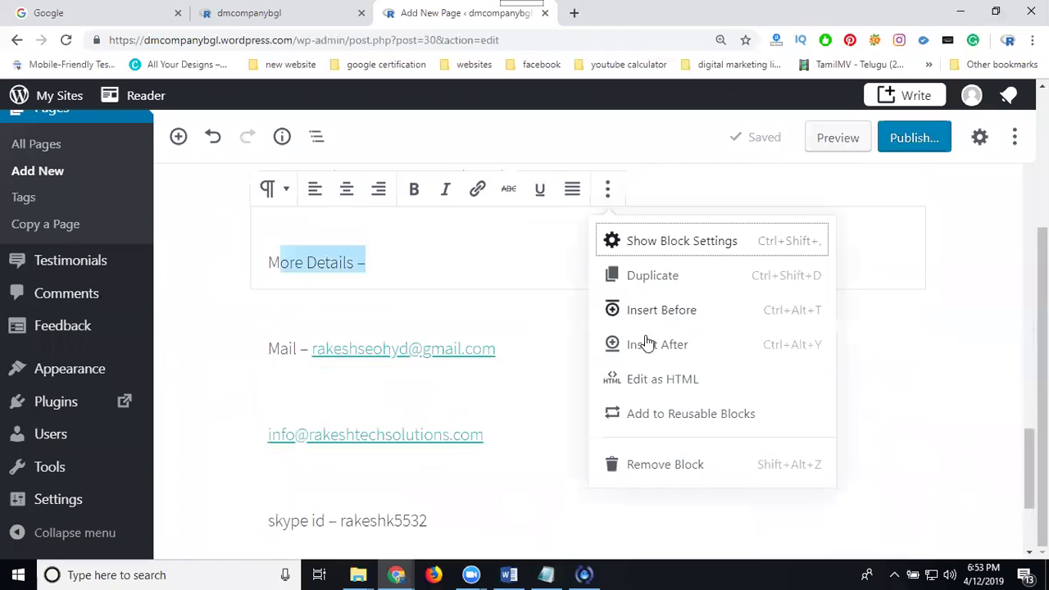
click(654, 465)
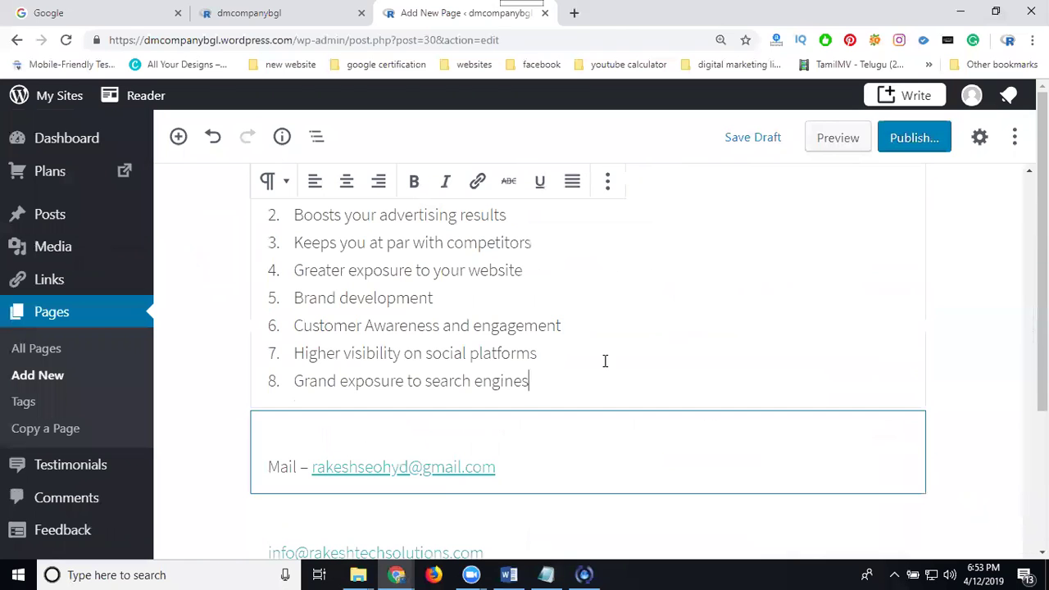
- Remove the two paragraph blocks with e-mail addresses that follow the "Grand exposure to search engines" list
click(549, 429)
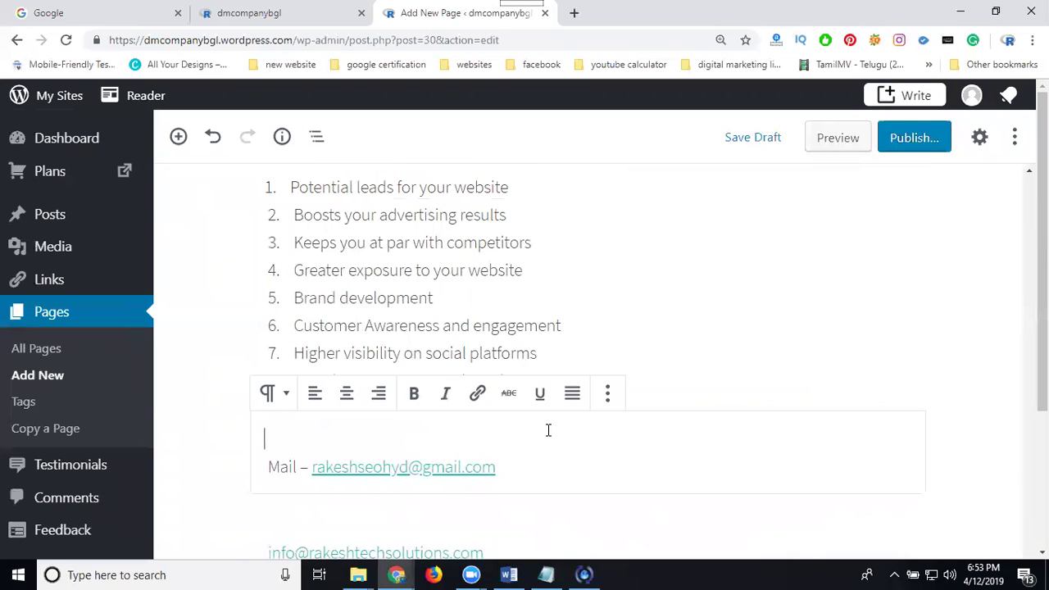
click(607, 394)
click(634, 352)
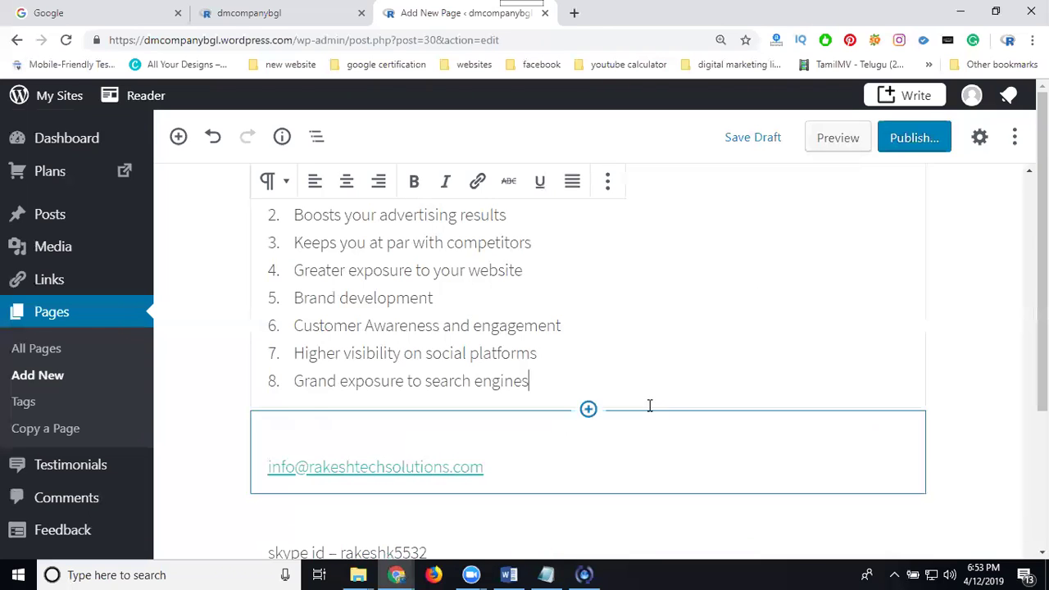
scroll(648, 405, down, 1)
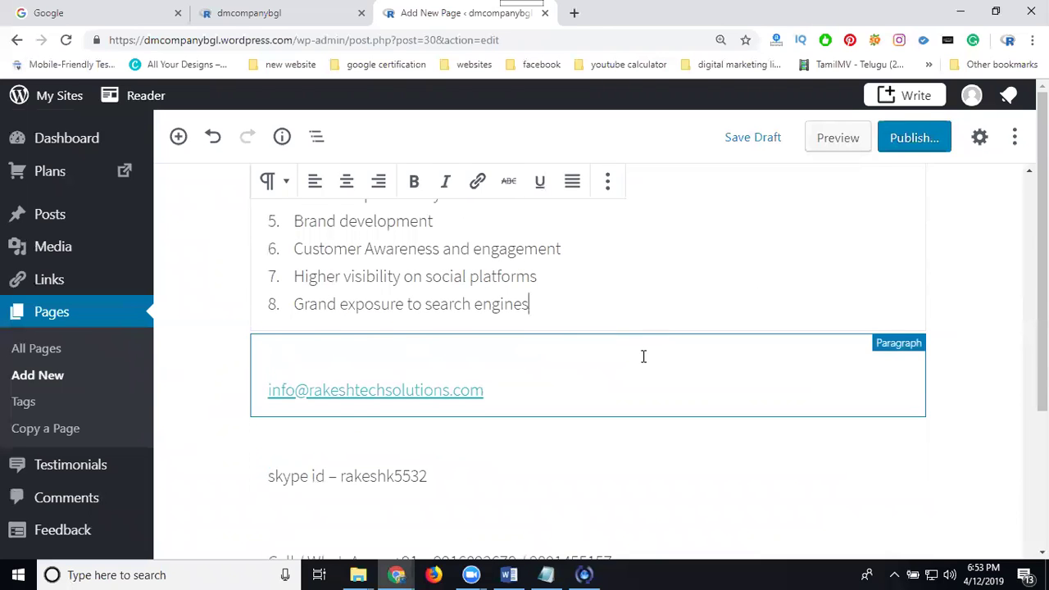
click(644, 355)
click(608, 318)
scroll(616, 461, down, 3)
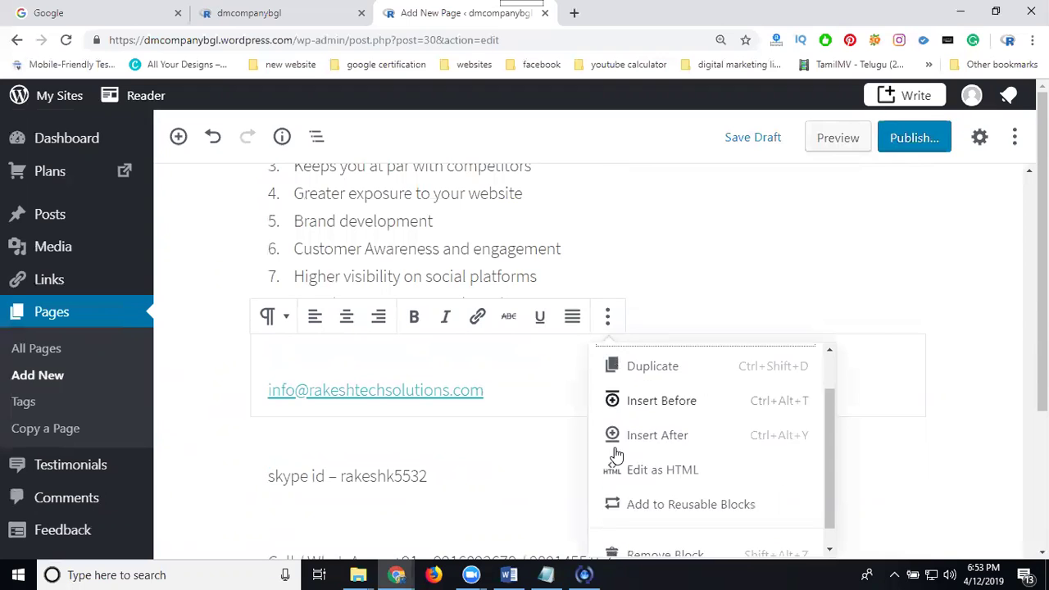
click(631, 514)
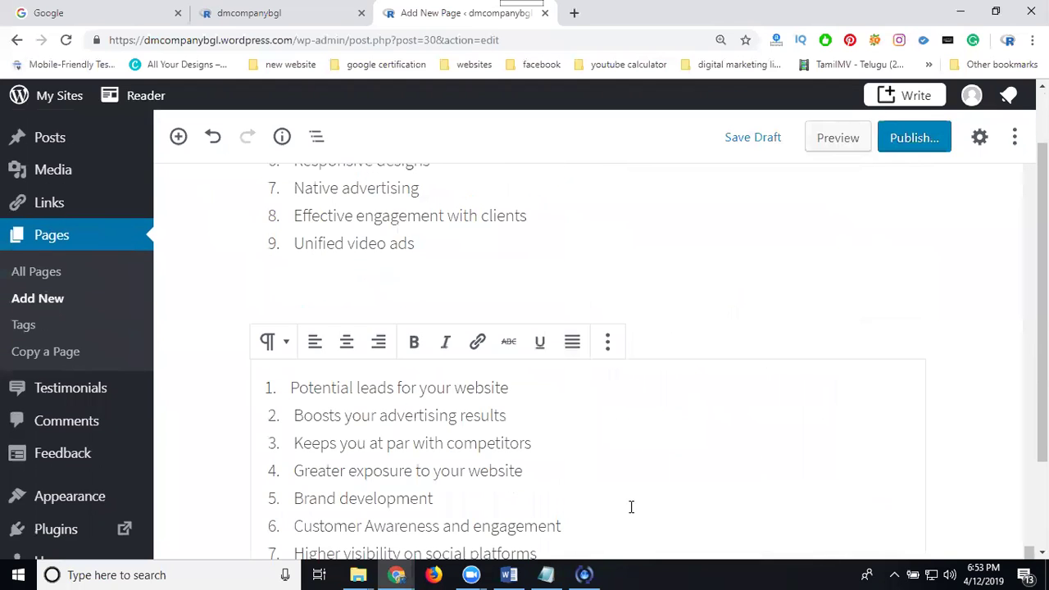
- Remove the Skype ID paragraph block and the "Call / WhatsApp" paragraph block below the last numbered list
scroll(833, 368, down, 4)
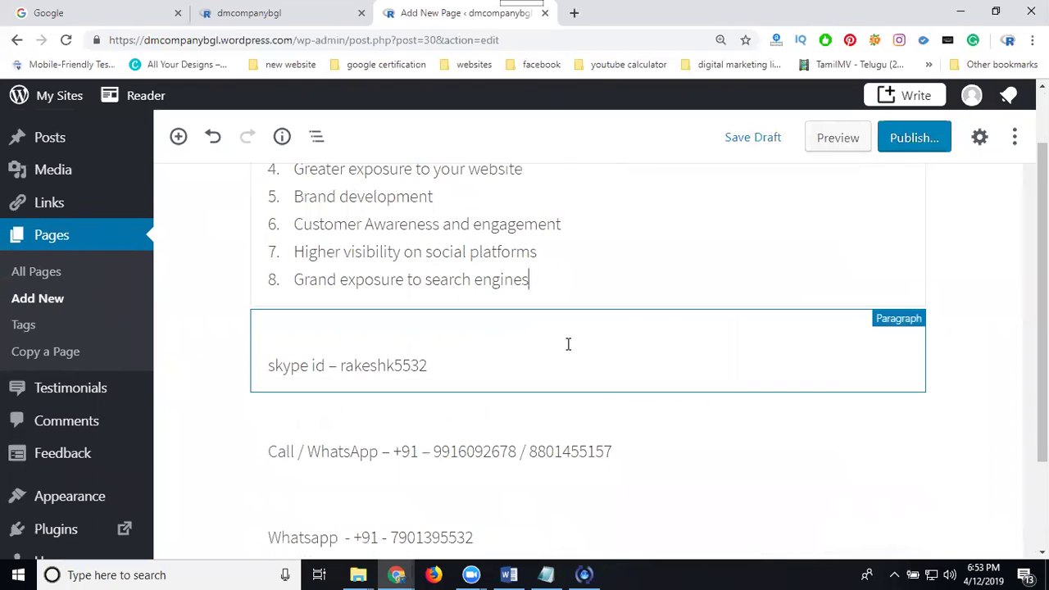
click(566, 336)
click(608, 292)
scroll(632, 426, down, 1)
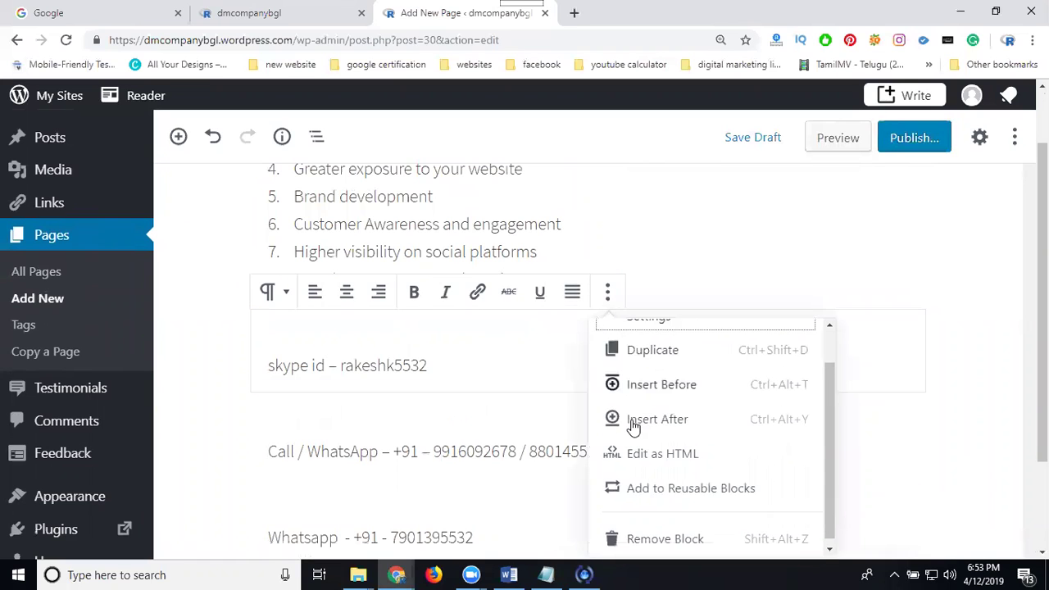
click(617, 533)
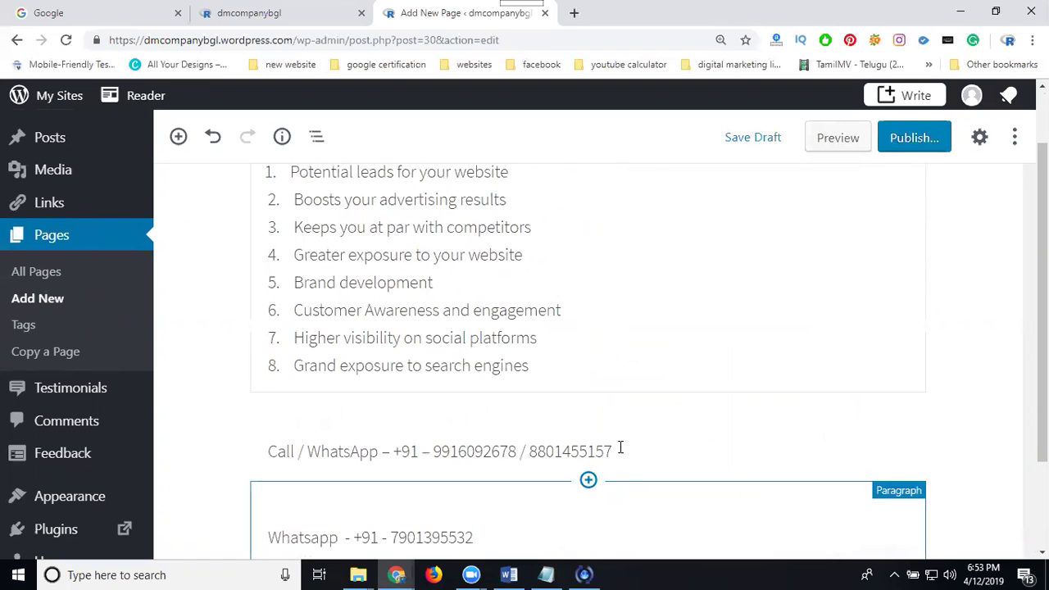
click(610, 420)
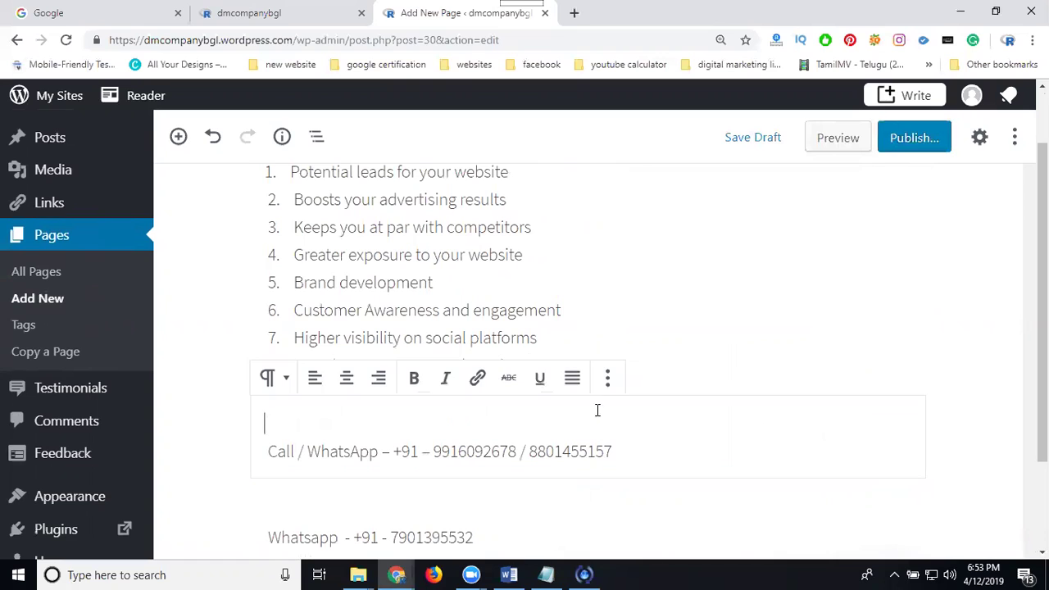
click(607, 378)
click(631, 345)
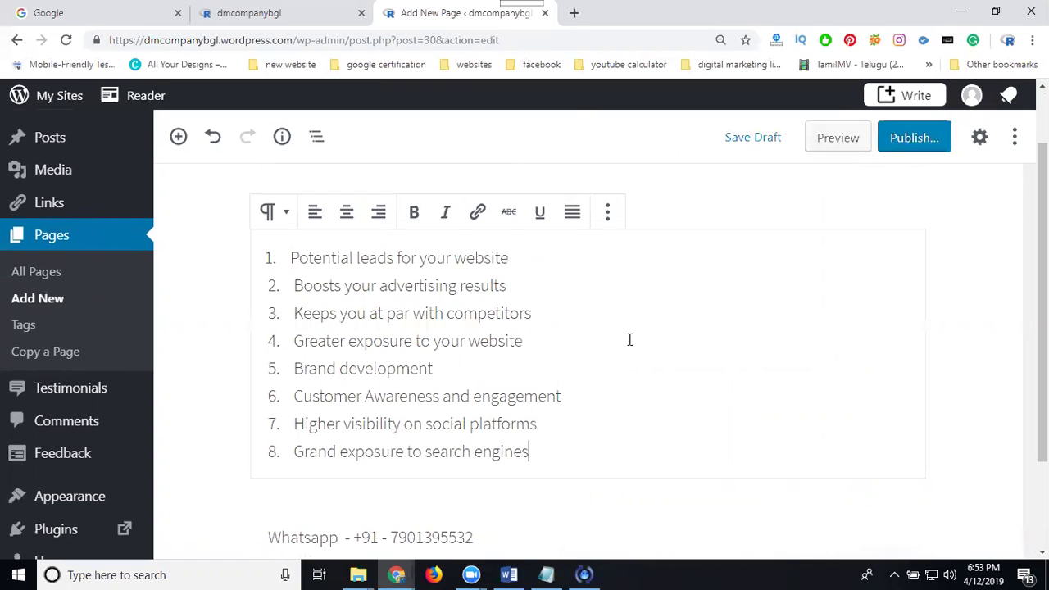
- Remove the WhatsApp number paragraph block below the "Grand exposure to search engines" list
click(527, 509)
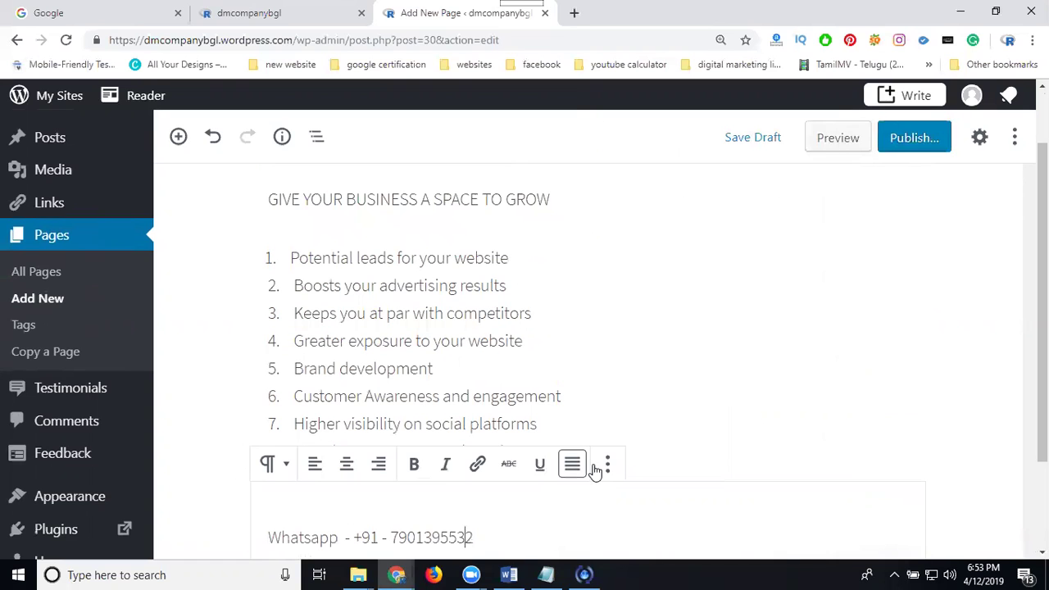
click(604, 466)
click(613, 414)
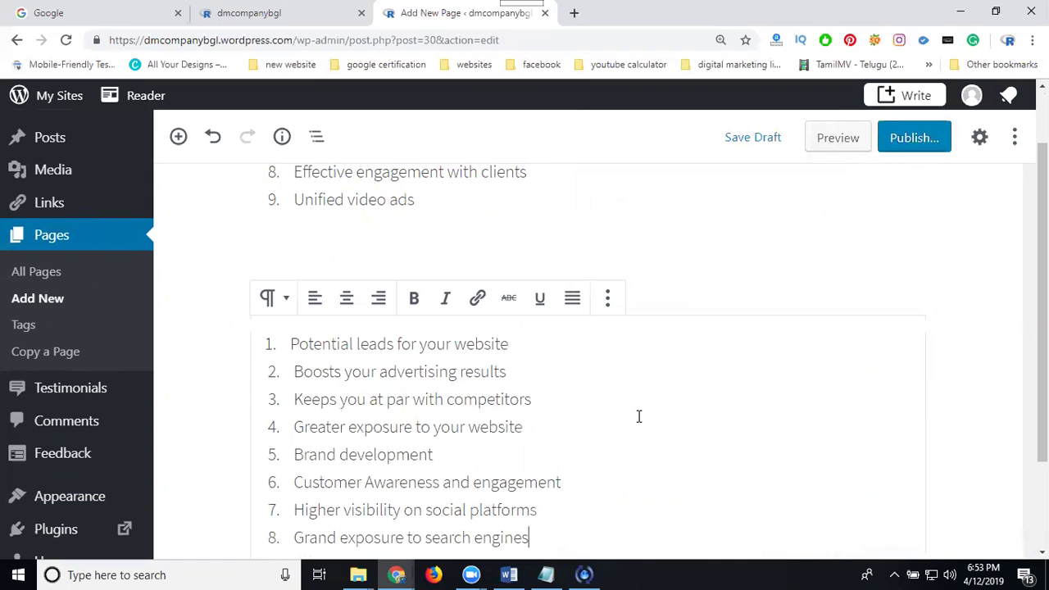
- Publish the Services page immediately with public visibility
scroll(635, 416, up, 1)
scroll(917, 373, up, 20)
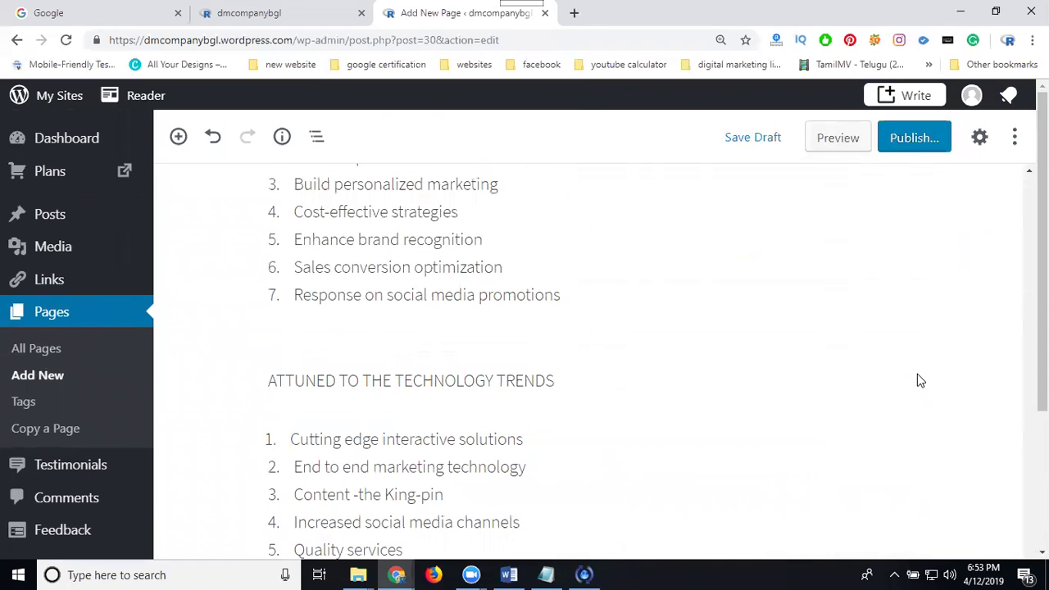
scroll(918, 374, up, 15)
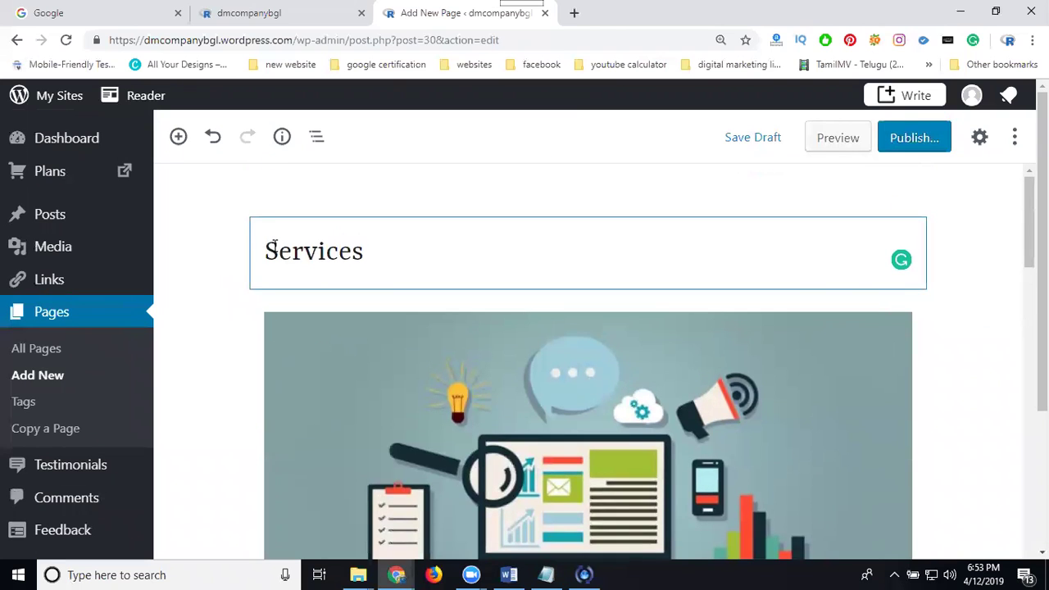
click(917, 140)
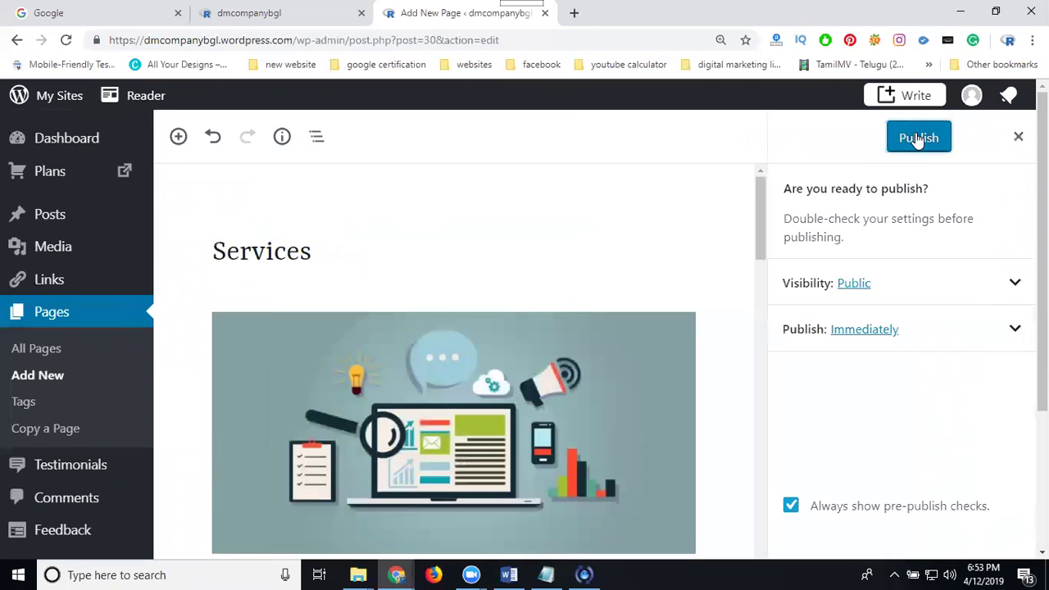
click(918, 139)
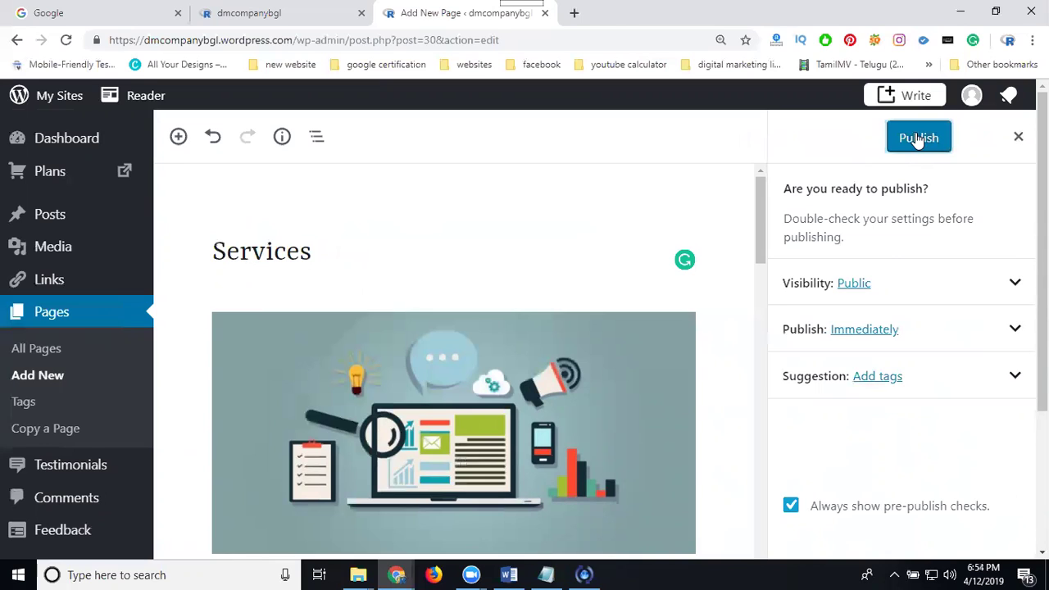
click(926, 145)
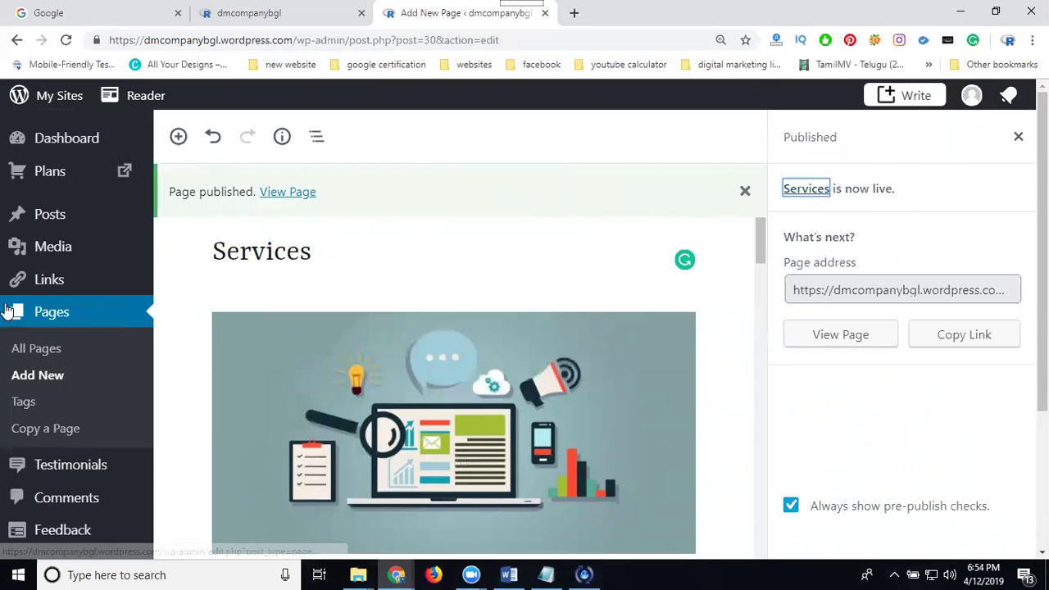
- Review the list of all pages and reload the live site to check its navigation bar for the Services page
click(24, 350)
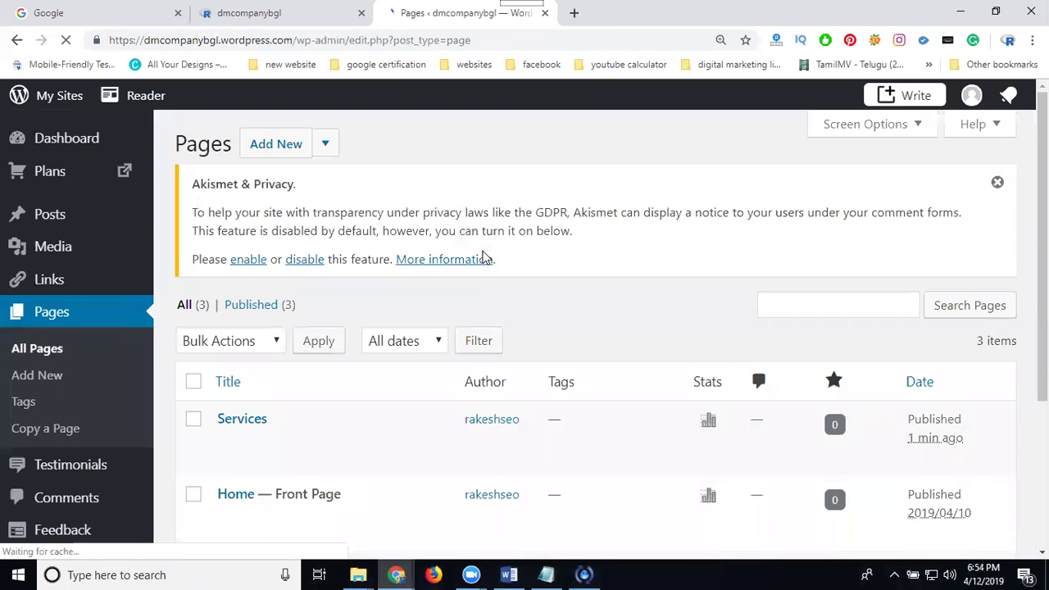
scroll(482, 258, down, 3)
mouse_move(228, 215)
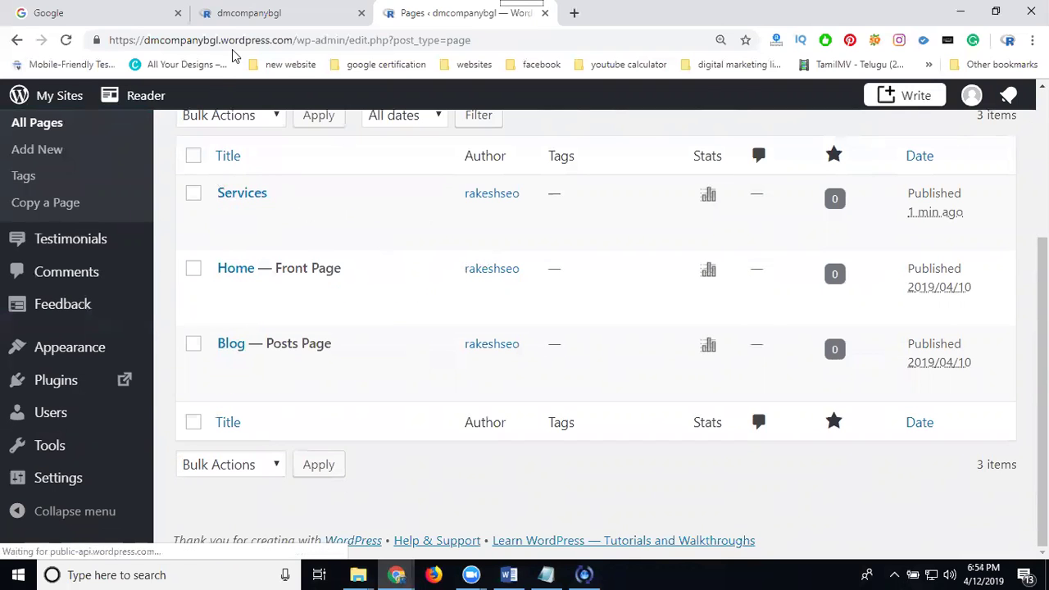
click(251, 12)
click(65, 40)
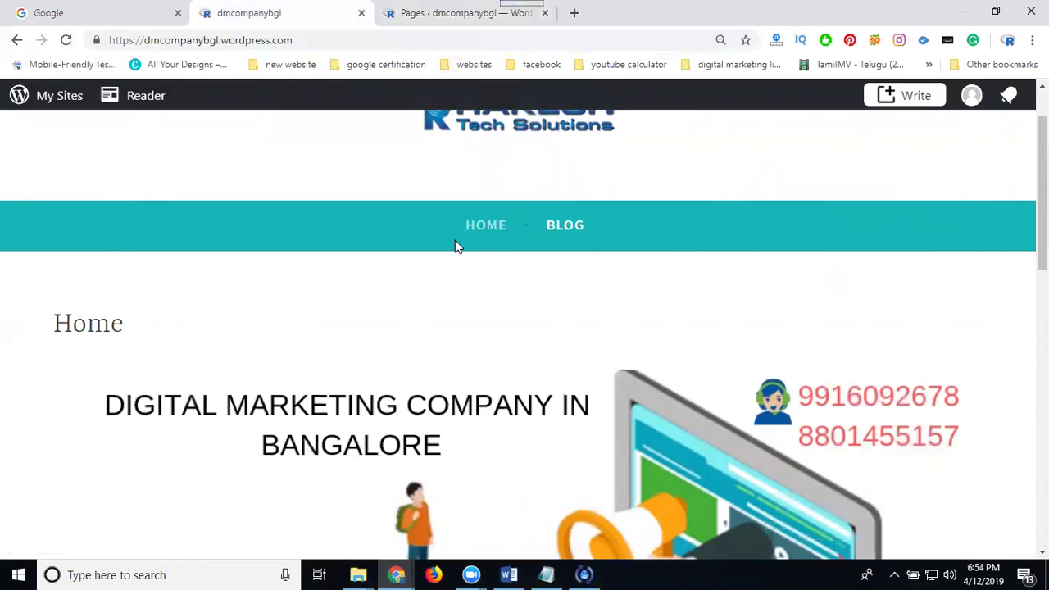
- Add the Services page to the Primary menu, enable automatic adding of new top-level pages, and save the menu
click(463, 14)
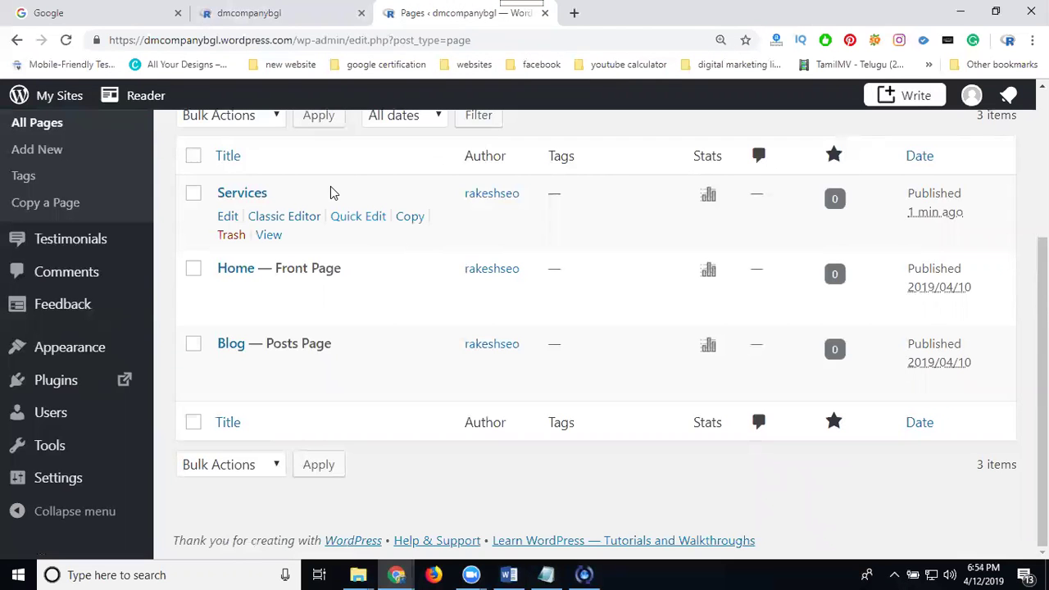
mouse_move(97, 351)
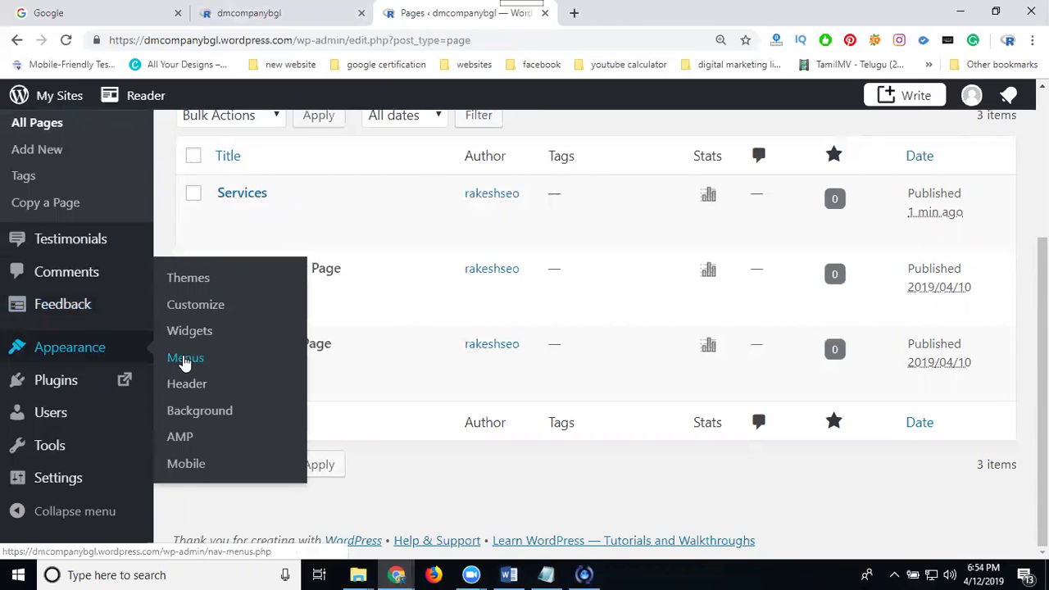
click(184, 359)
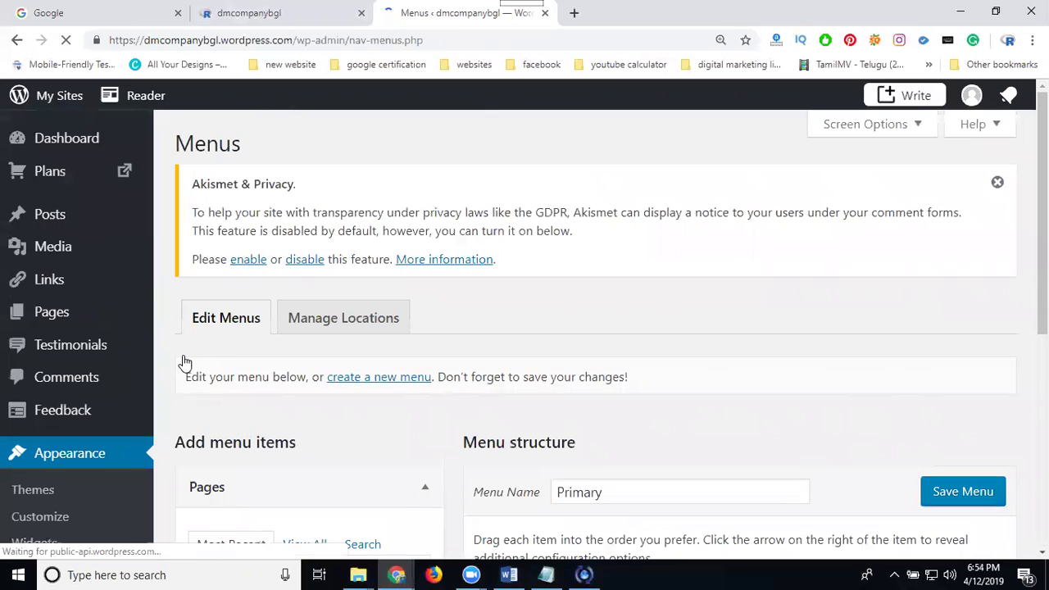
scroll(201, 339, down, 5)
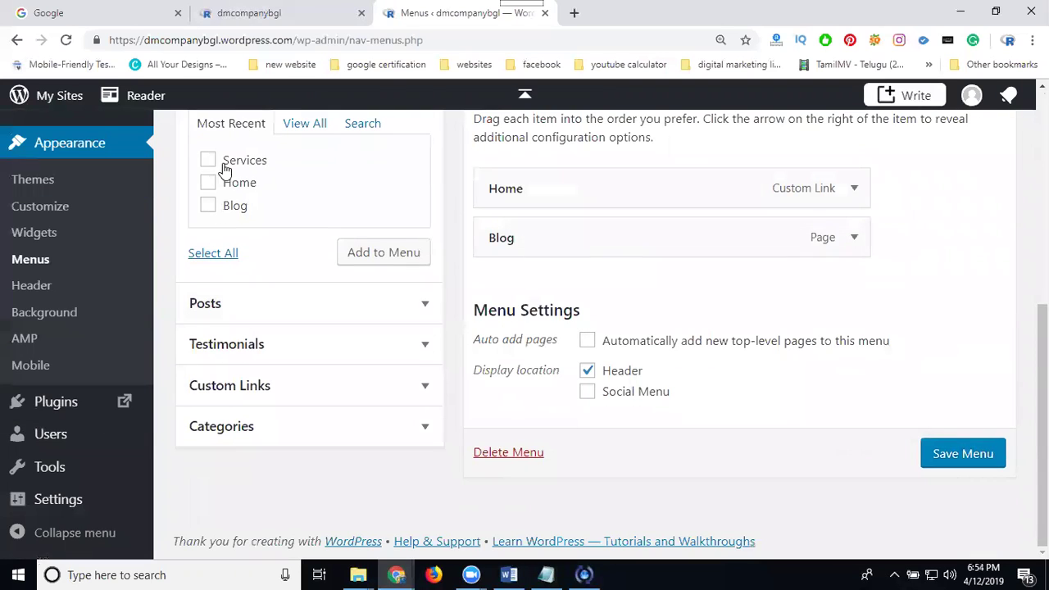
click(225, 164)
click(392, 259)
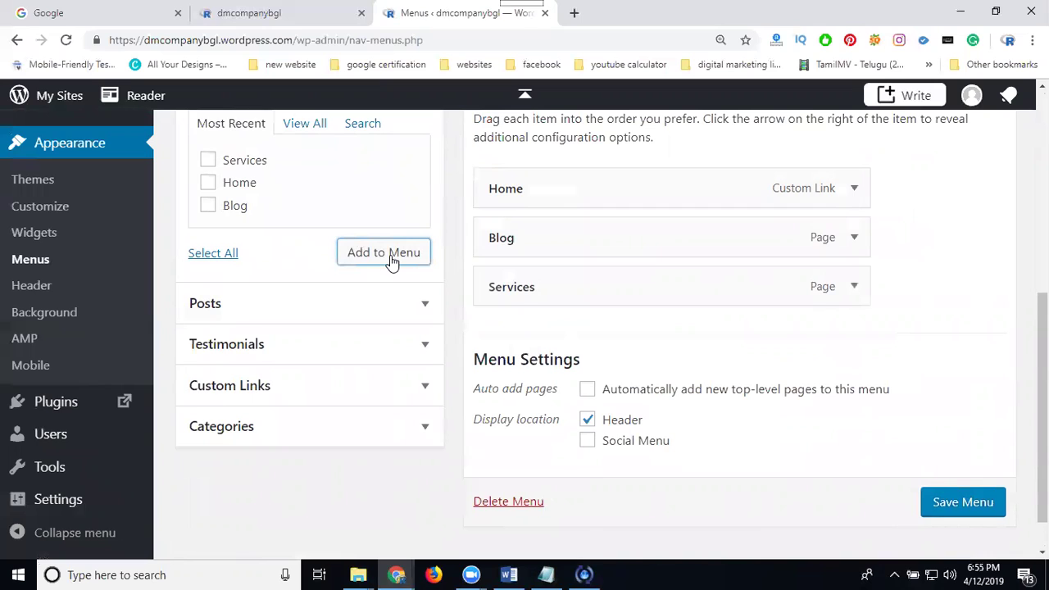
click(642, 394)
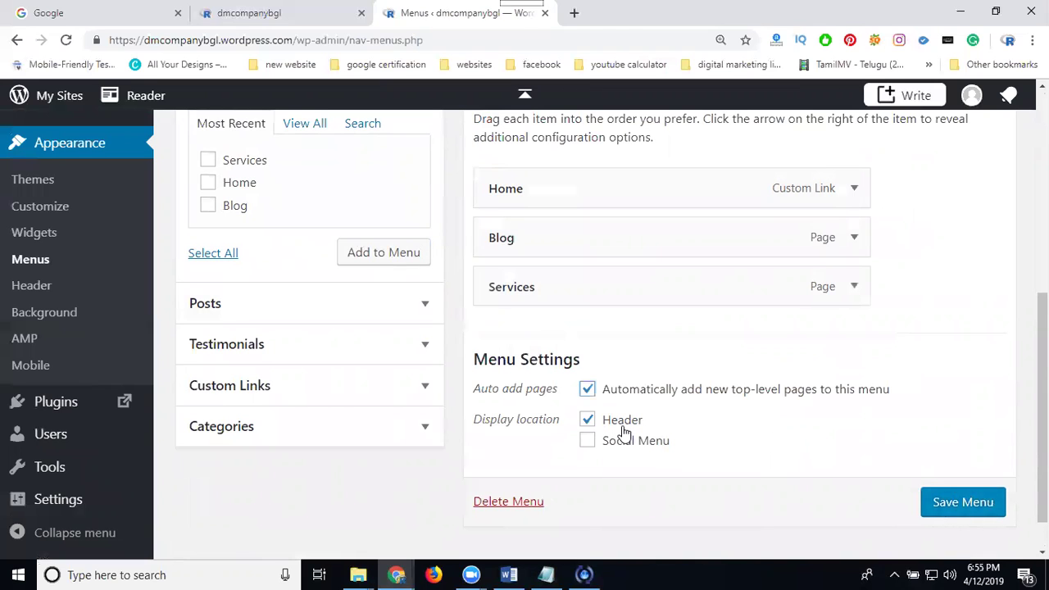
click(954, 503)
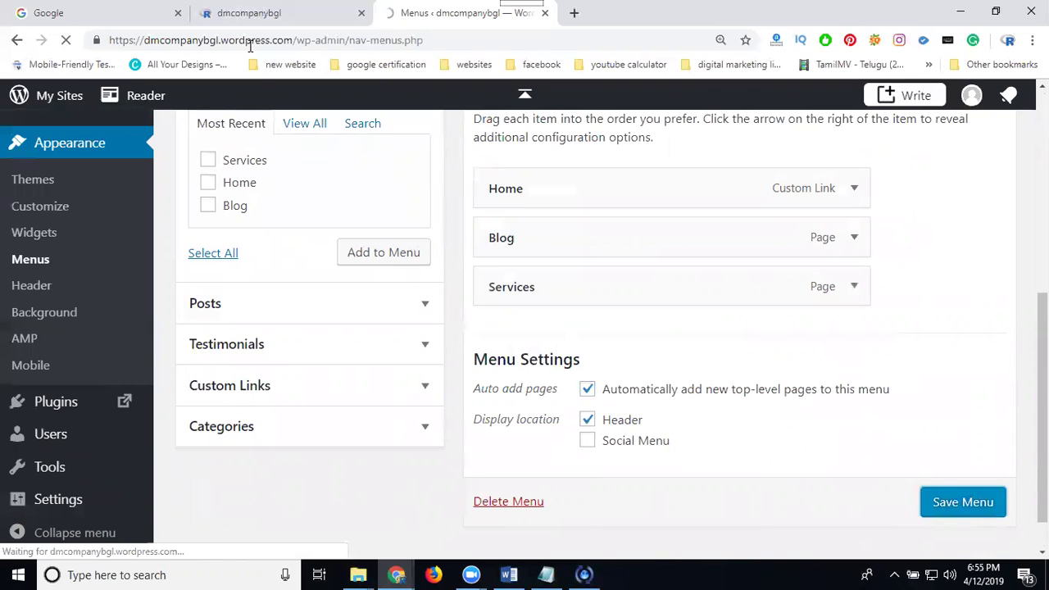
- Reload the live site to check the header navigation, and review the Primary menu's structure and settings in the admin area
click(236, 14)
click(66, 40)
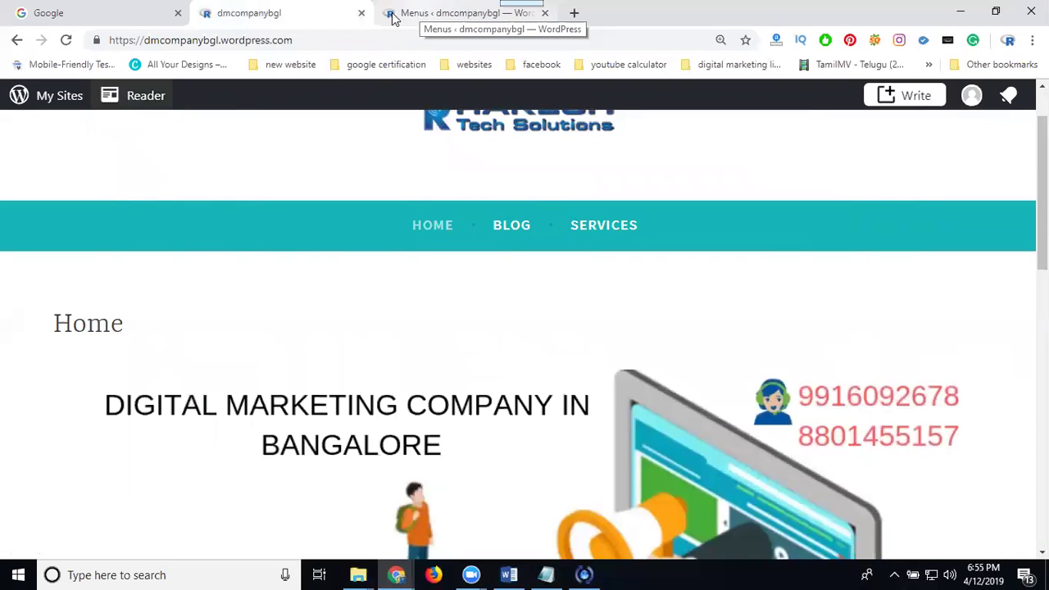
click(393, 18)
scroll(562, 251, down, 7)
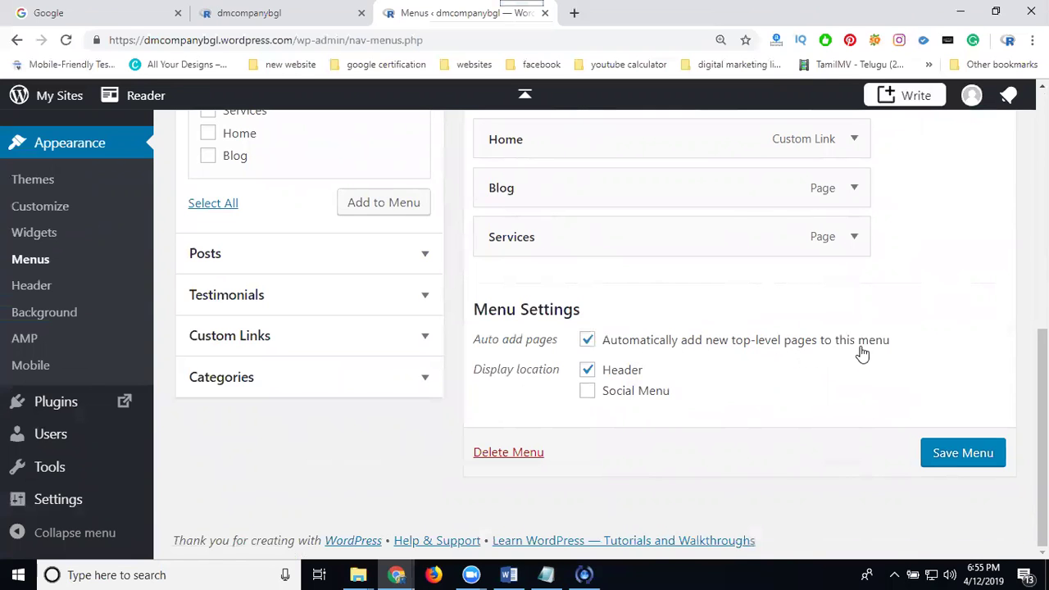
scroll(28, 257, up, 2)
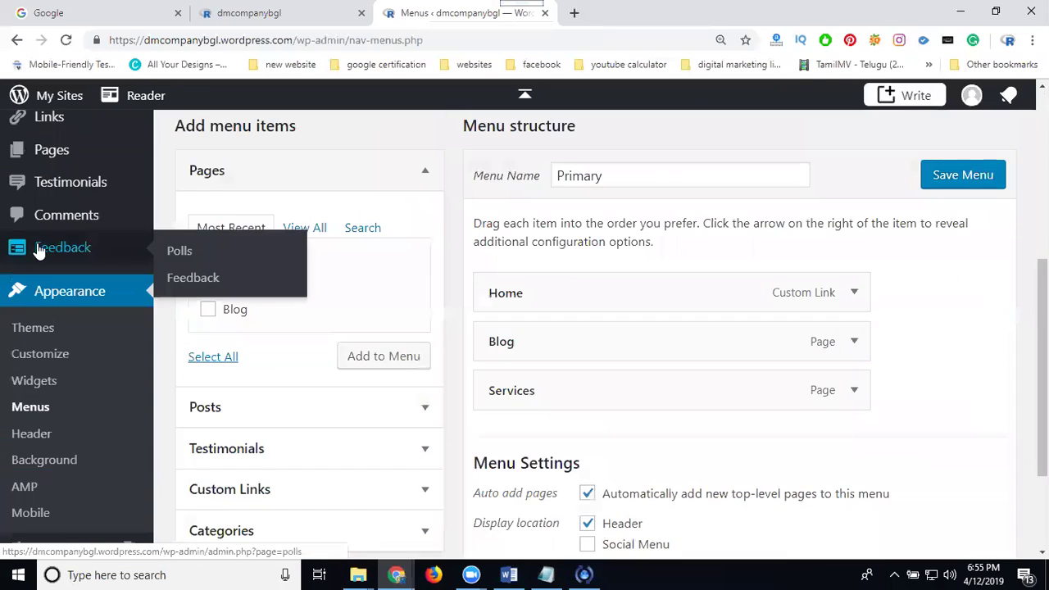
- Create a new page from the pages list and title it "Contact US"
scroll(60, 299, up, 2)
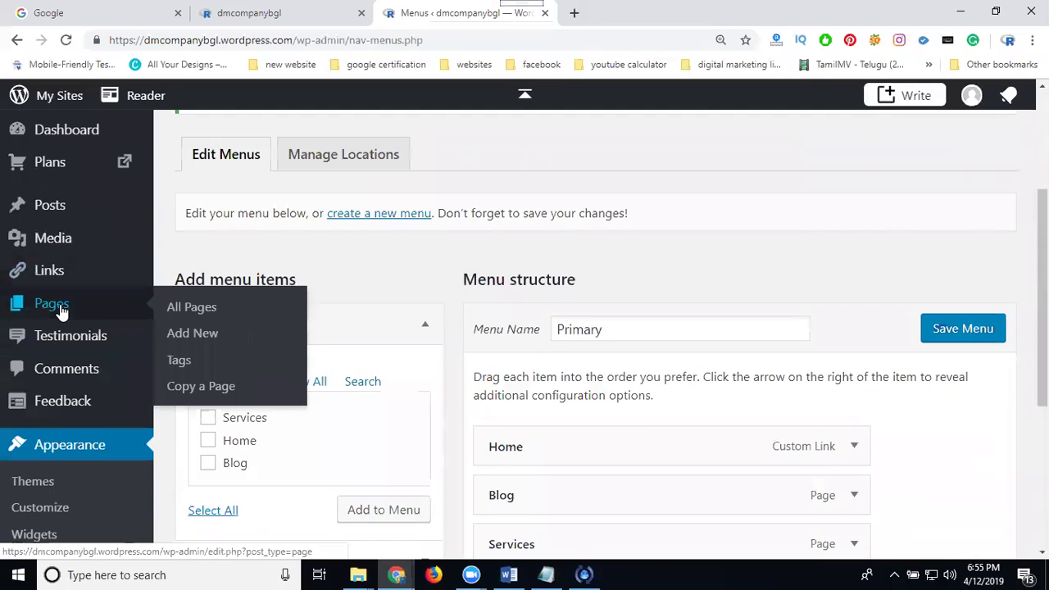
click(60, 309)
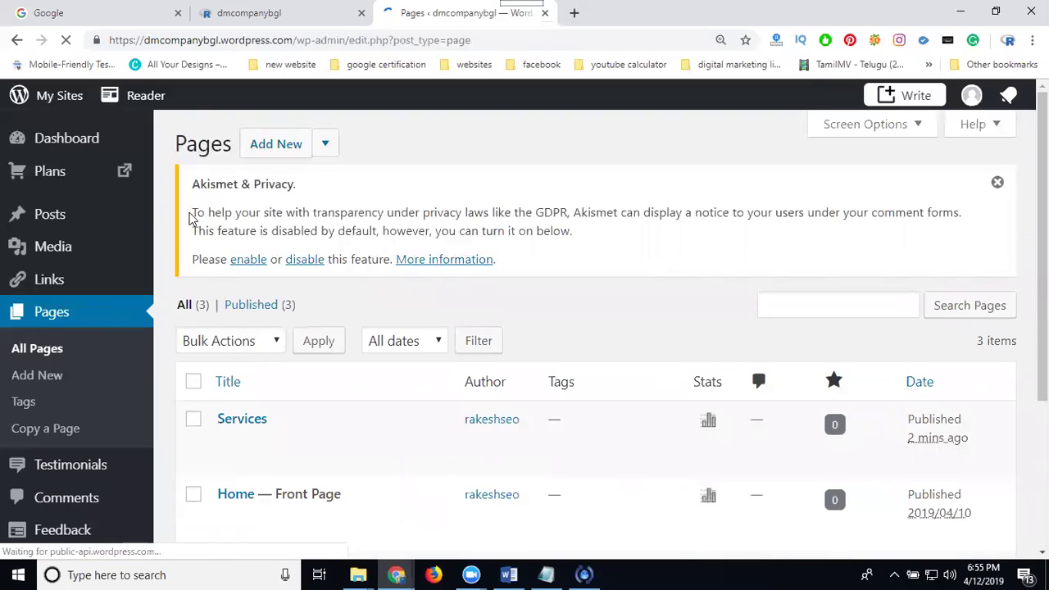
click(276, 145)
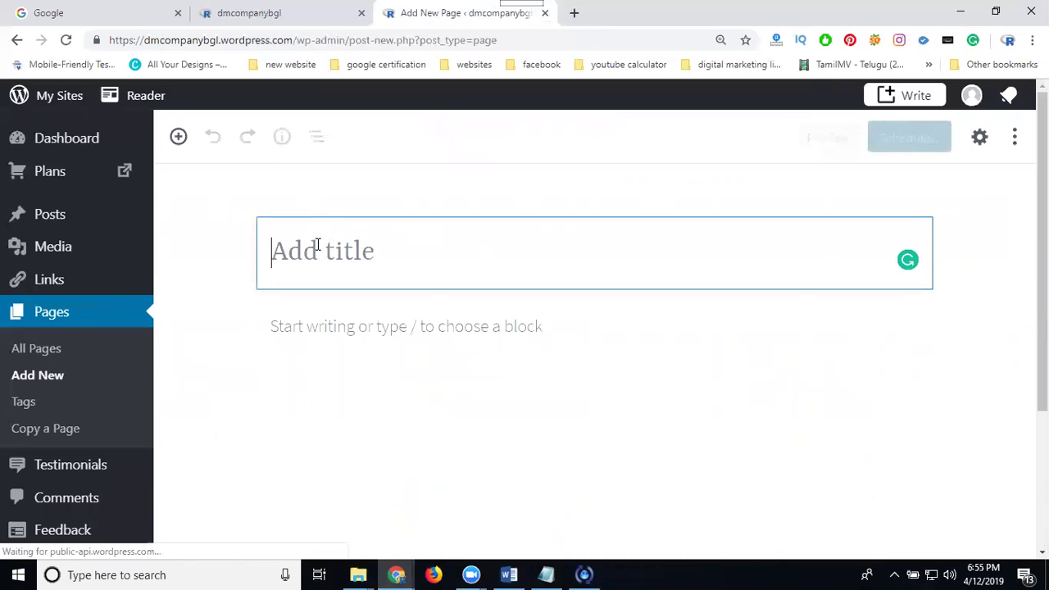
text(Contact )
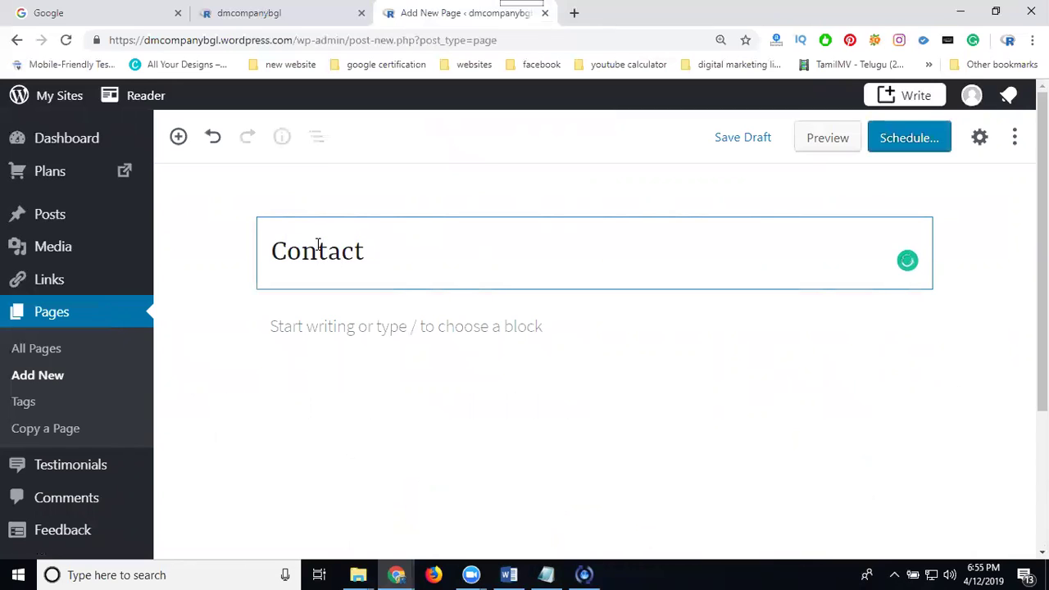
text(US)
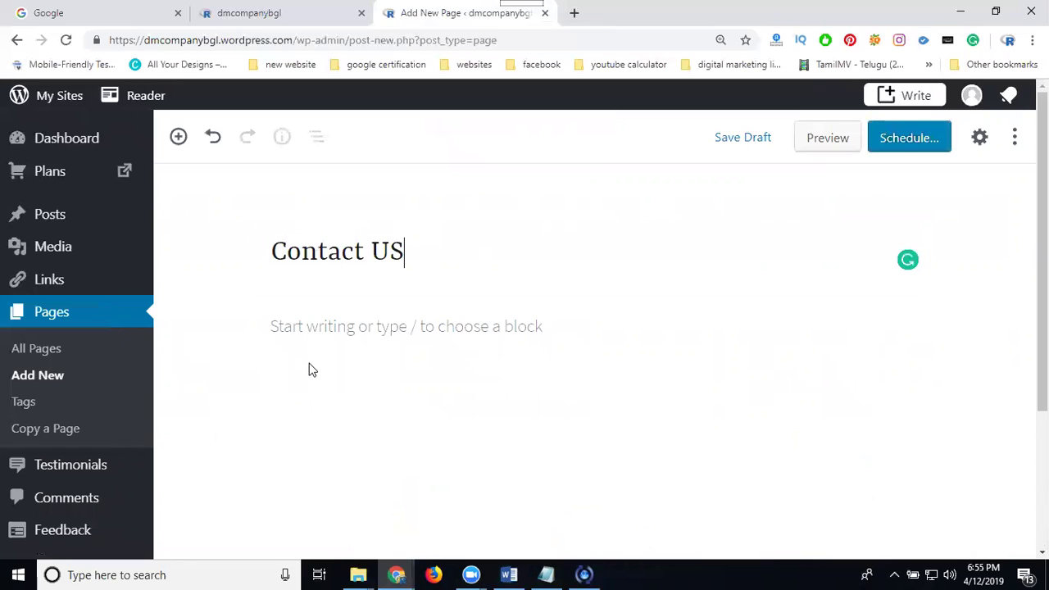
click(326, 329)
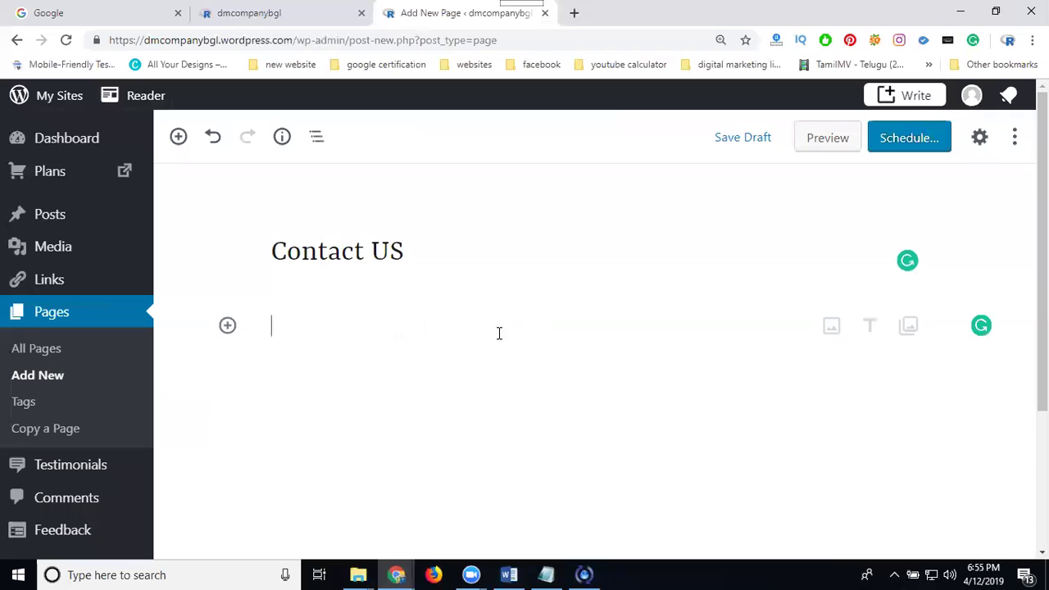
click(869, 328)
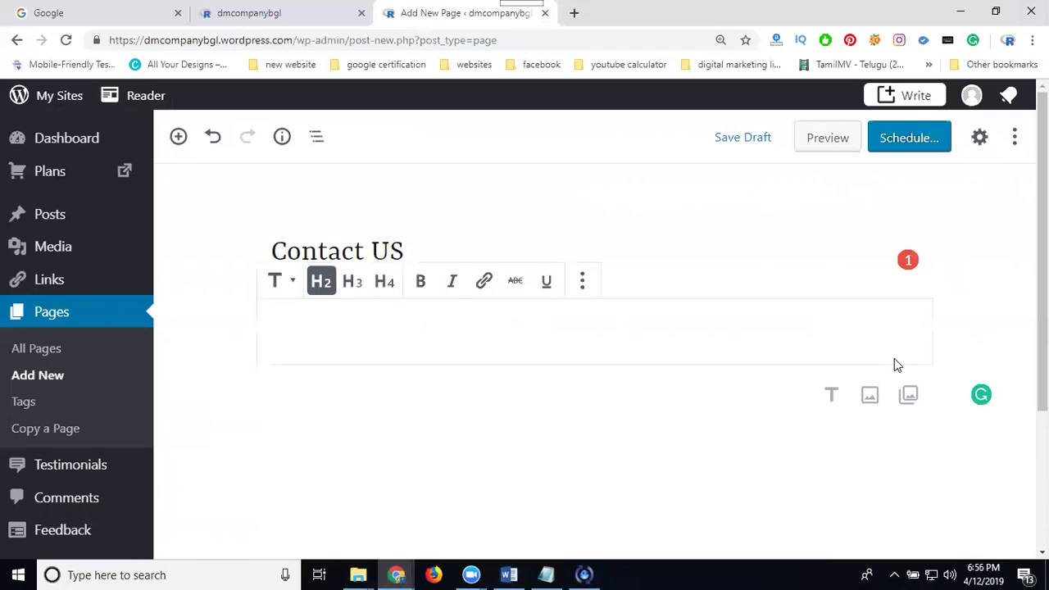
click(582, 282)
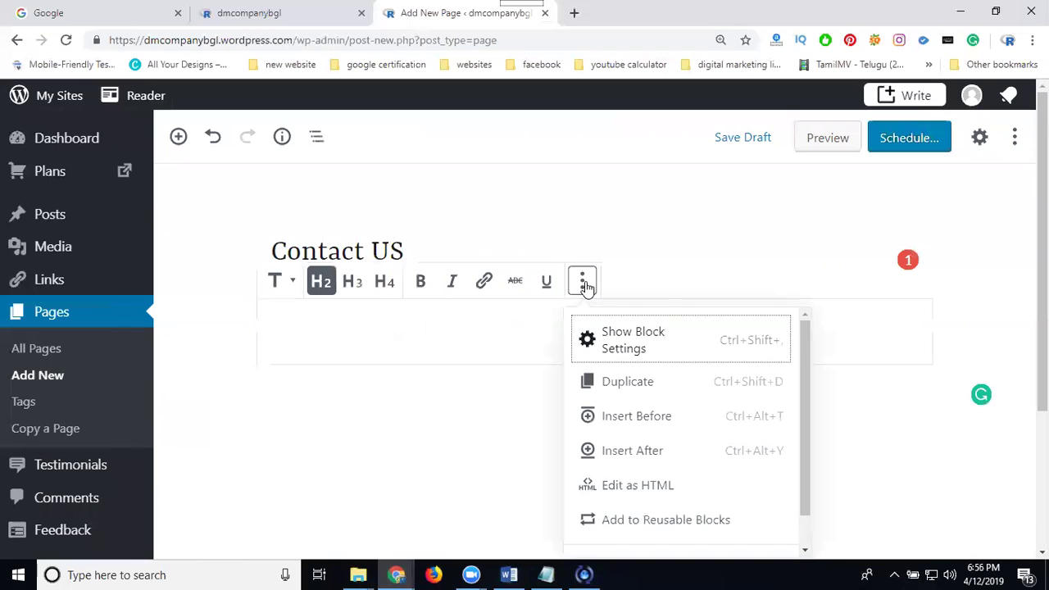
scroll(593, 479, down, 1)
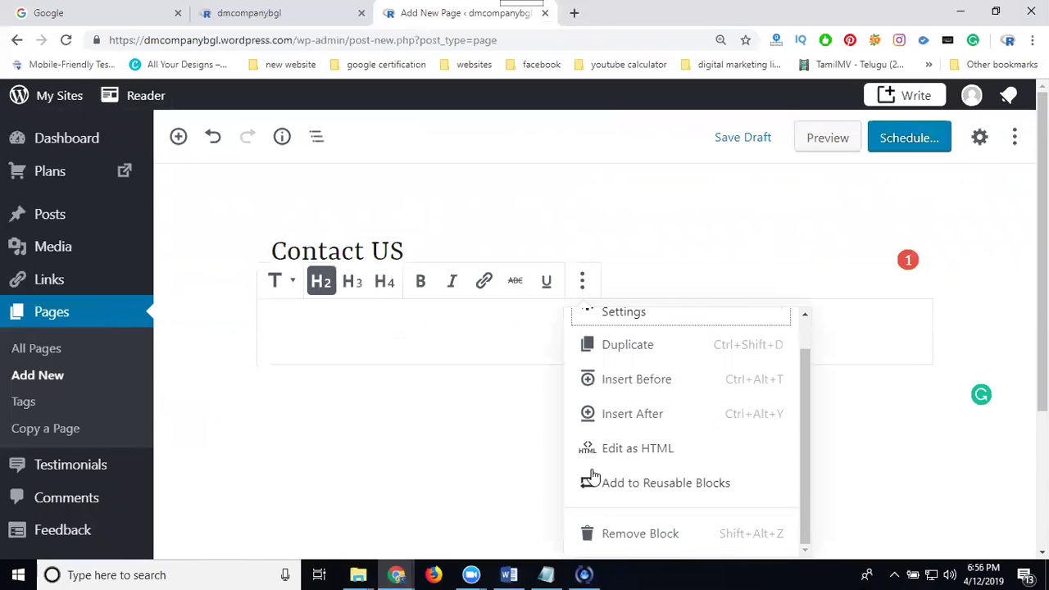
click(607, 533)
- Add an image block to the Contact US page and upload the "Digital Rakesh logo" file from the rts project 2018 folder
click(872, 327)
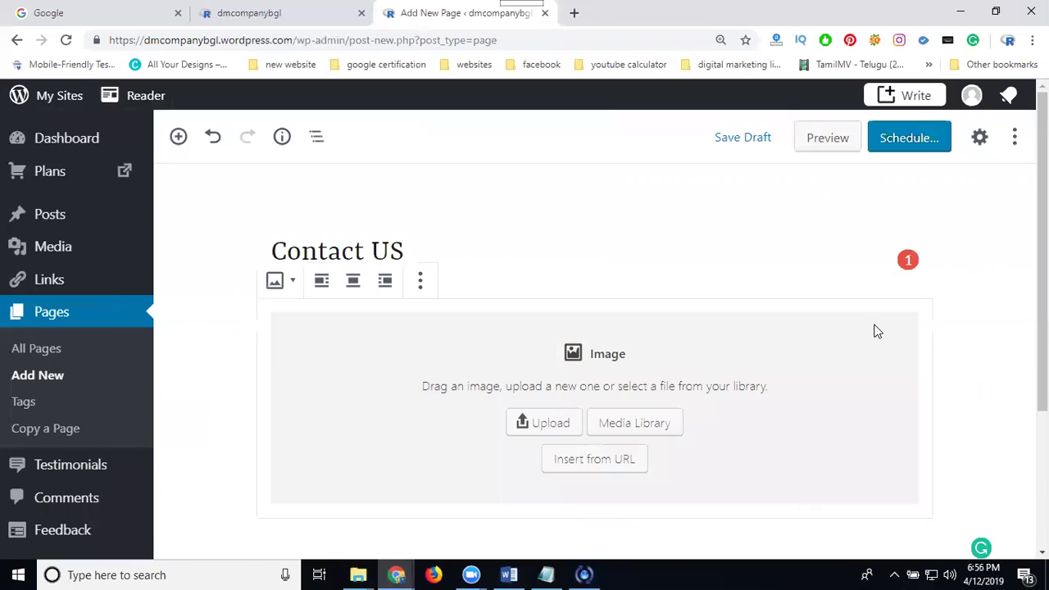
click(543, 425)
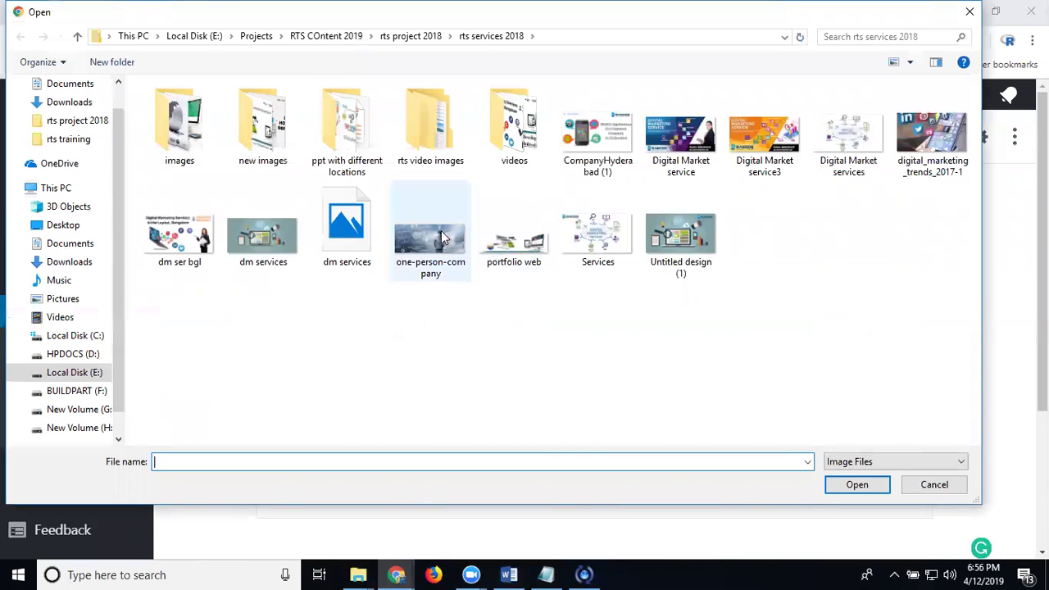
double_click(425, 124)
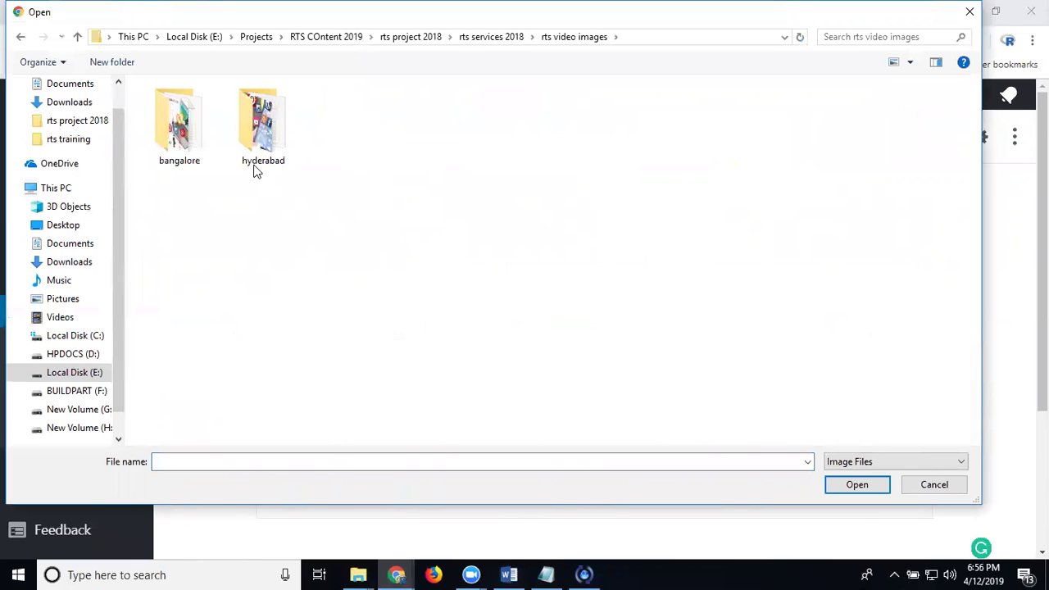
click(475, 37)
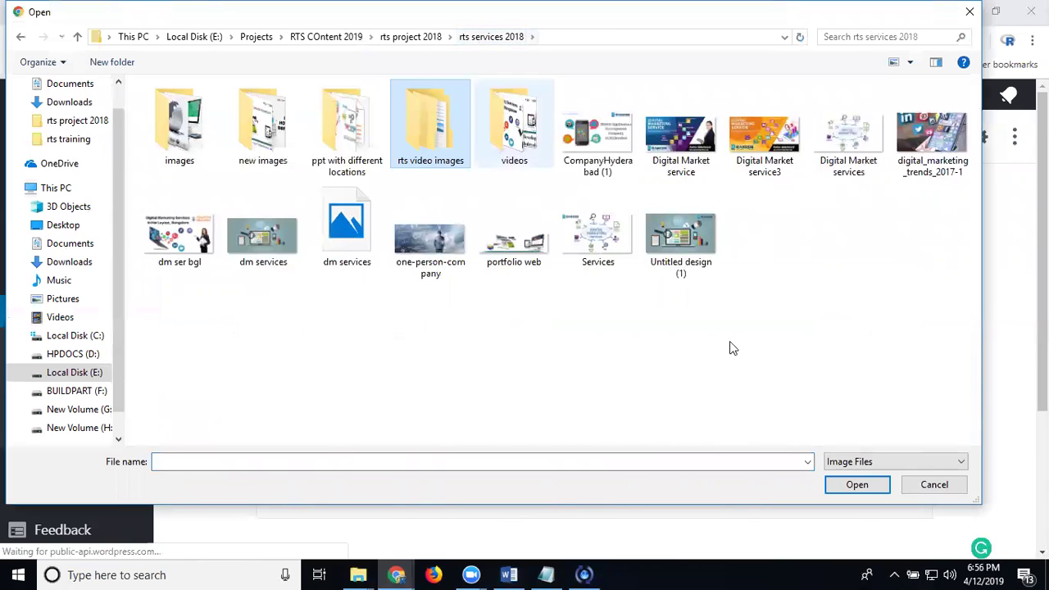
click(869, 463)
click(846, 488)
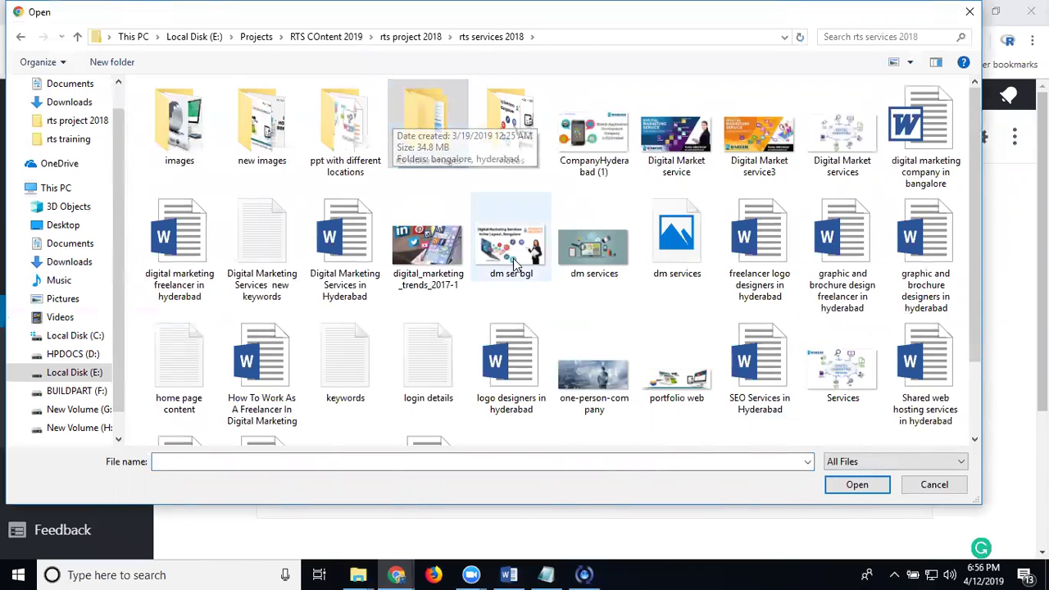
click(412, 37)
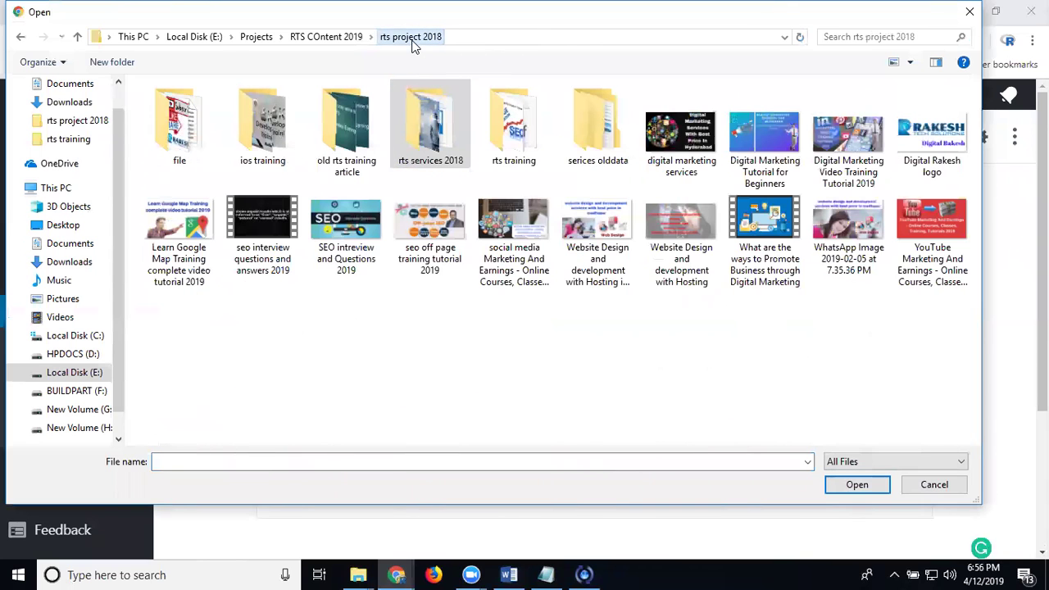
double_click(922, 152)
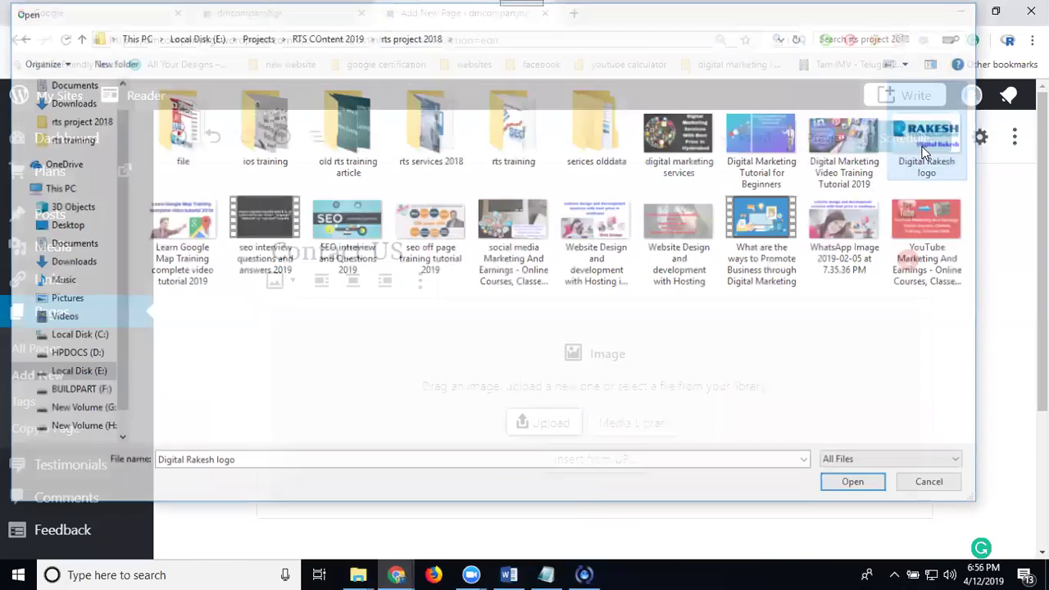
scroll(1003, 288, down, 2)
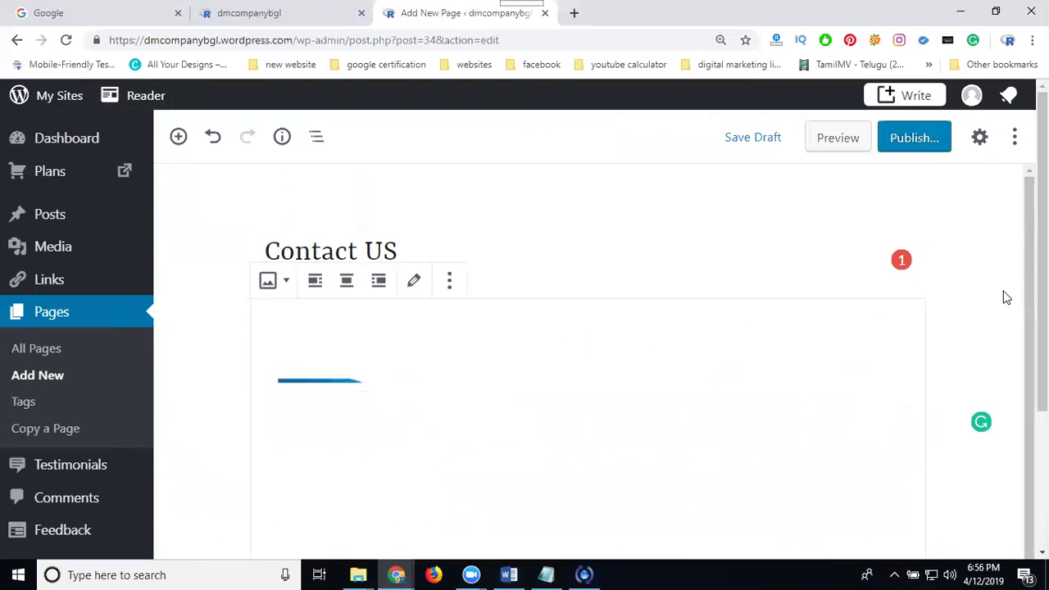
scroll(1001, 314, down, 1)
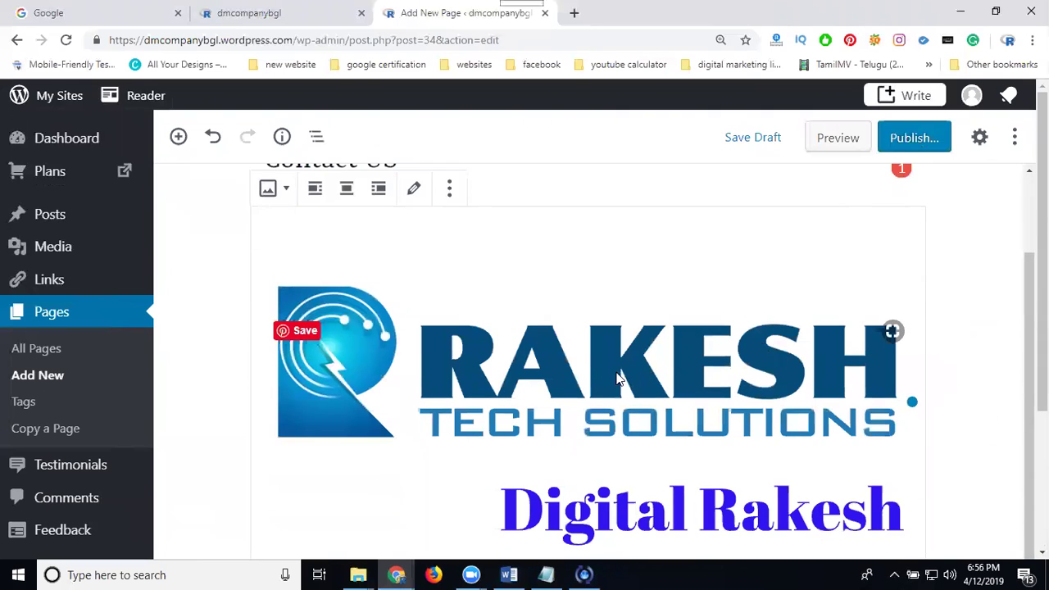
- Replace the block's image through the media library, keep digital-rakesh-logo selected, and open it for image editing
click(414, 189)
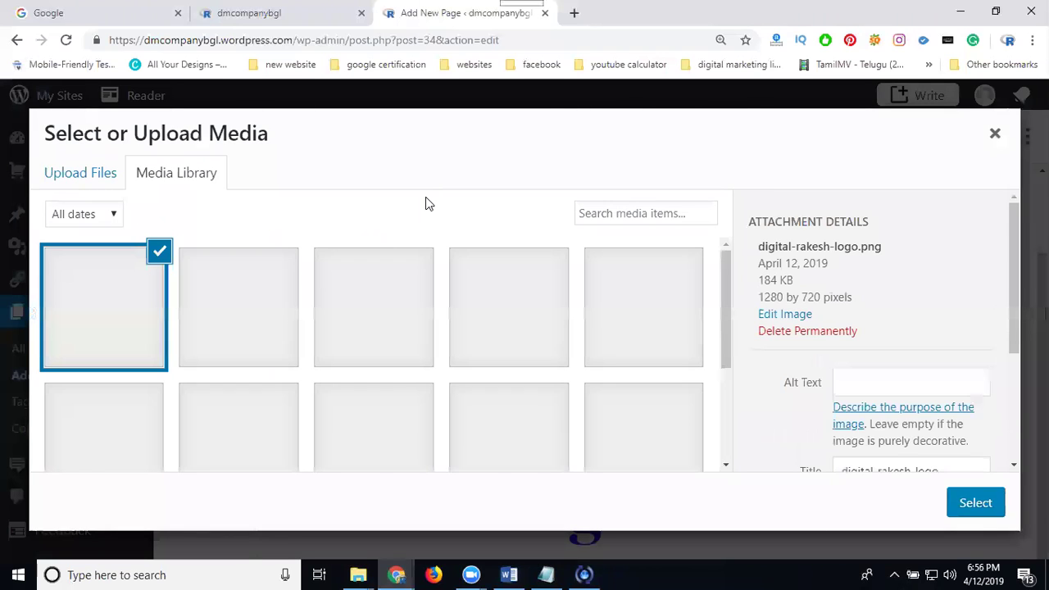
scroll(1004, 346, down, 3)
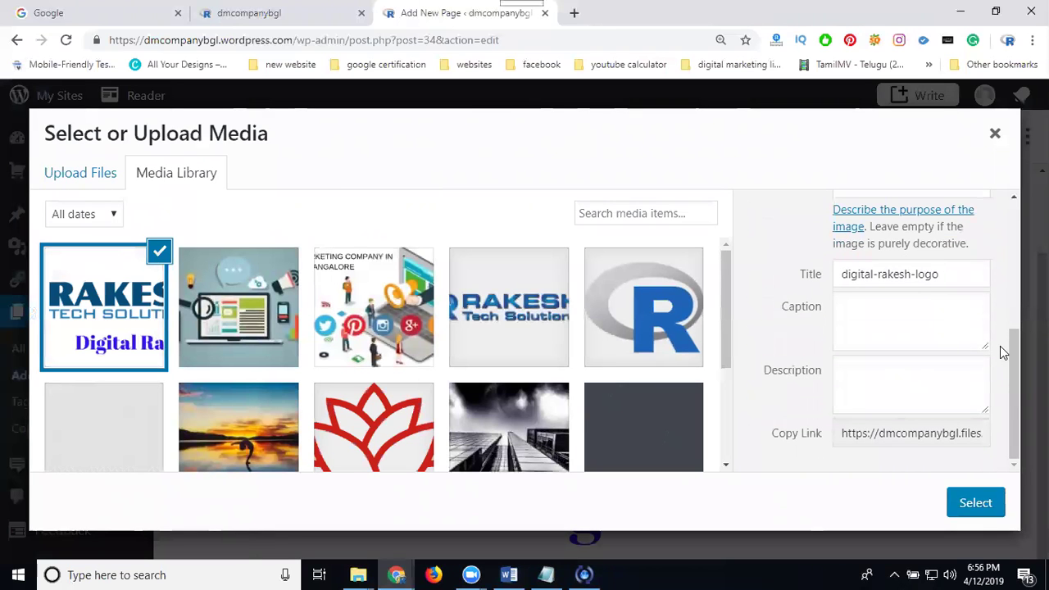
click(107, 307)
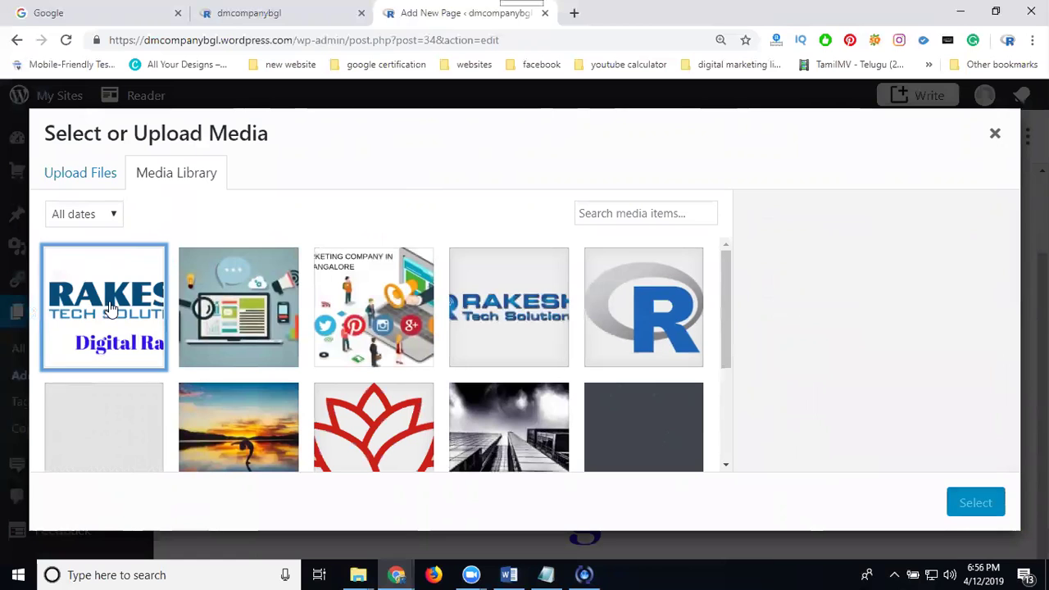
click(63, 309)
scroll(812, 312, down, 2)
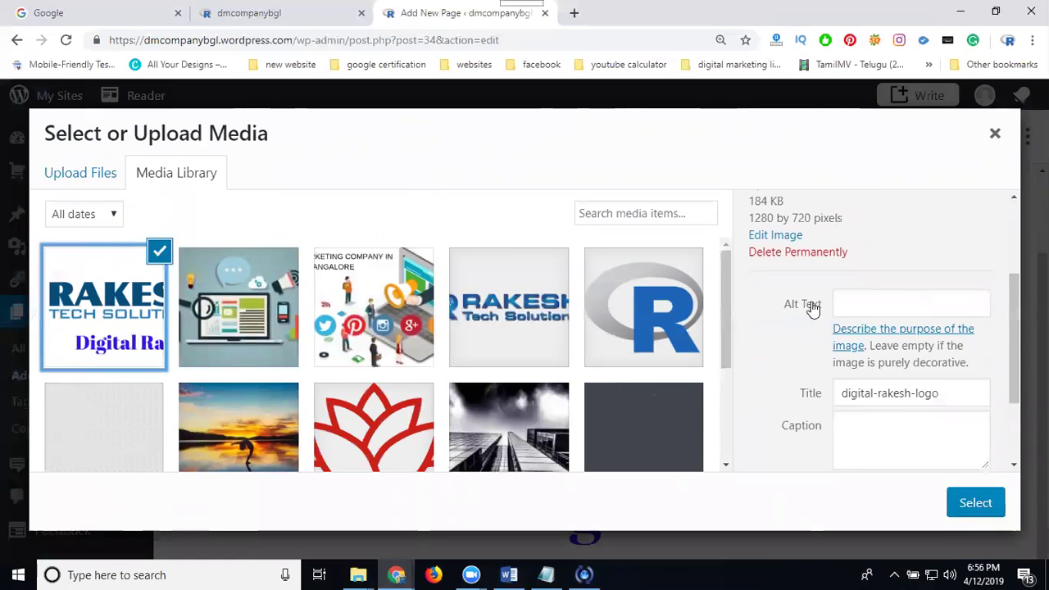
click(770, 235)
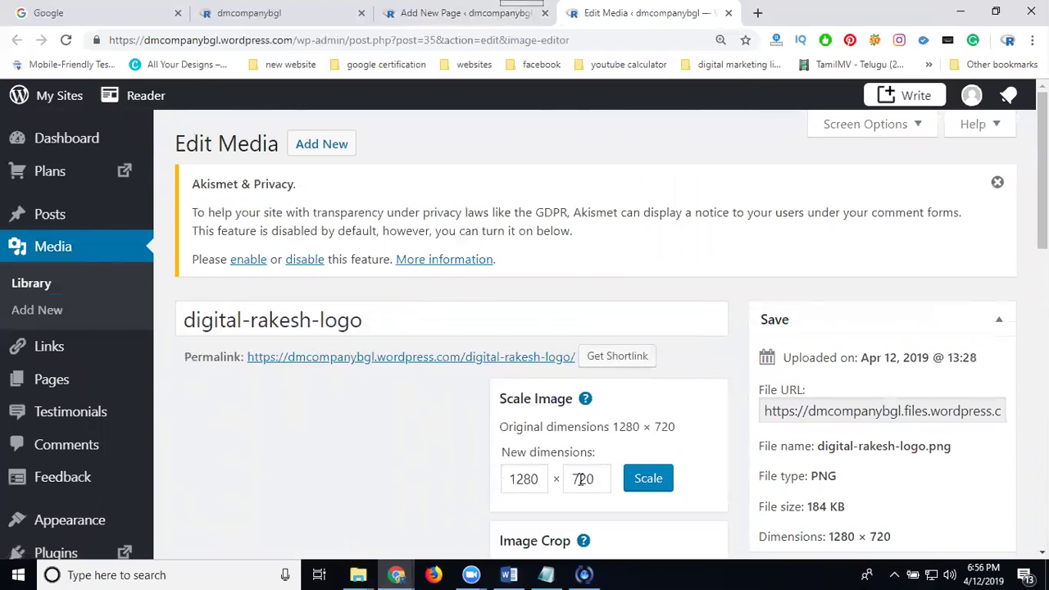
- Try to resize the logo by entering new dimensions of 1024 × 512 and updating the media file
scroll(522, 457, down, 5)
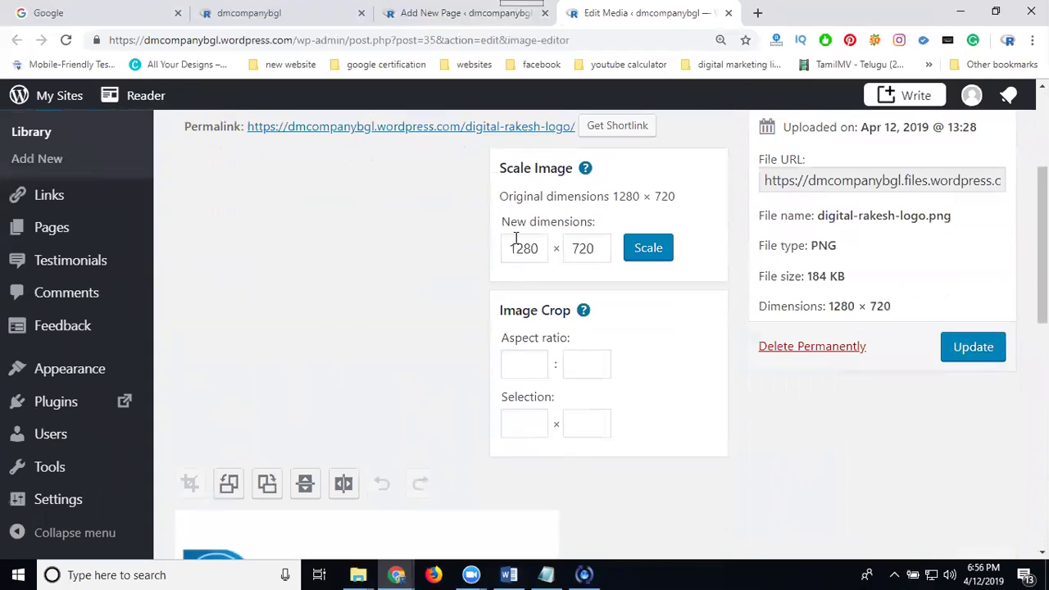
double_click(526, 250)
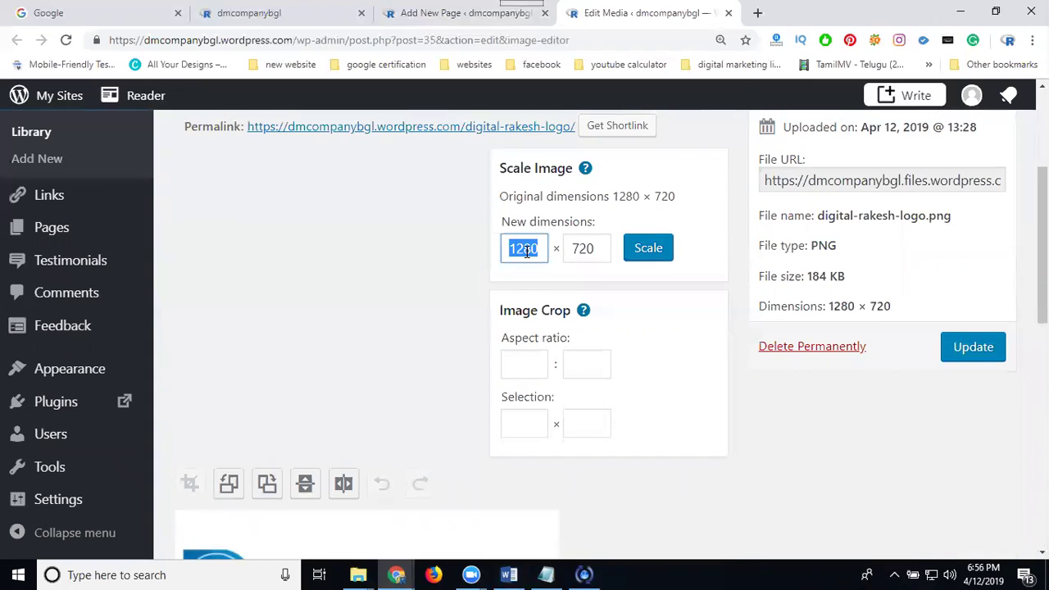
text(1024)
key(Tab)
text(5)
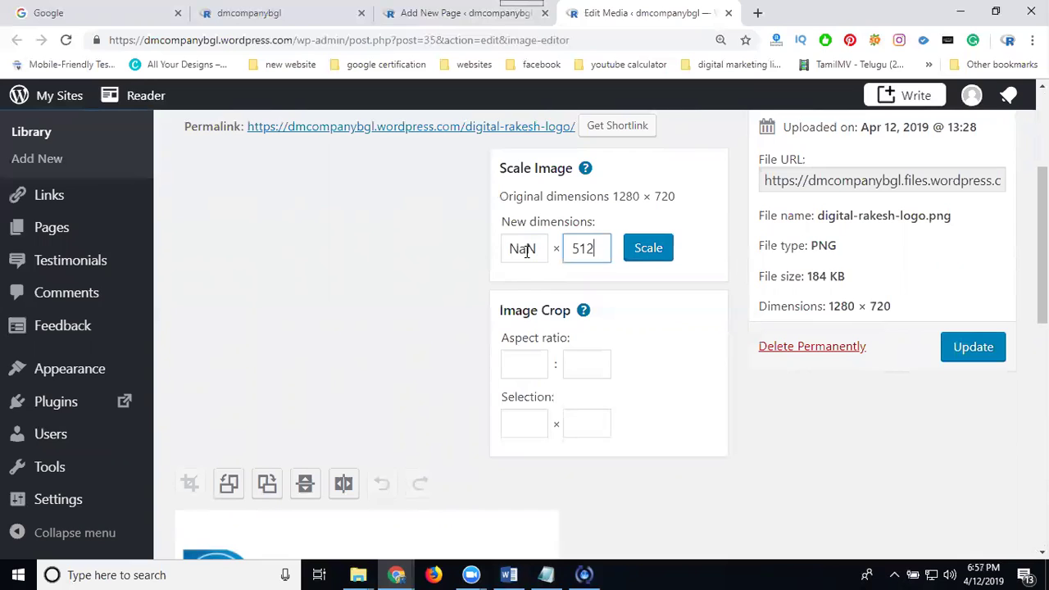
click(961, 347)
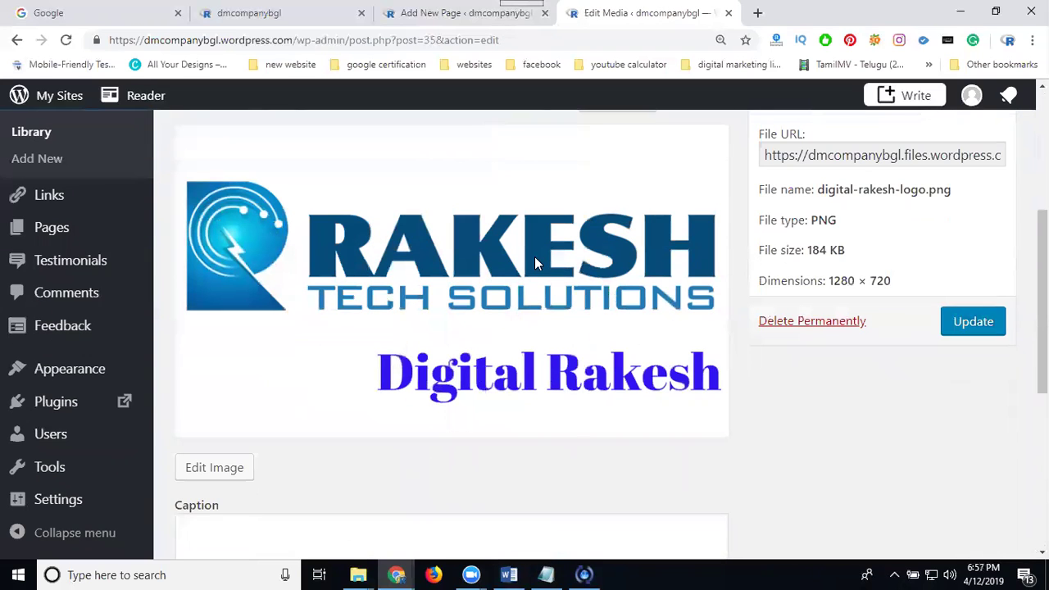
click(957, 324)
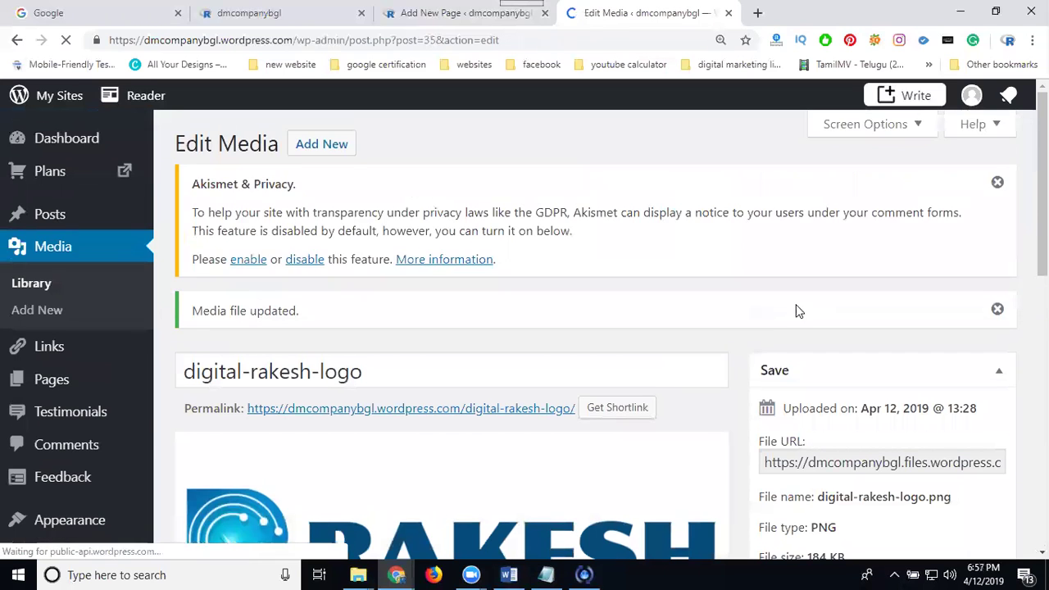
- Review the logo's media page, return to the Contact US page, and confirm digital-rakesh-logo as the block's image
scroll(765, 306, down, 2)
scroll(766, 311, up, 5)
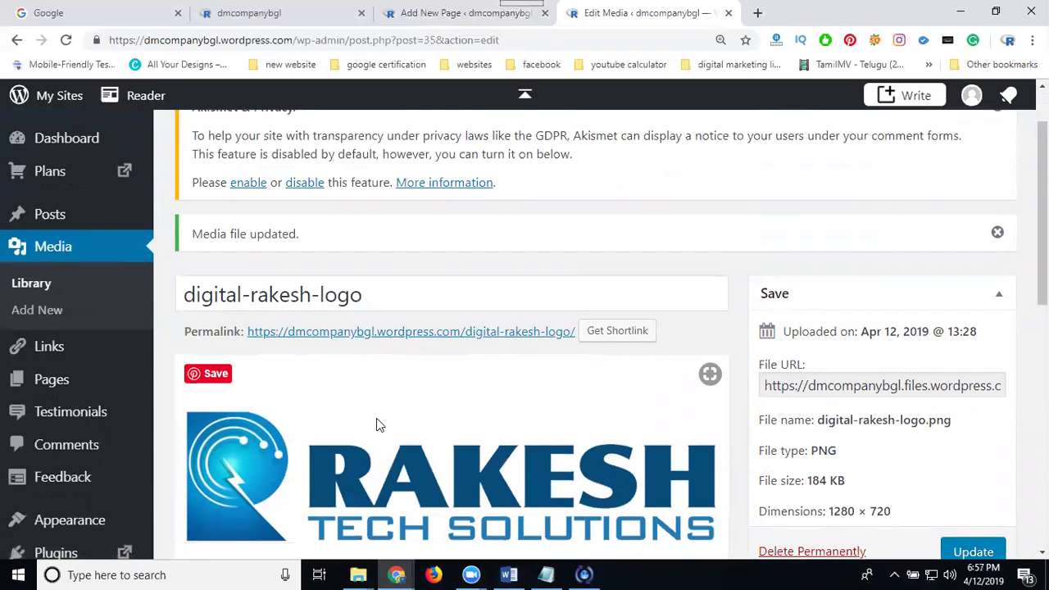
scroll(377, 423, down, 2)
scroll(360, 410, down, 1)
click(42, 229)
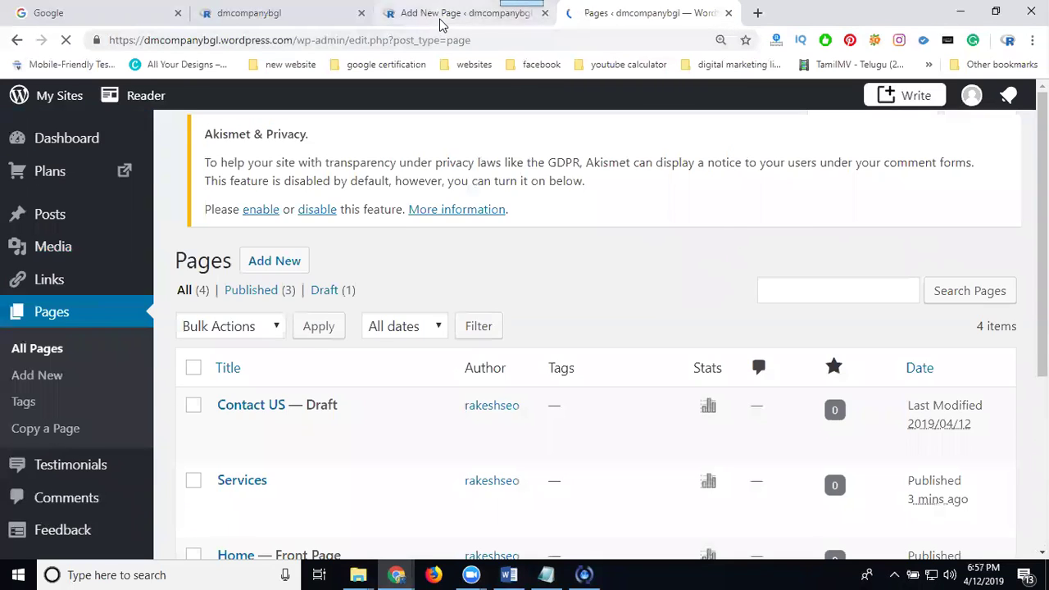
click(440, 15)
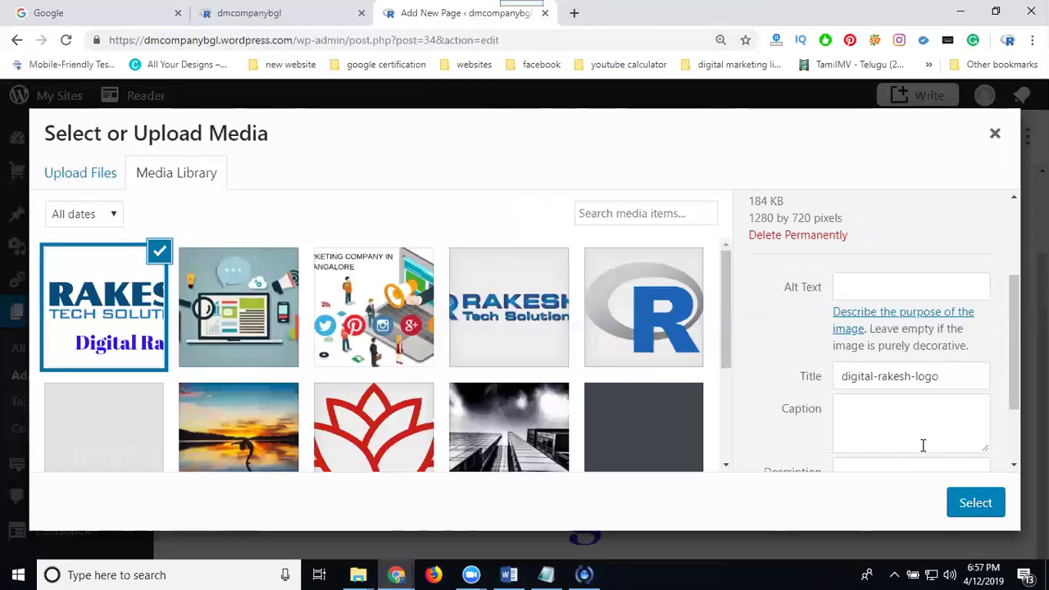
click(976, 503)
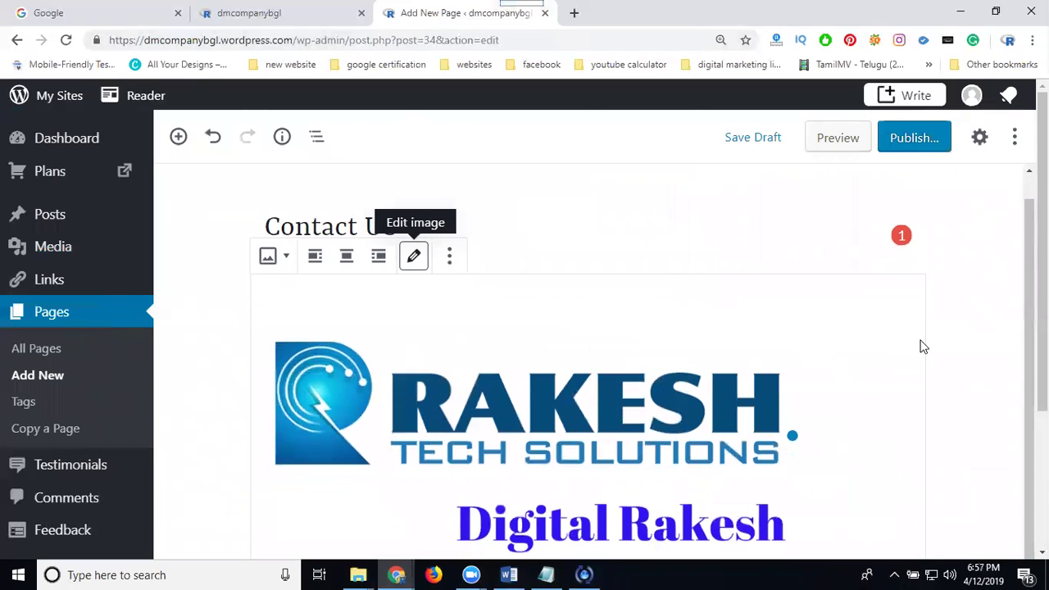
- Add an empty paragraph block below the logo image on the Contact US page
drag(1042, 336, 1043, 474)
click(602, 486)
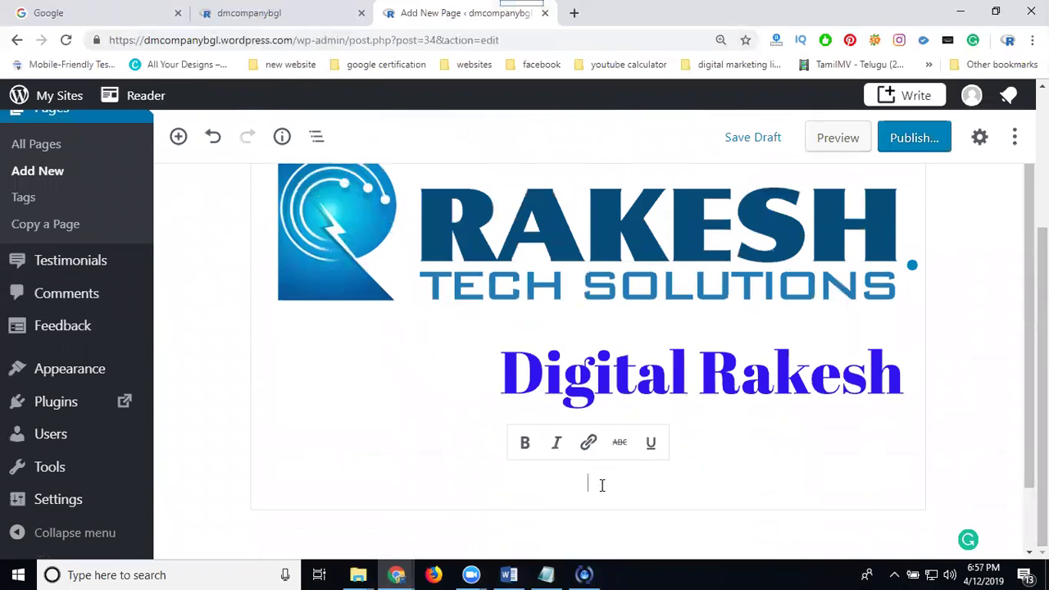
click(178, 137)
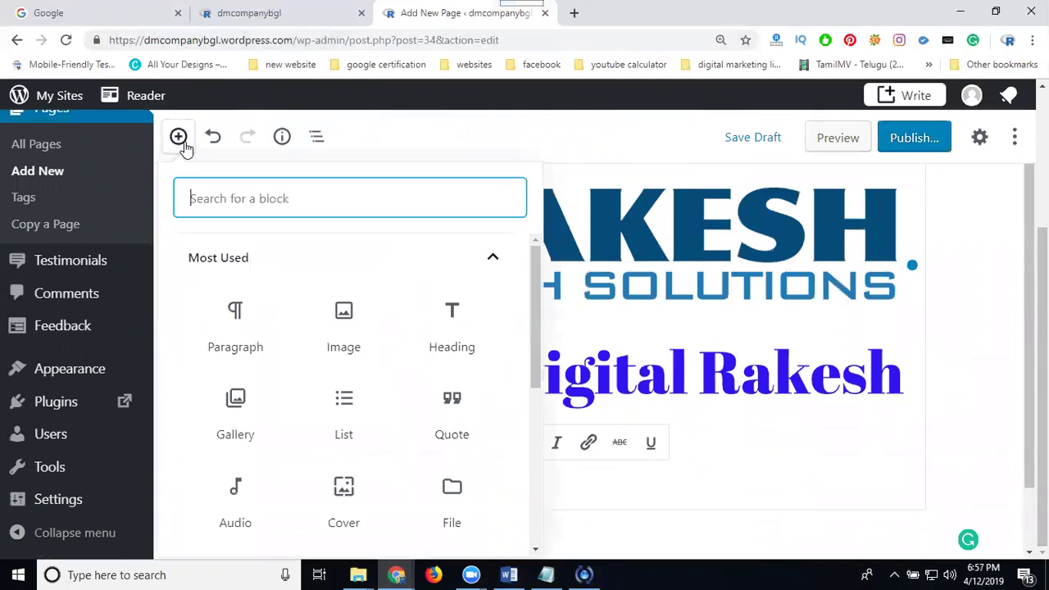
click(241, 330)
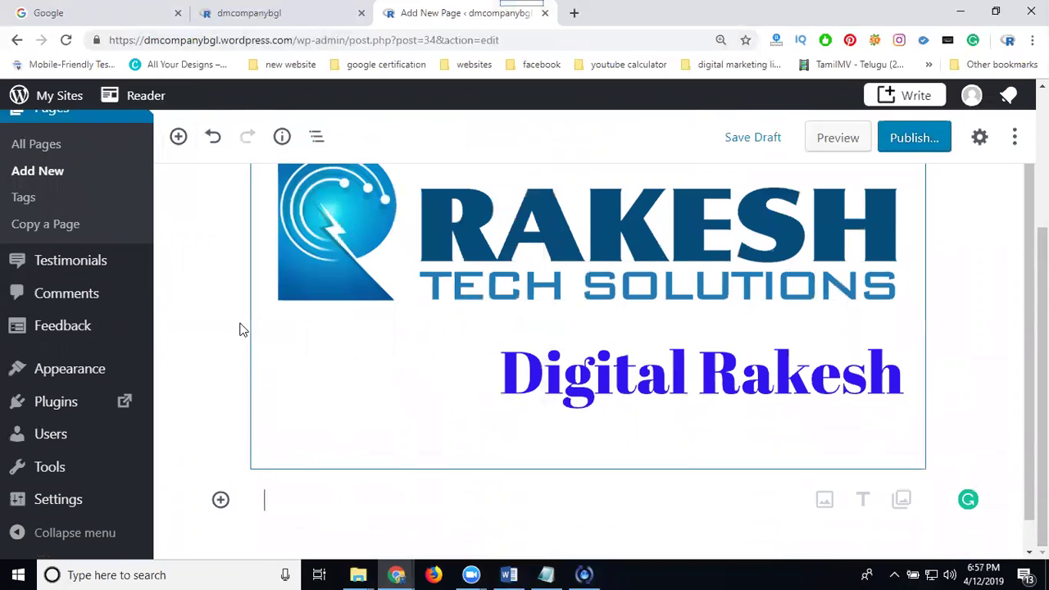
- Copy the contact details starting at "More Details –" from the end of the Word document and paste them into the new paragraph block
click(512, 574)
scroll(494, 442, down, 5)
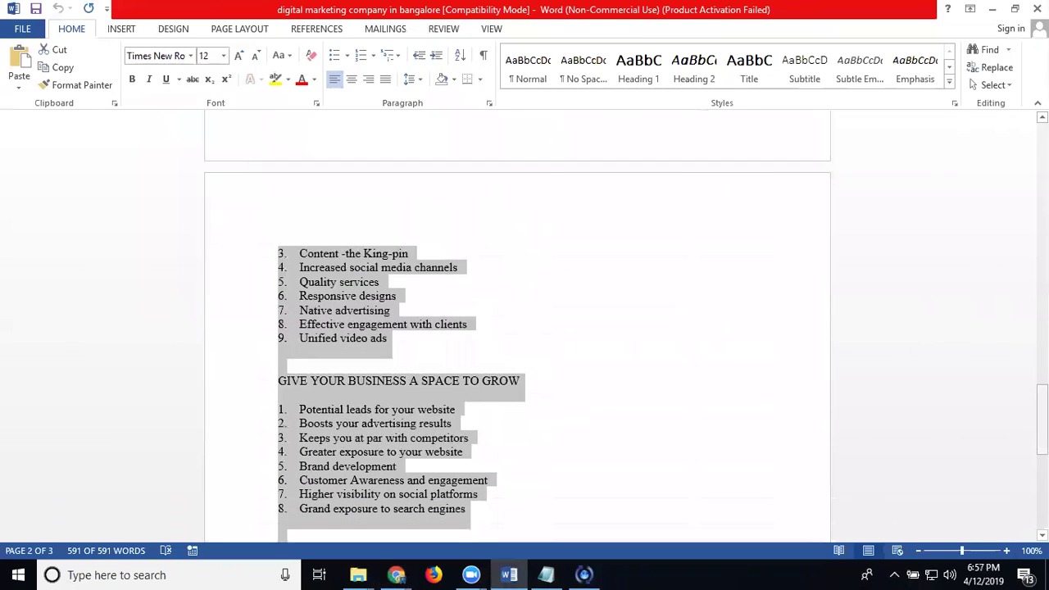
scroll(521, 362, down, 10)
click(521, 362)
scroll(483, 369, up, 1)
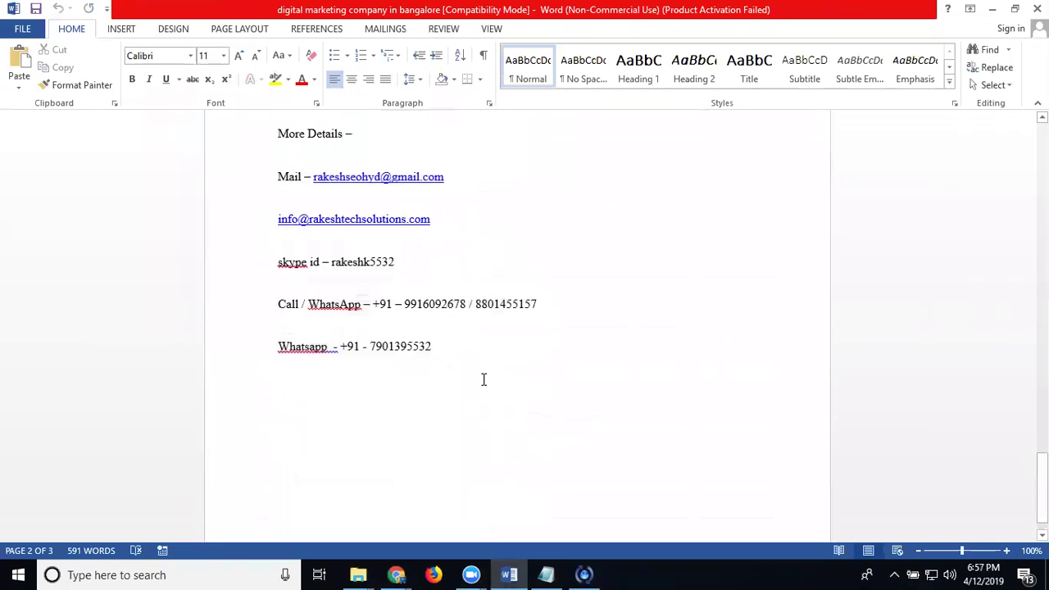
drag(434, 365, 282, 139)
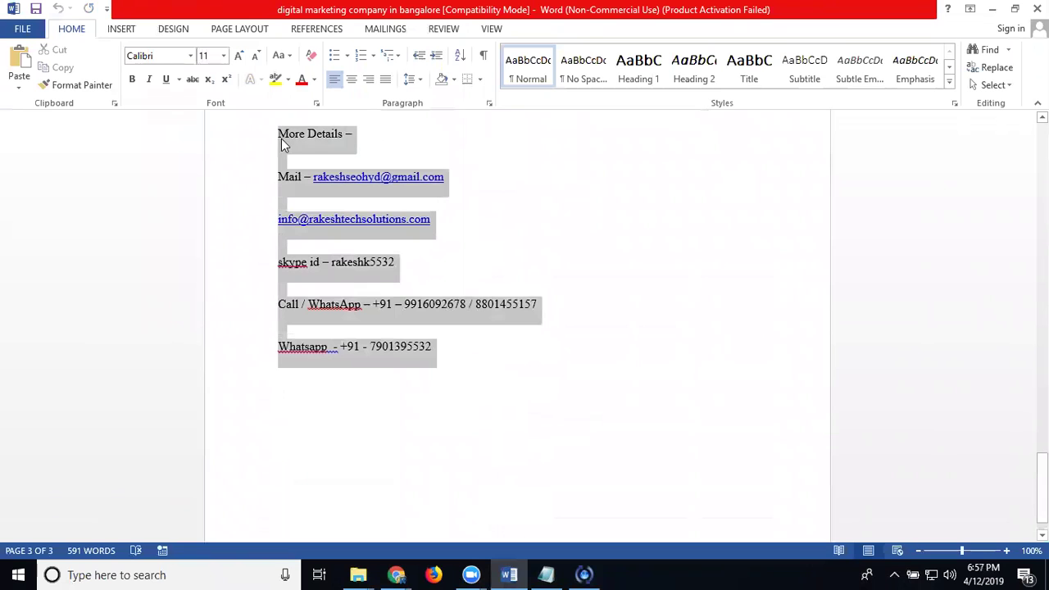
click(992, 9)
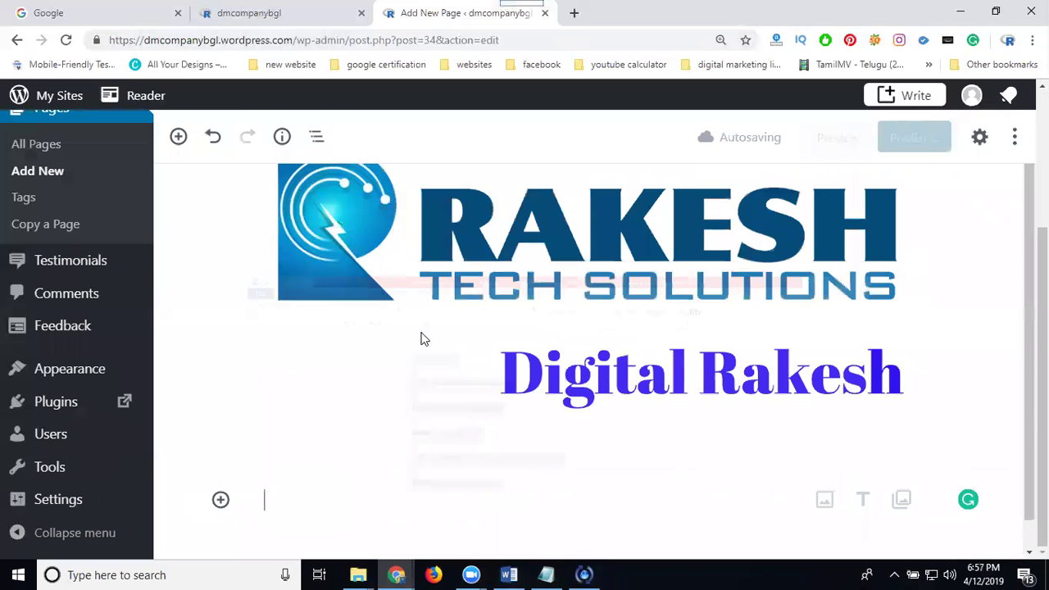
key(ctrl+v)
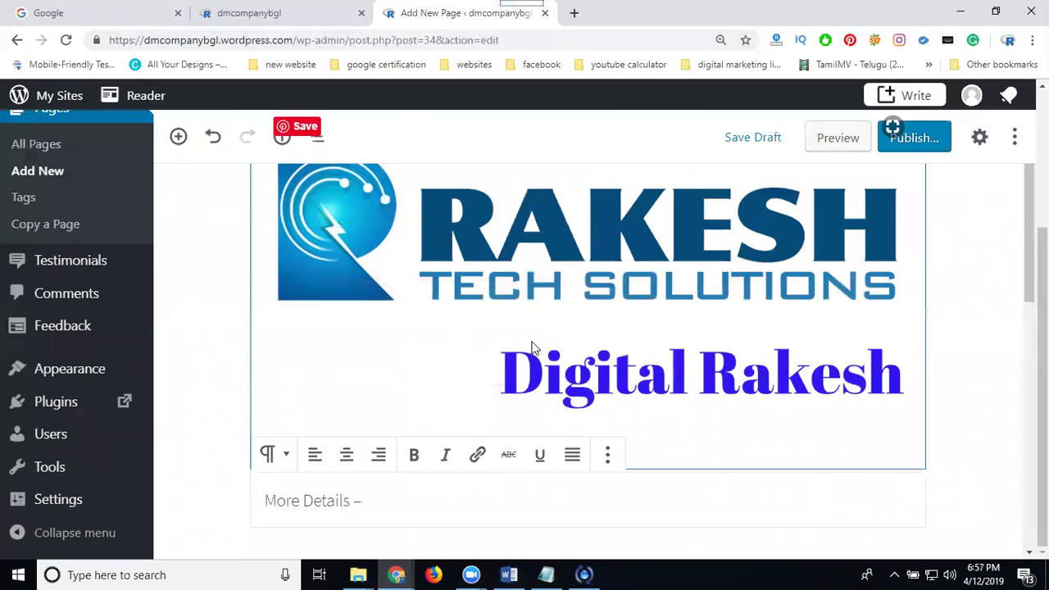
- Check the pasted contact details and publish the Contact US page immediately with public visibility
scroll(533, 345, down, 2)
click(469, 408)
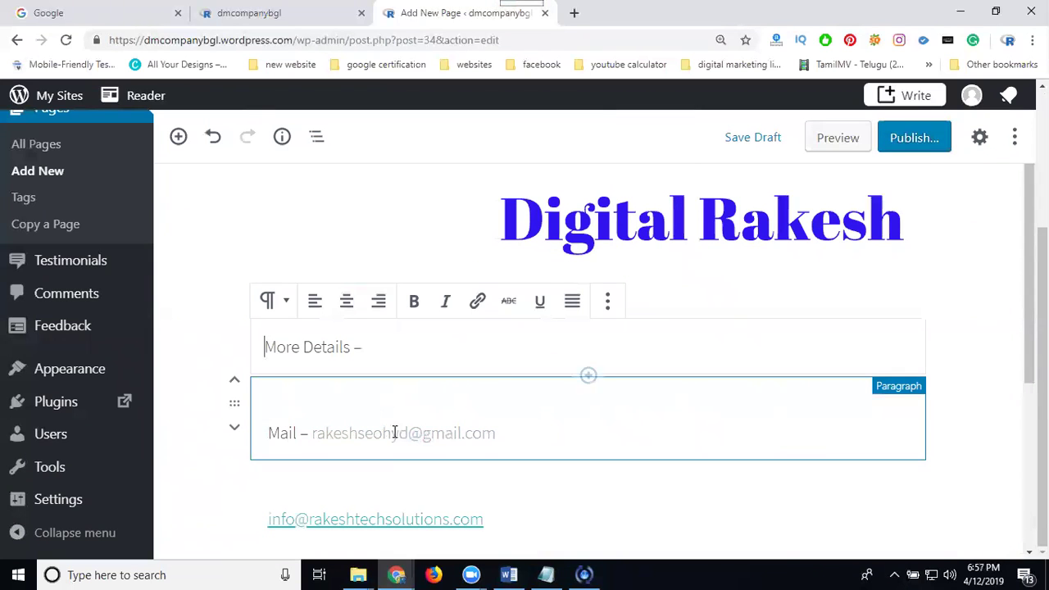
scroll(434, 426, down, 3)
scroll(436, 425, down, 1)
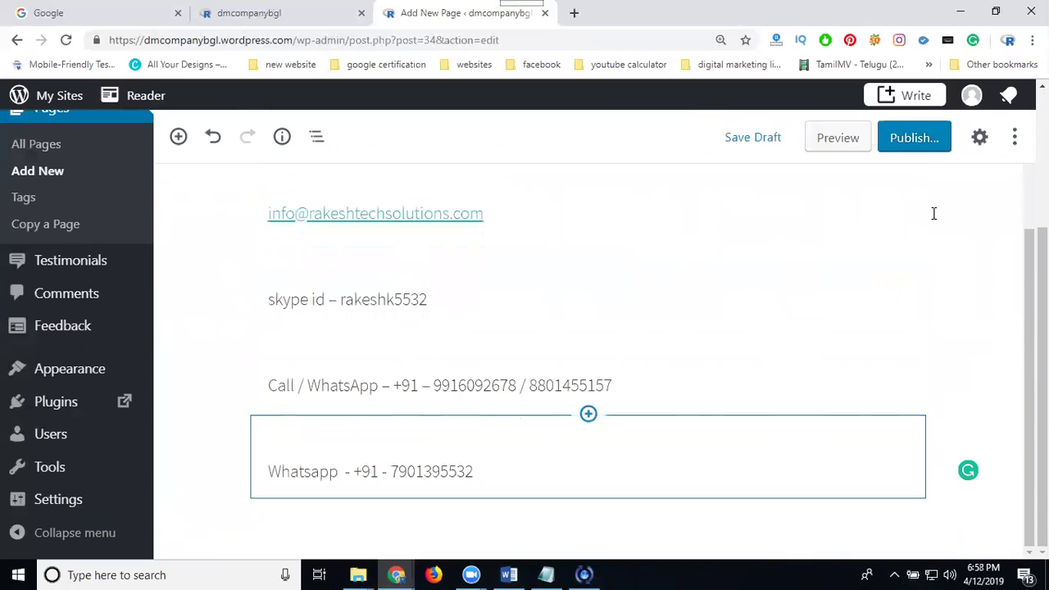
click(915, 138)
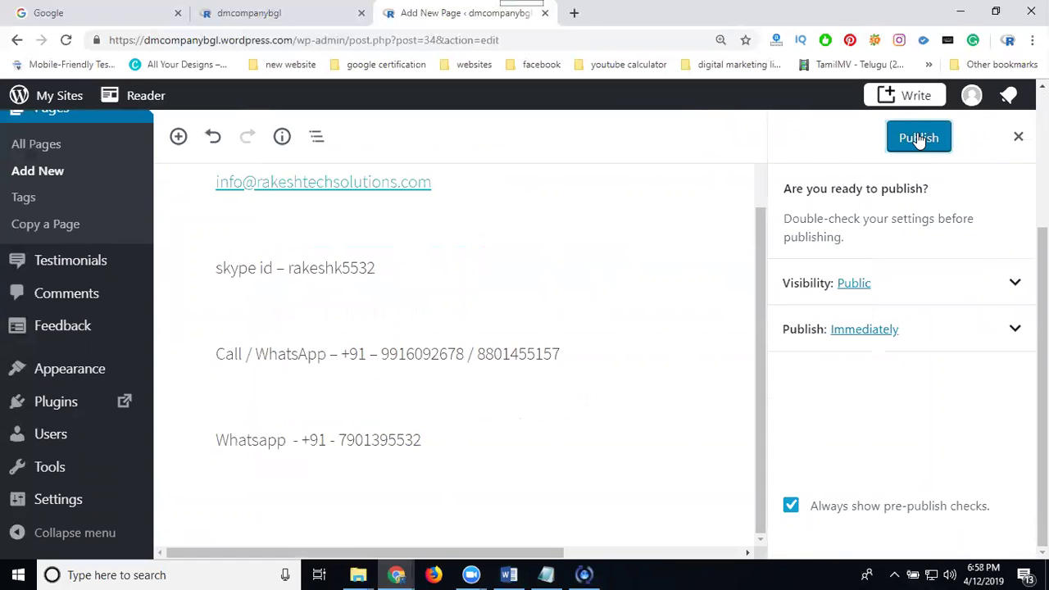
click(919, 138)
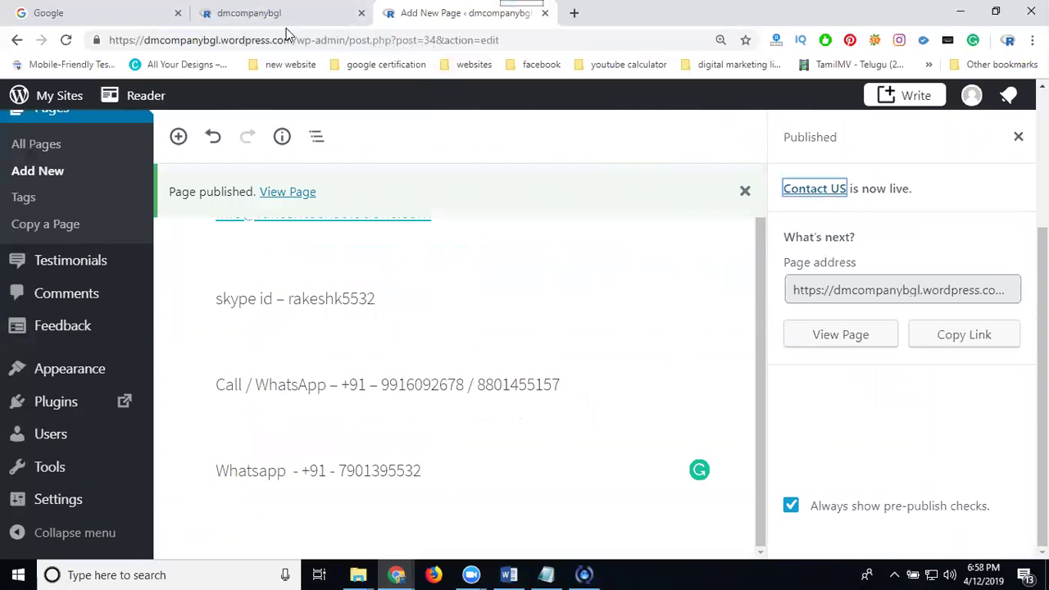
- Review the published Contact US page on the live site, from the logo down to the contact details
click(238, 17)
click(430, 215)
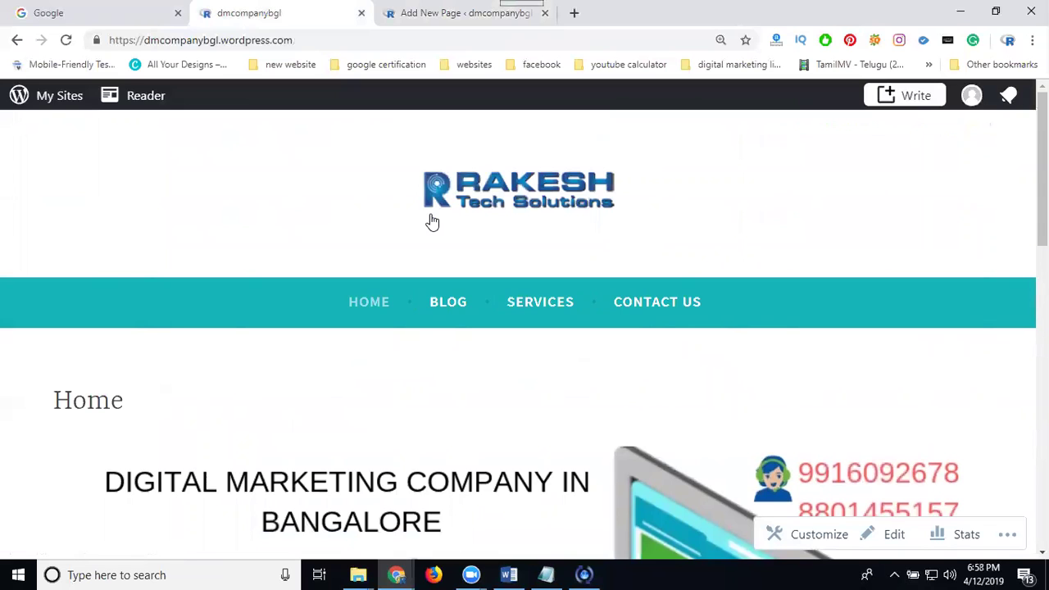
click(668, 301)
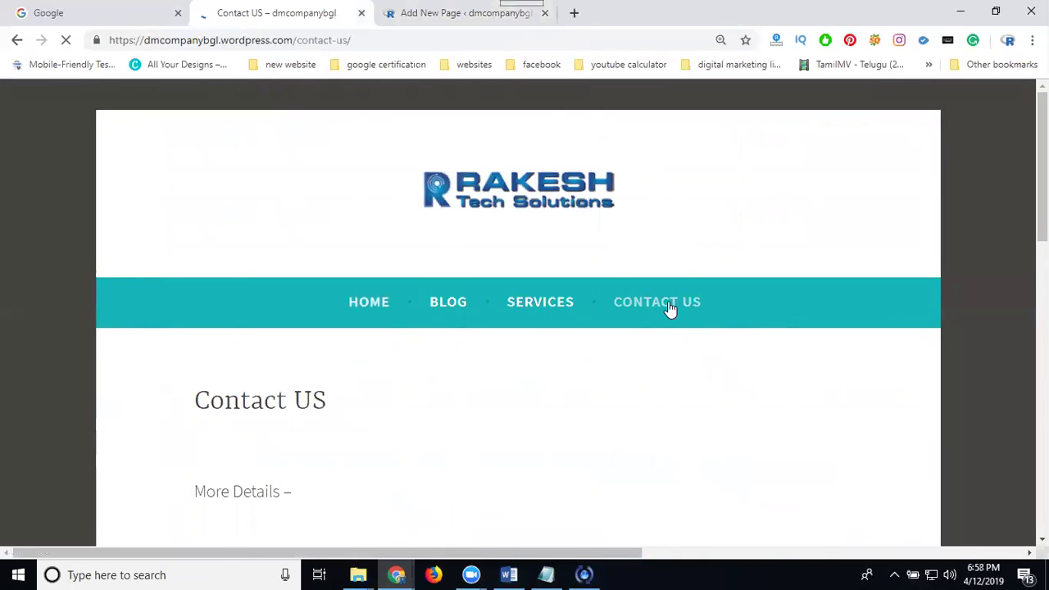
scroll(738, 343, down, 7)
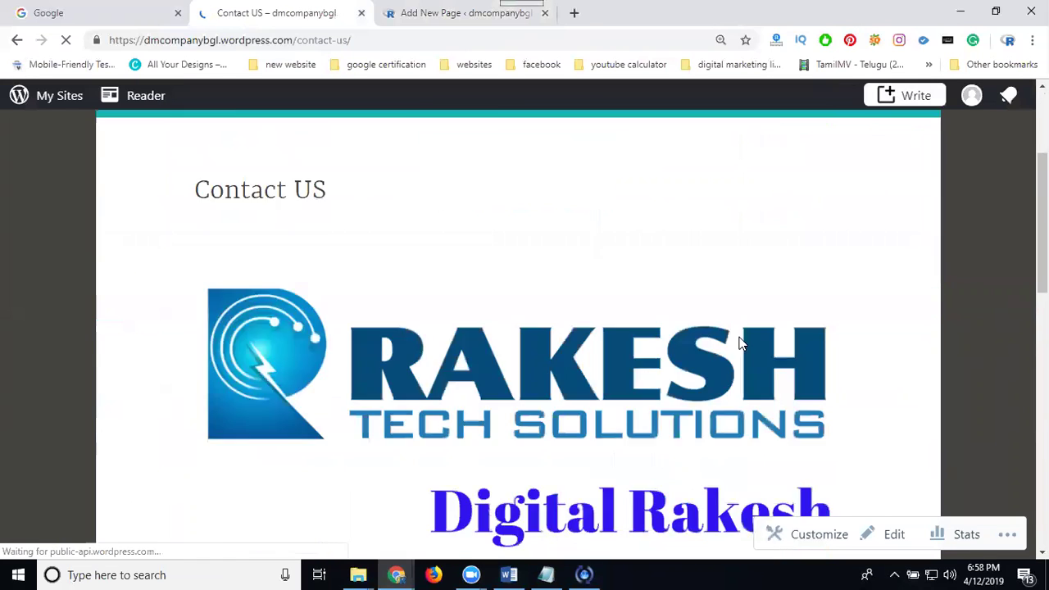
scroll(742, 340, down, 2)
scroll(314, 369, down, 2)
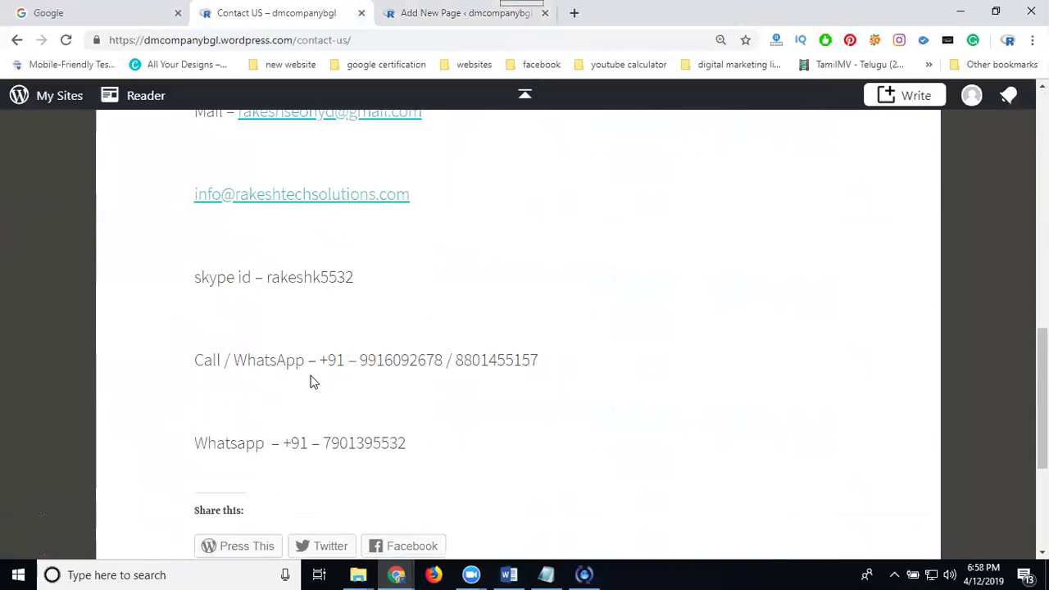
scroll(542, 356, up, 8)
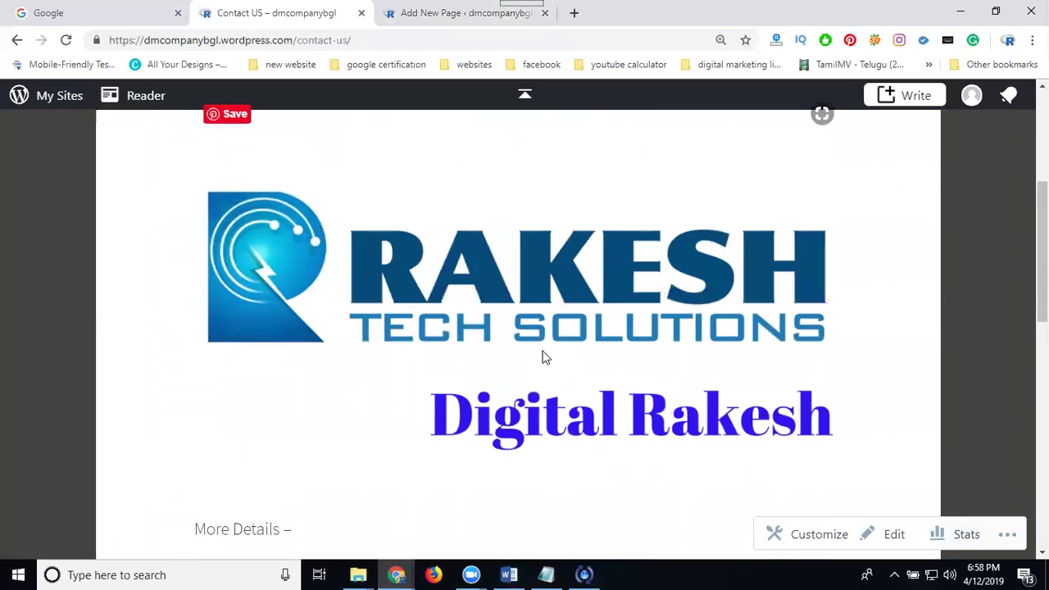
- Make Blog a sub item of Services in the Primary menu and save the menu
click(432, 13)
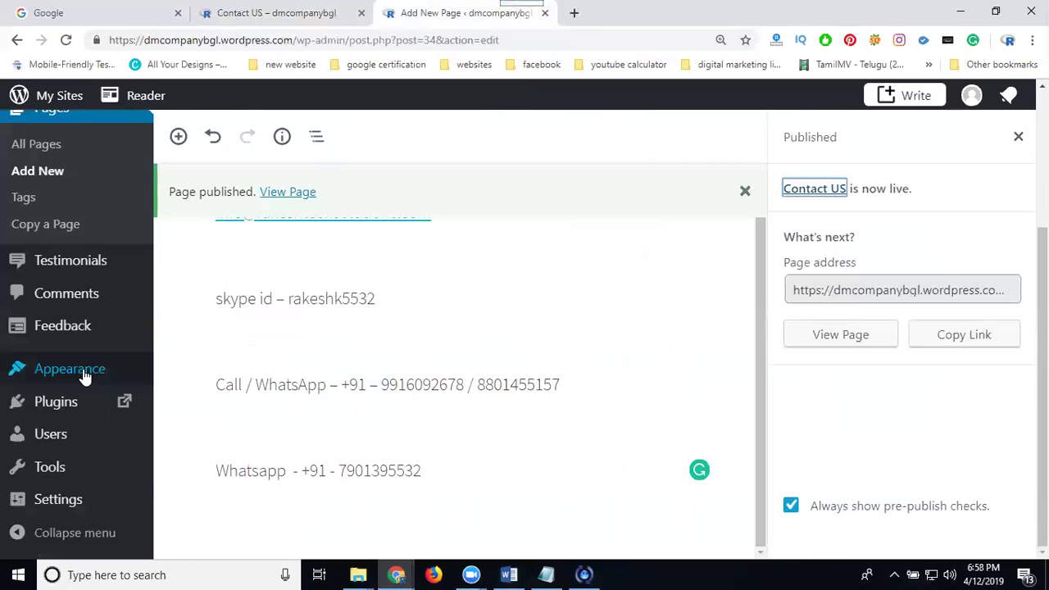
mouse_move(83, 375)
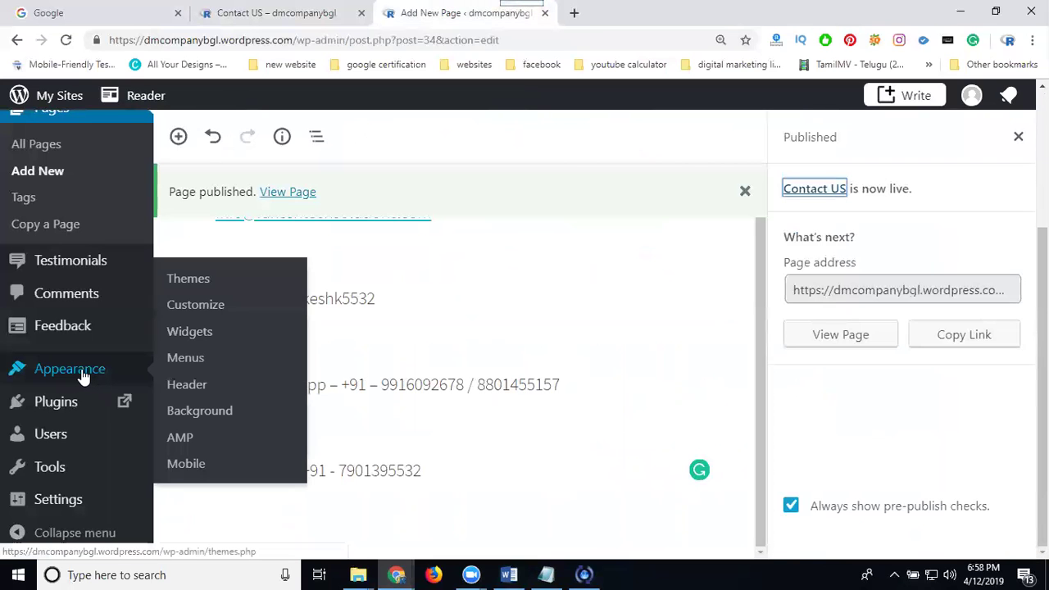
click(166, 363)
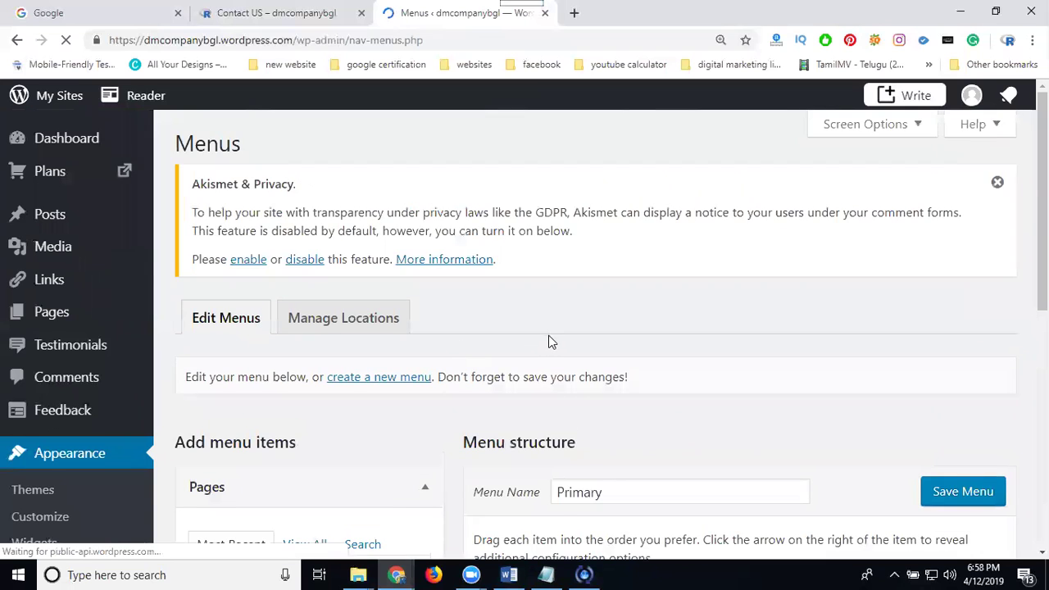
scroll(550, 342, down, 6)
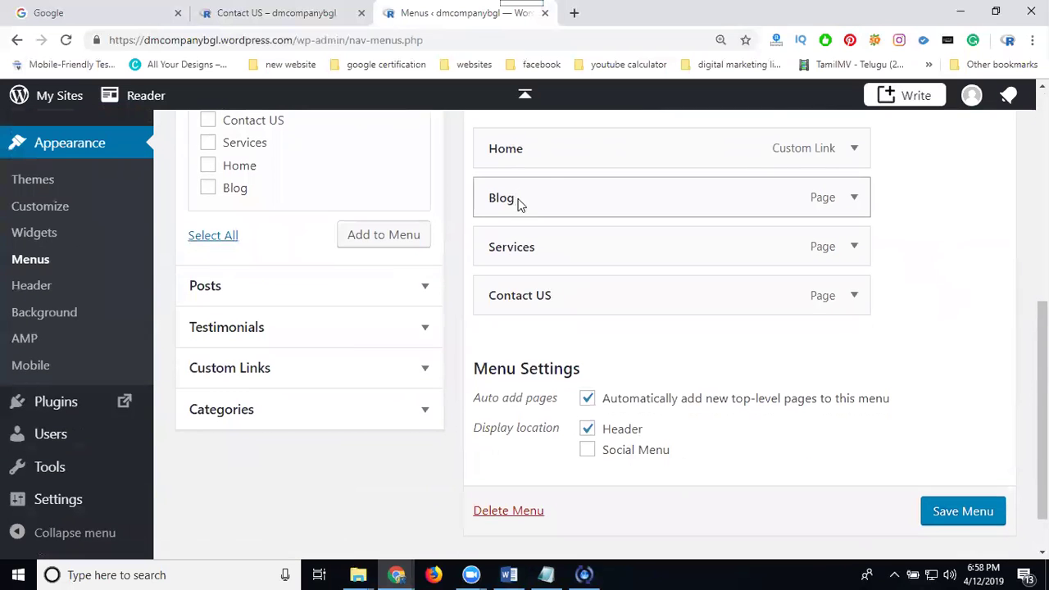
drag(518, 197, 553, 251)
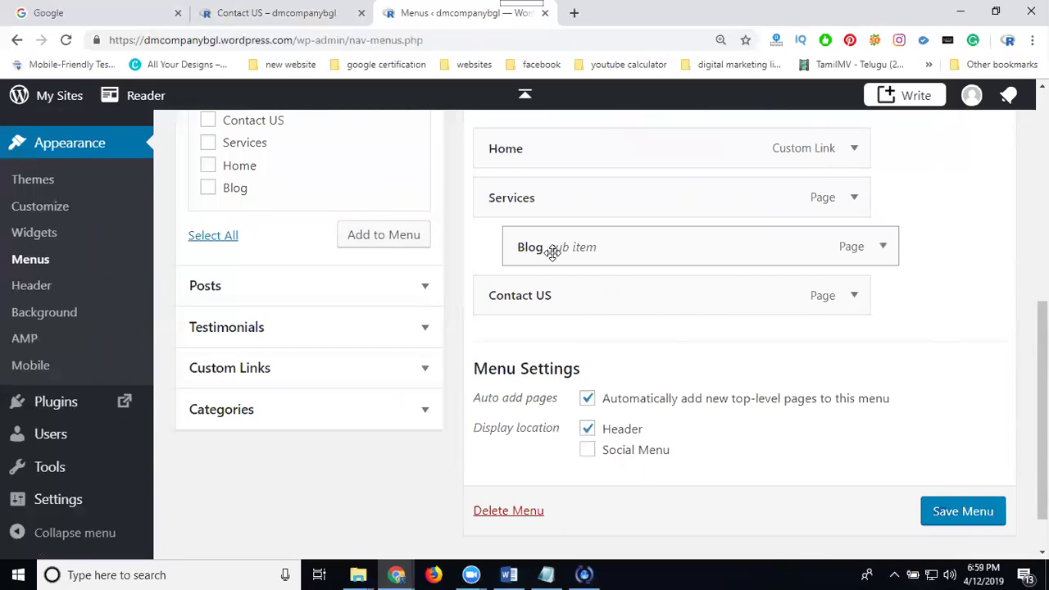
drag(553, 252, 582, 279)
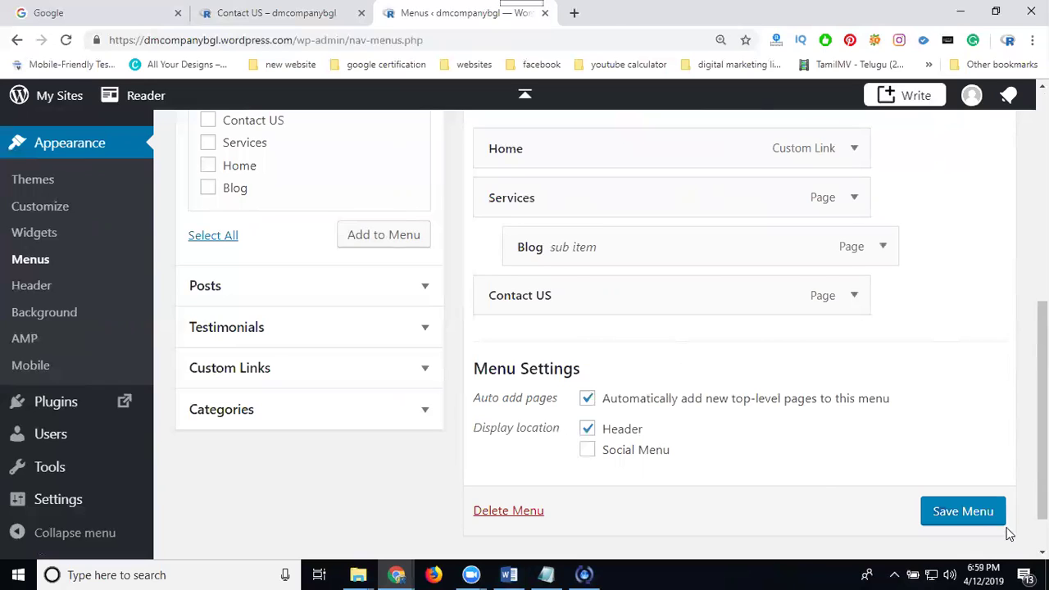
click(991, 513)
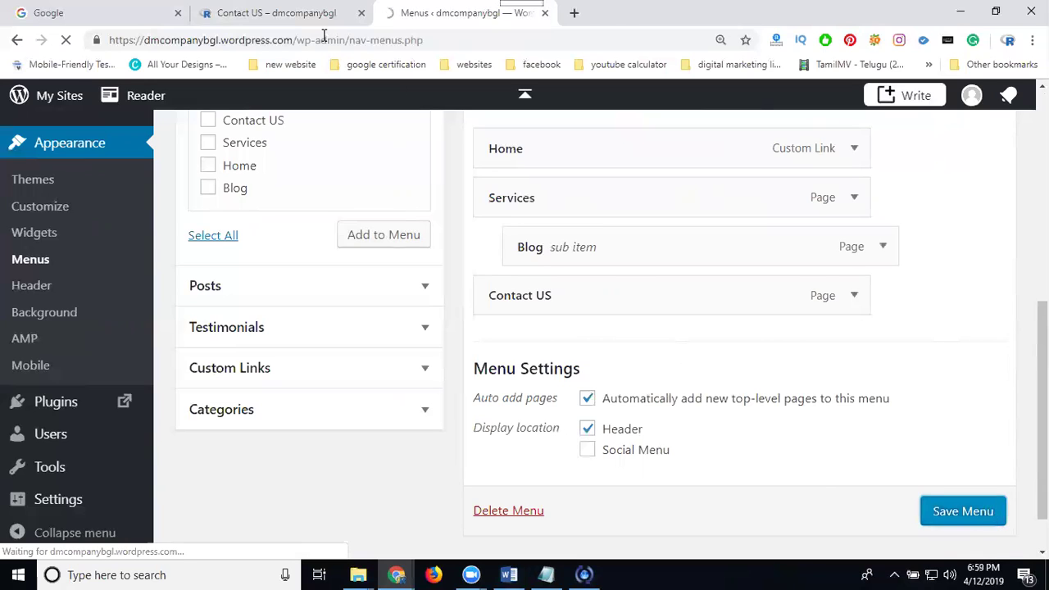
- Load the live site's home page and check the submenu under Services in the navigation
click(238, 17)
scroll(400, 300, up, 4)
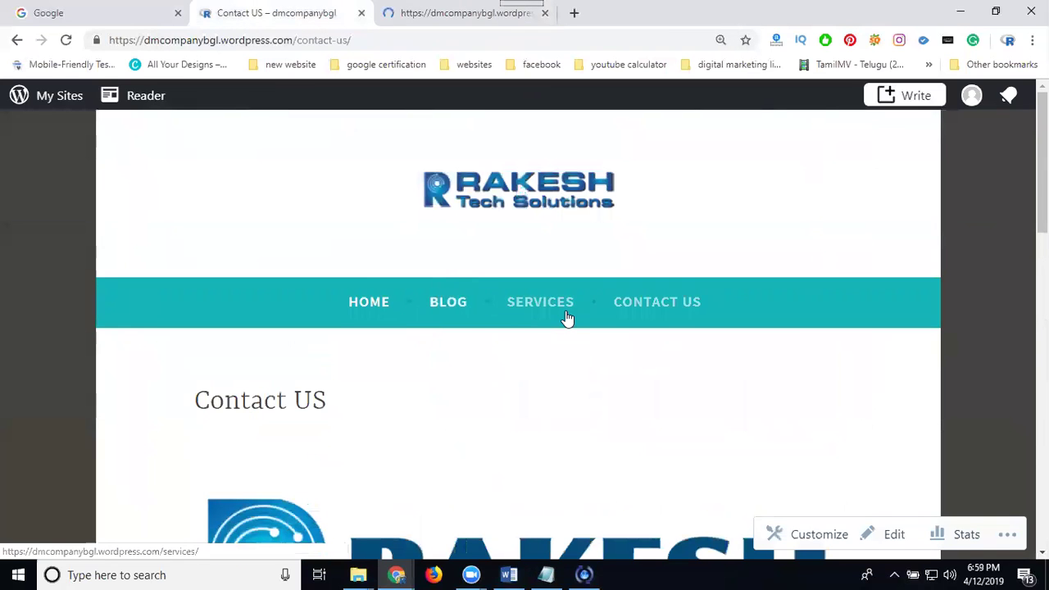
click(370, 307)
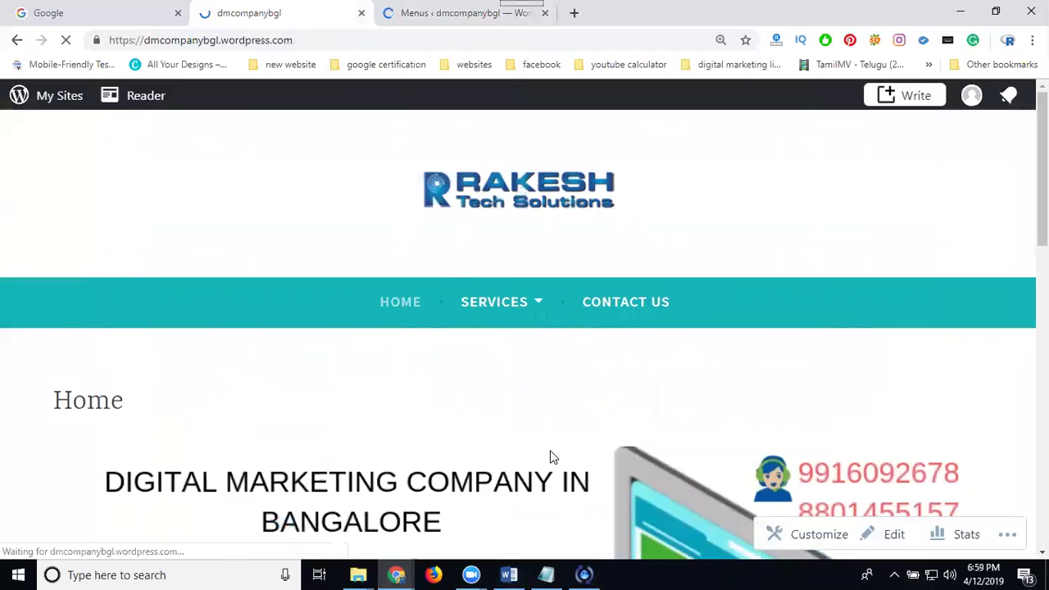
mouse_move(518, 311)
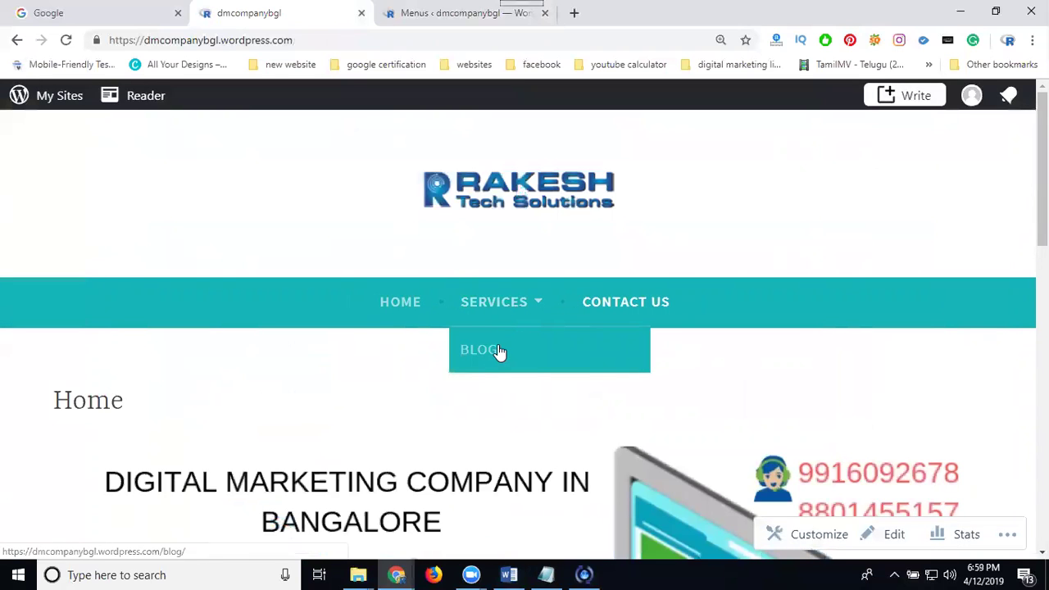
click(394, 304)
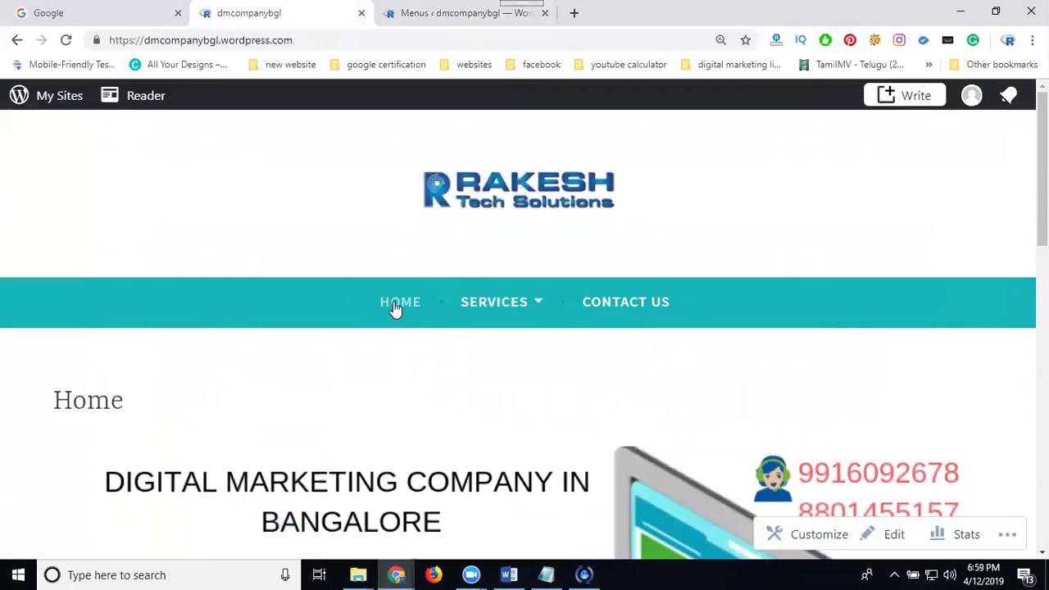
- Open rakeshtechsolutions.com in a new browser tab and copy the address of its Digital Marketing Company In Bangalore service page
click(574, 13)
text(rakesh)
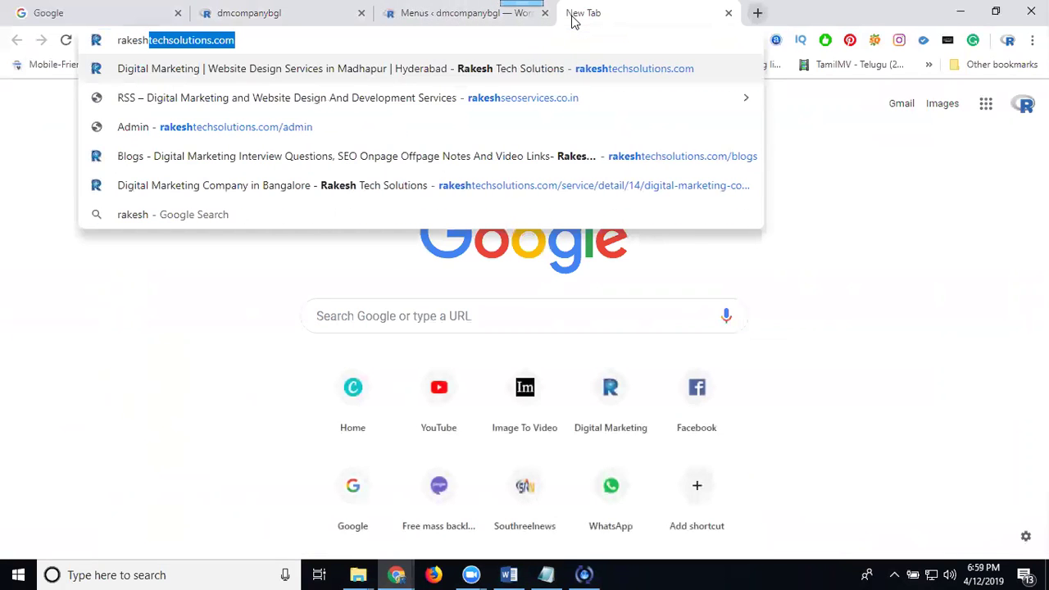
key(Return)
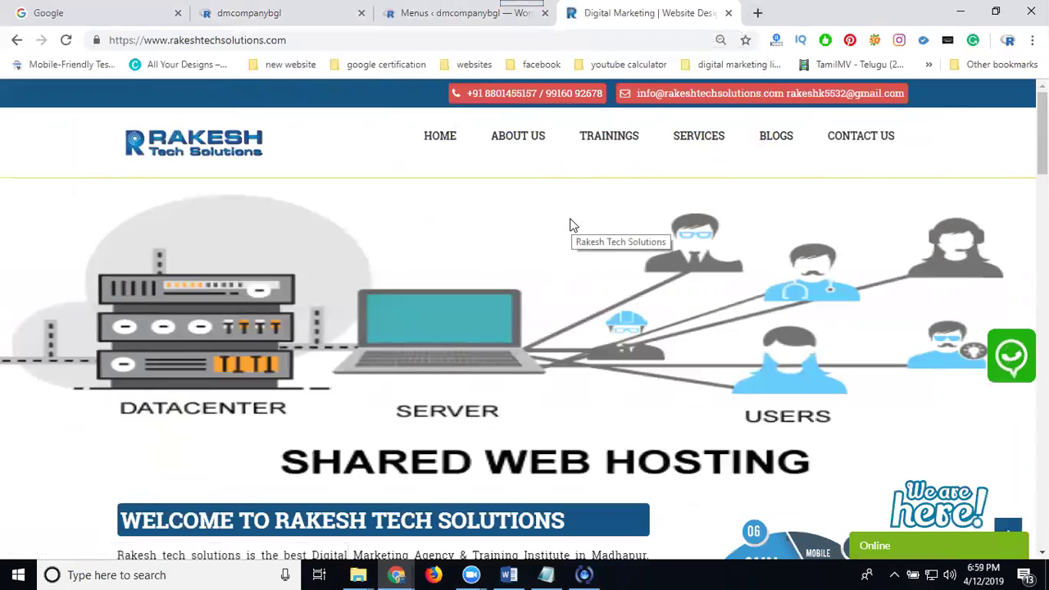
click(693, 141)
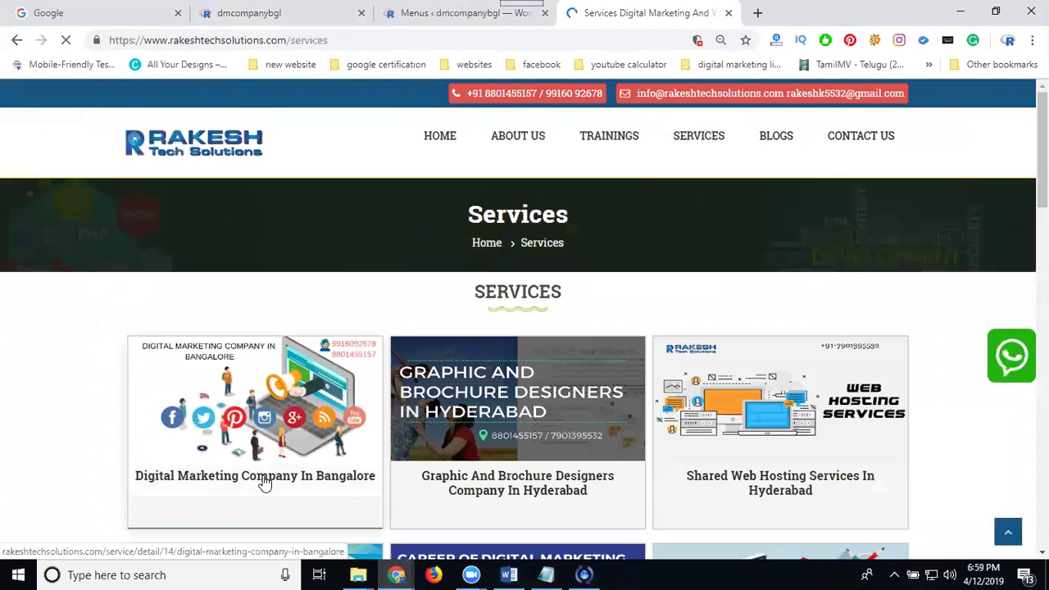
click(336, 318)
click(376, 41)
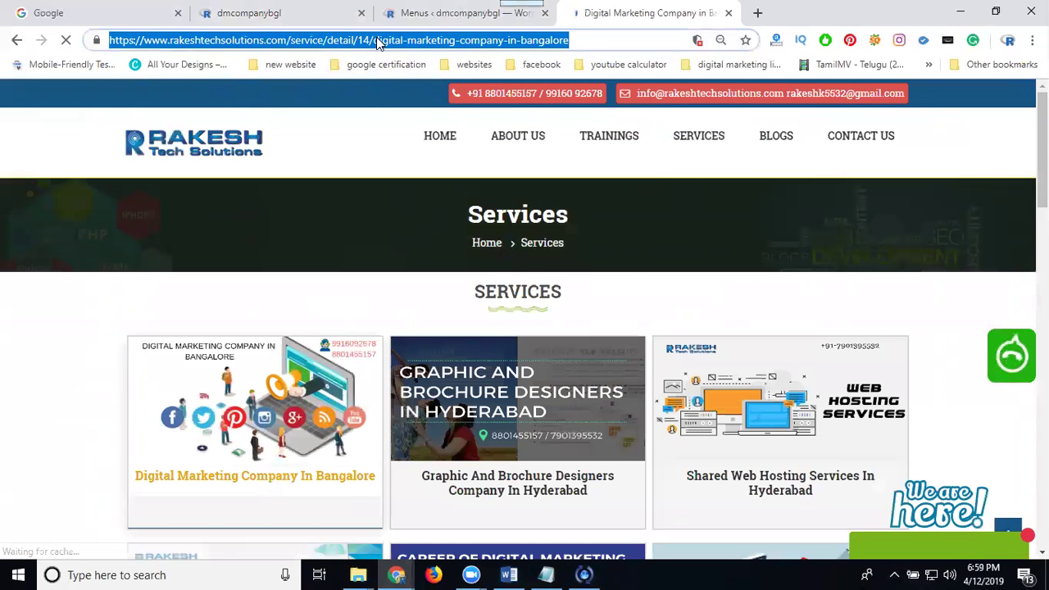
- Add a custom link with the copied service page address and the link text Blog to the Primary menu, and save the menu
click(428, 18)
mouse_move(63, 212)
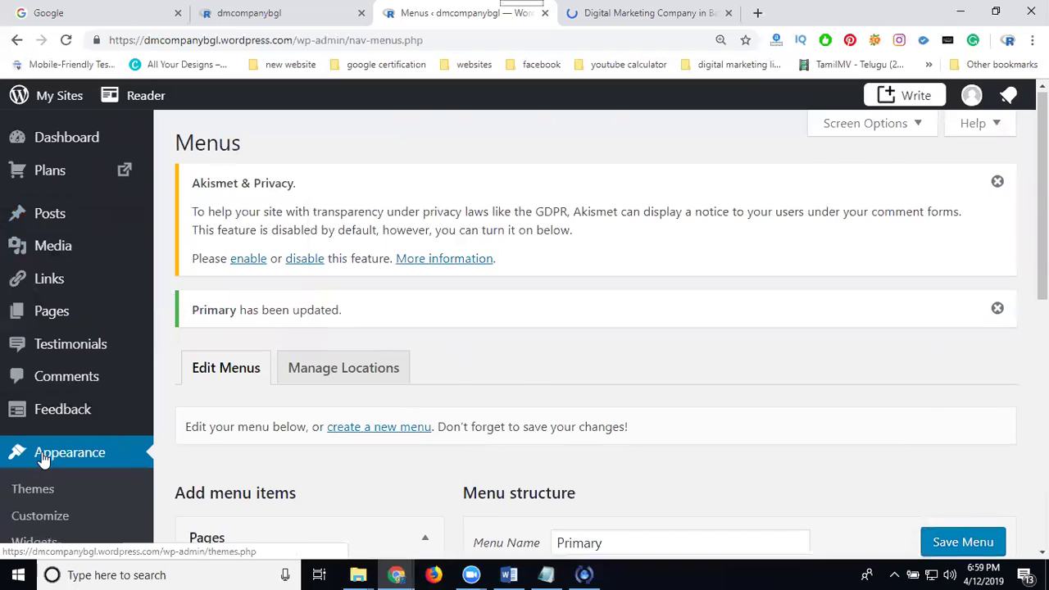
scroll(42, 459, down, 2)
click(45, 418)
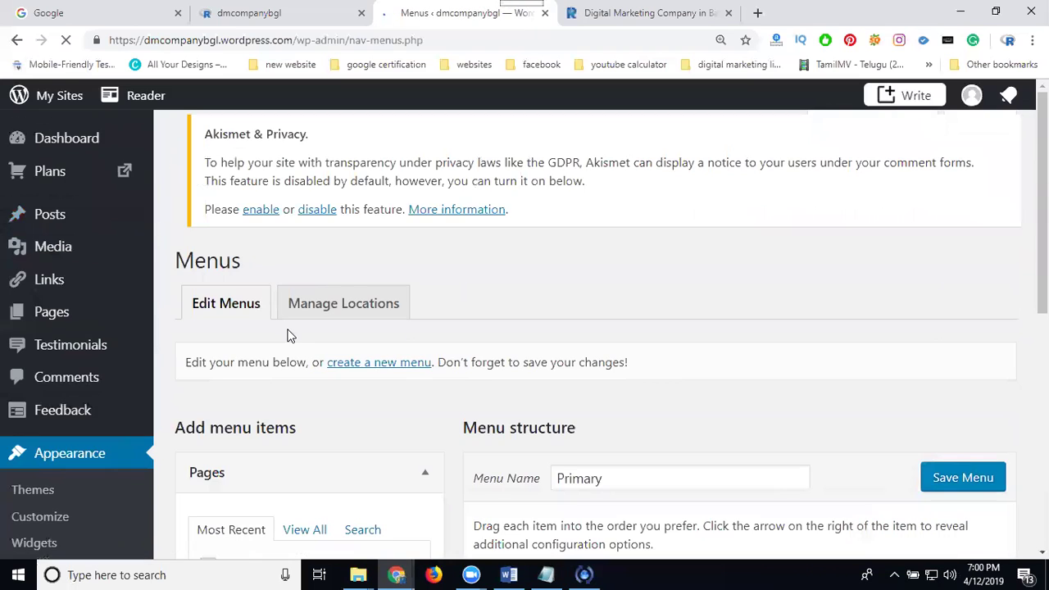
scroll(289, 338, down, 5)
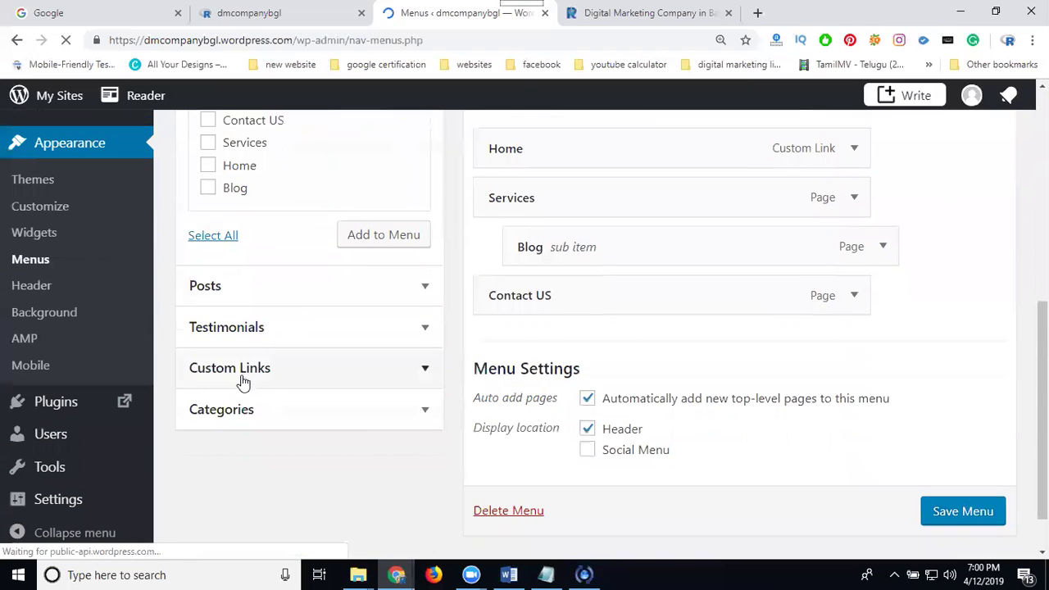
click(226, 370)
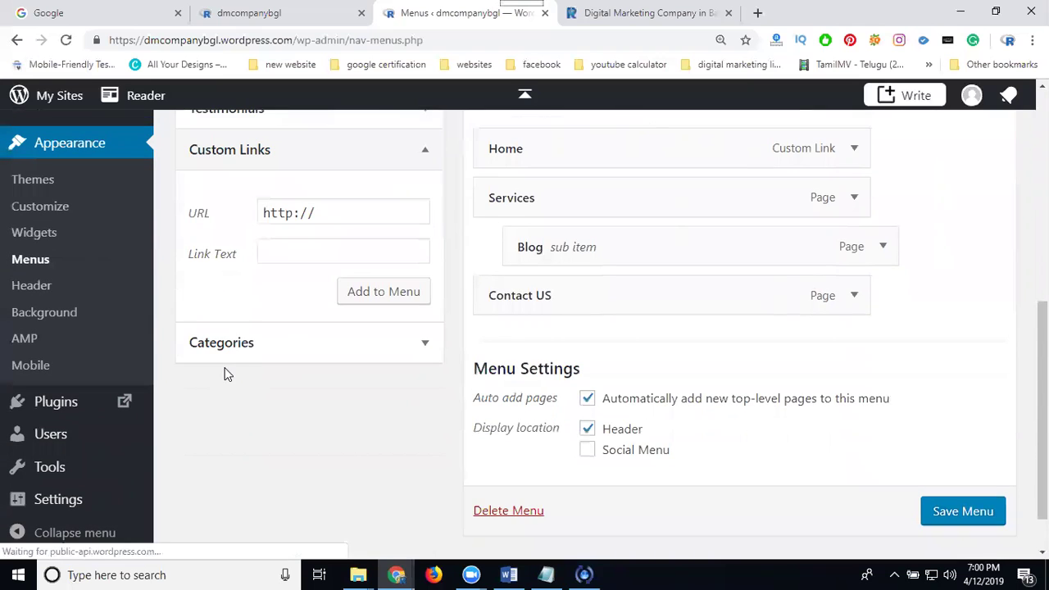
click(316, 215)
key(ctrl+a)
text(https://www.rakeshtechsolutions.com/digital-marketing-company-in-bangalore)
click(301, 250)
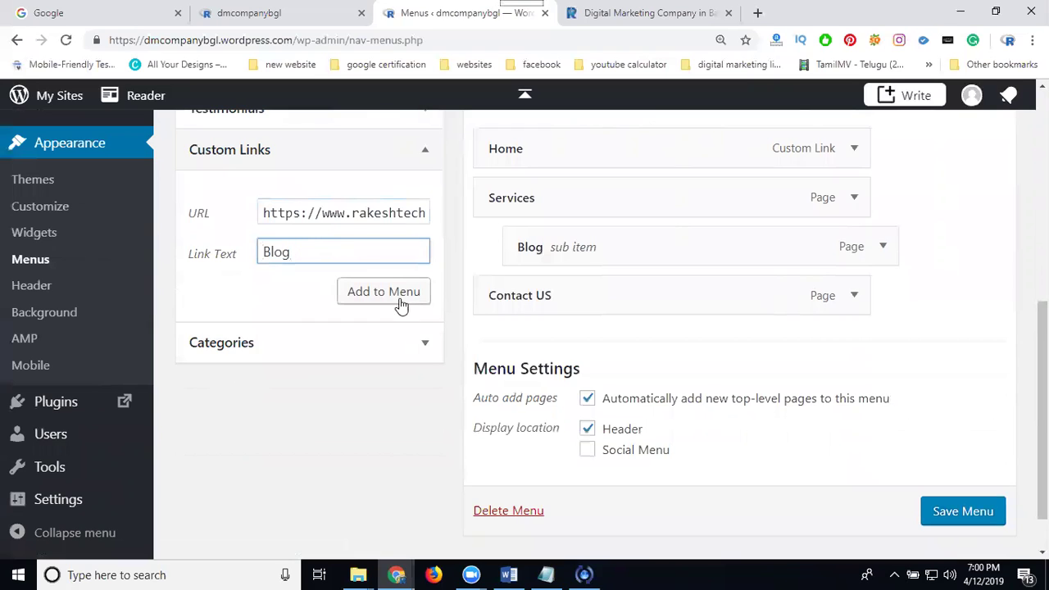
click(405, 297)
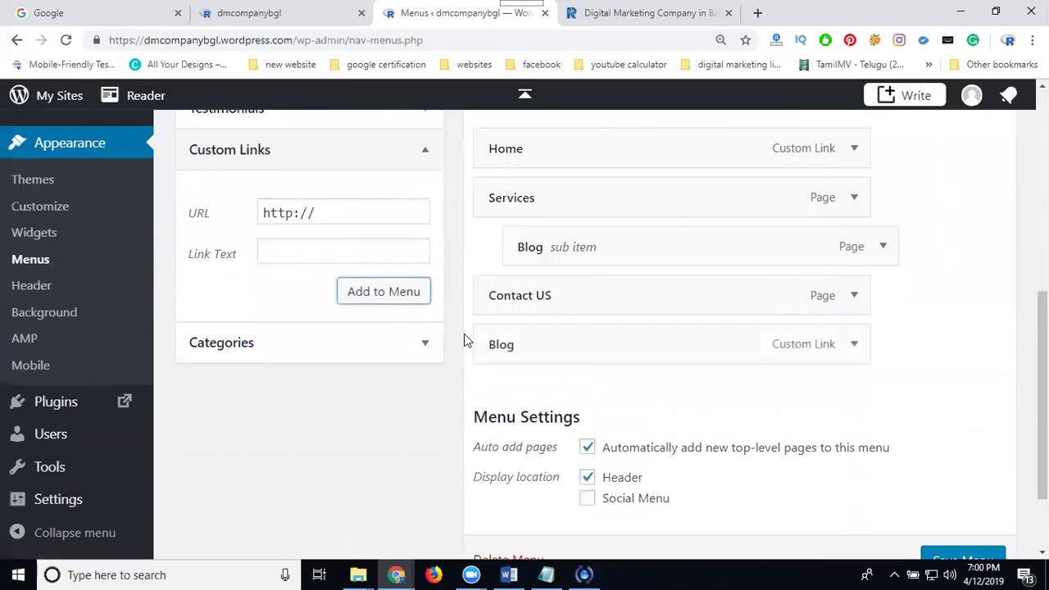
scroll(976, 508, down, 2)
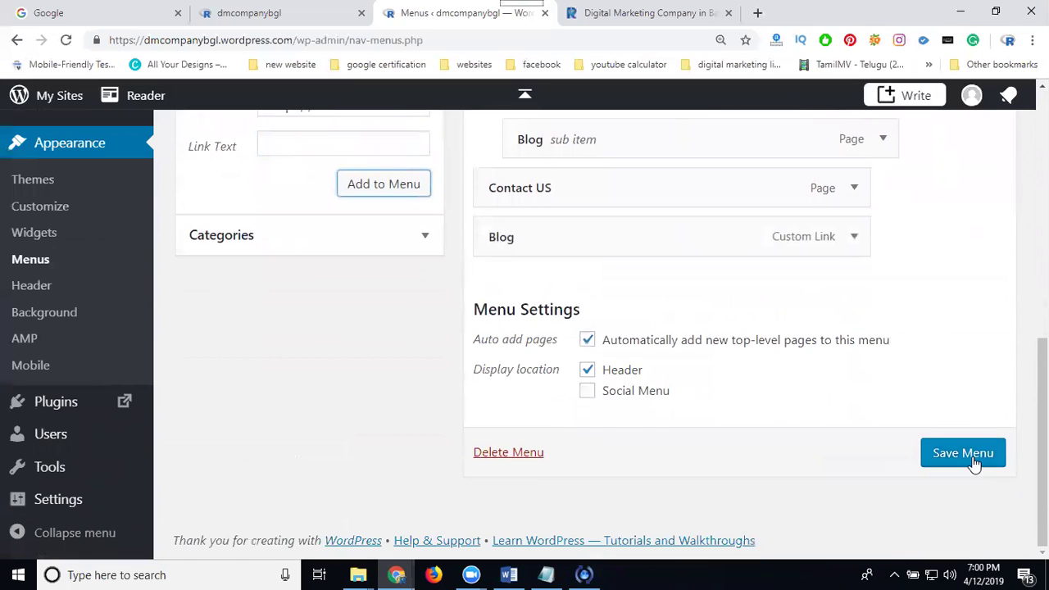
click(973, 462)
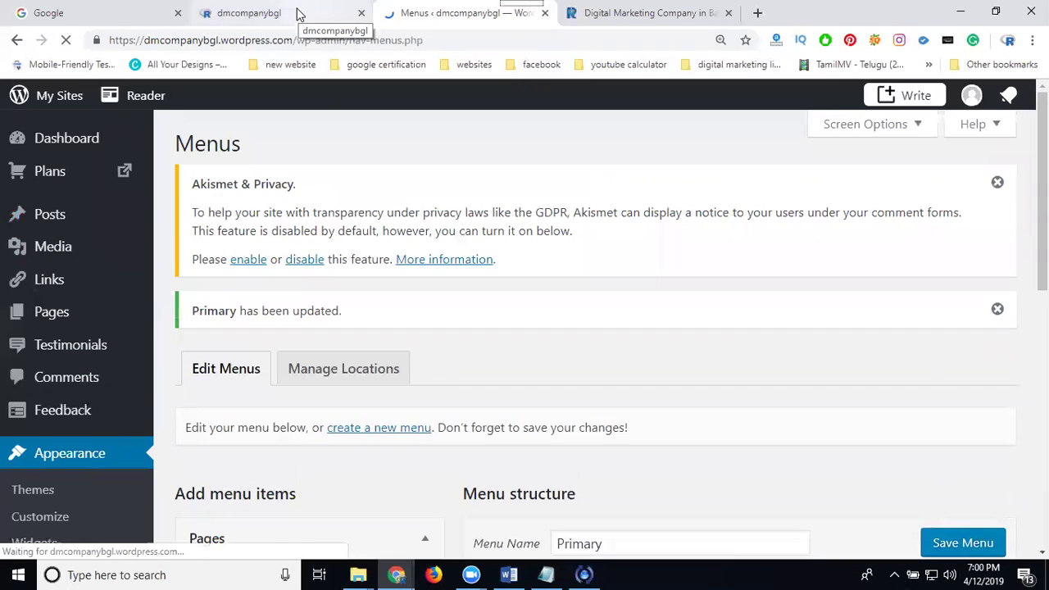
- Reload the live site, test the new Blog link in a separate browser tab, and close that tab
click(299, 14)
click(66, 41)
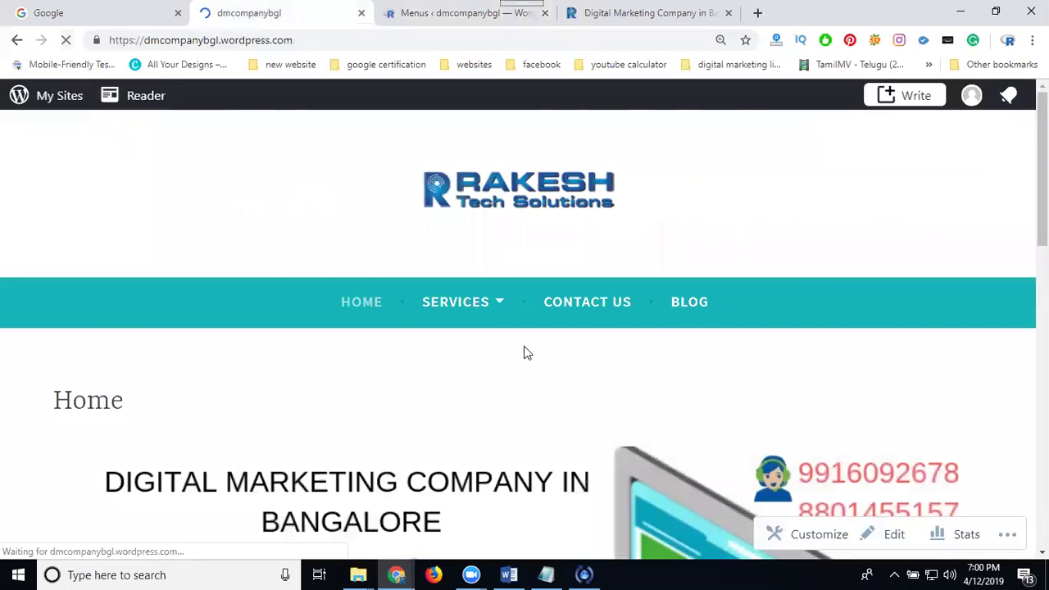
middle_click(685, 313)
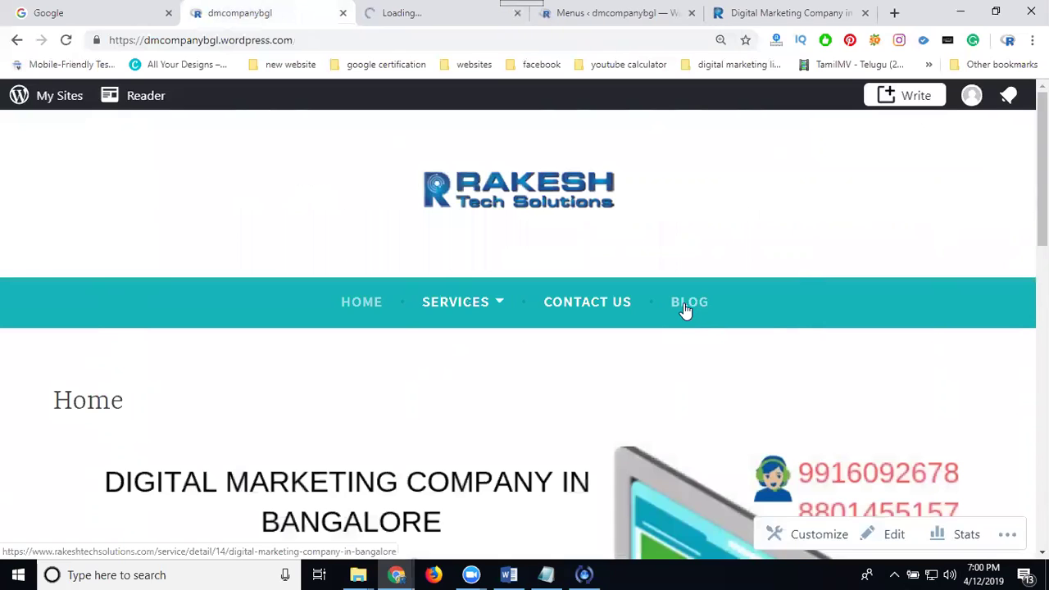
click(422, 8)
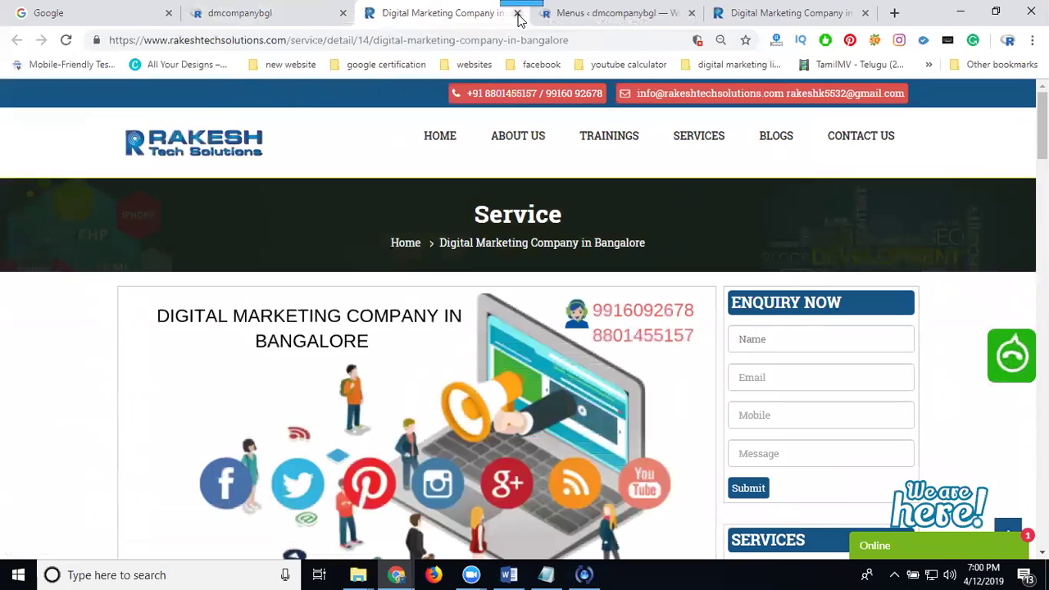
click(518, 14)
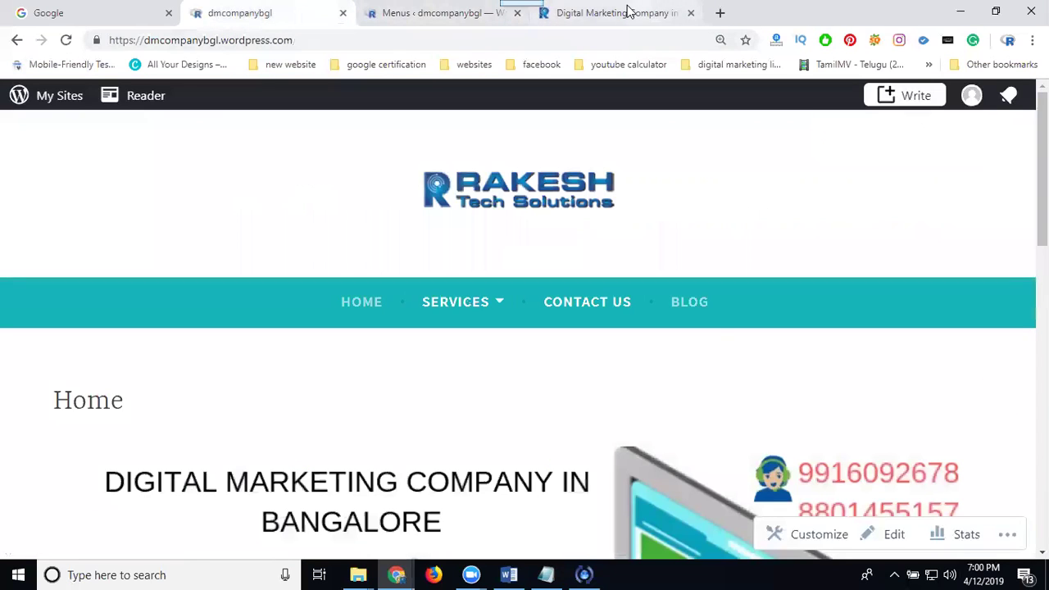
- Change the navigation label of the Blog custom link in the Primary menu to More Info
click(389, 12)
scroll(657, 285, down, 7)
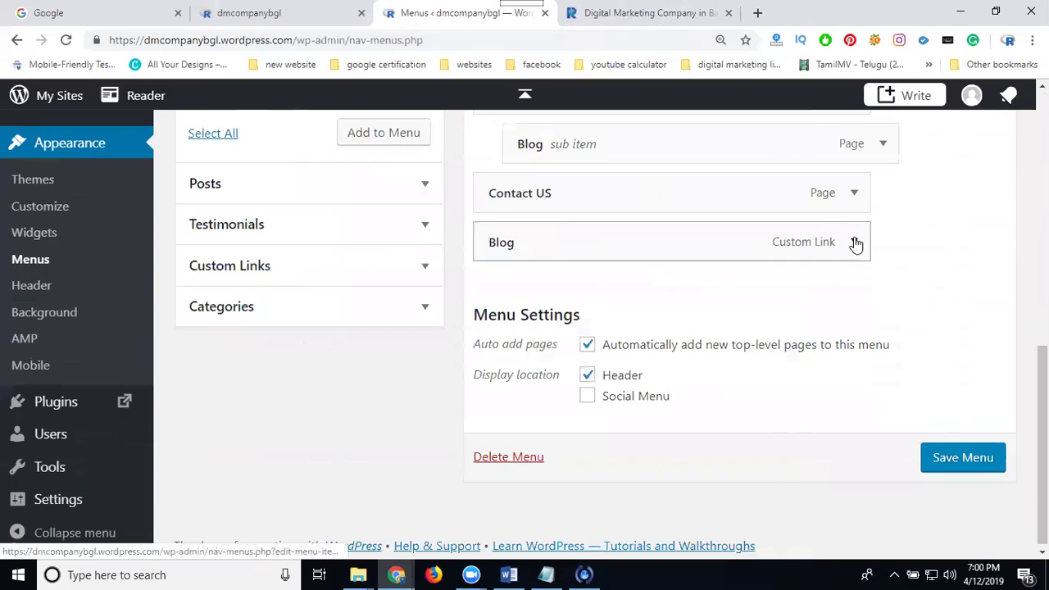
click(854, 242)
double_click(550, 364)
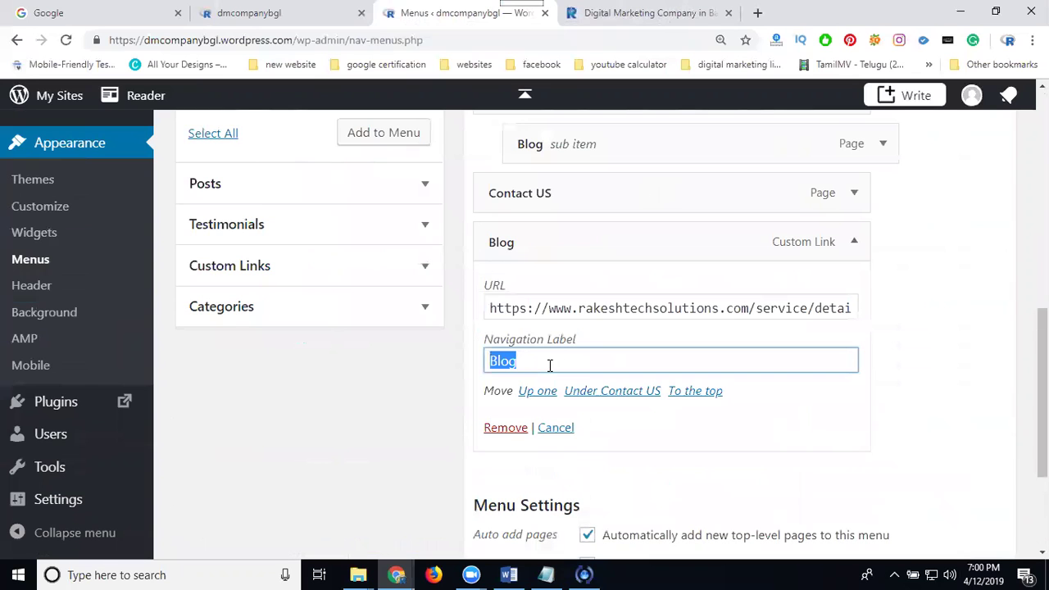
text(More Info)
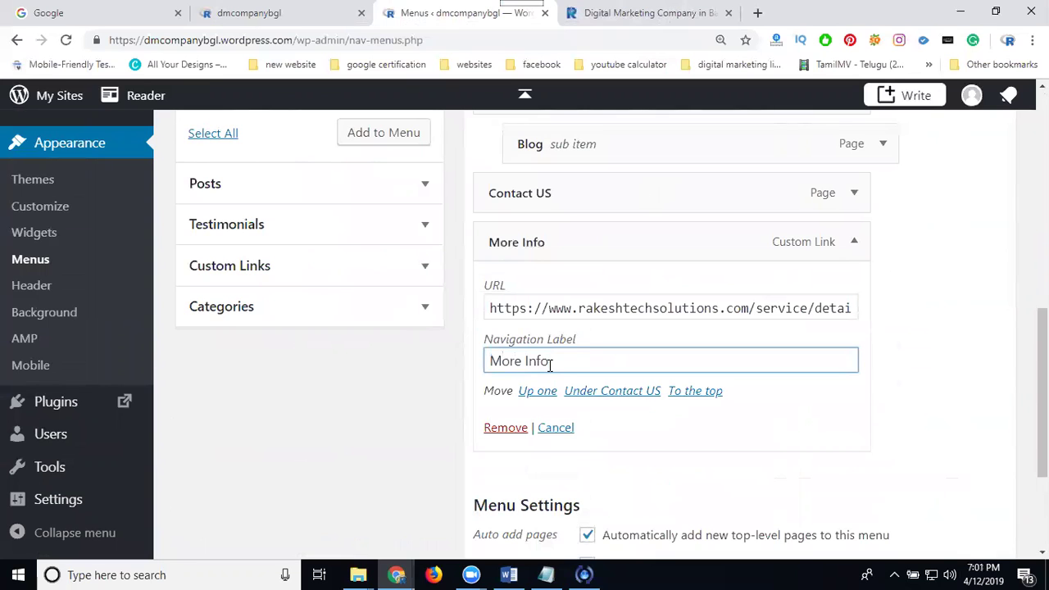
- Save the Primary menu with the More Info label and reload the live site to check it
click(953, 387)
scroll(954, 346, down, 3)
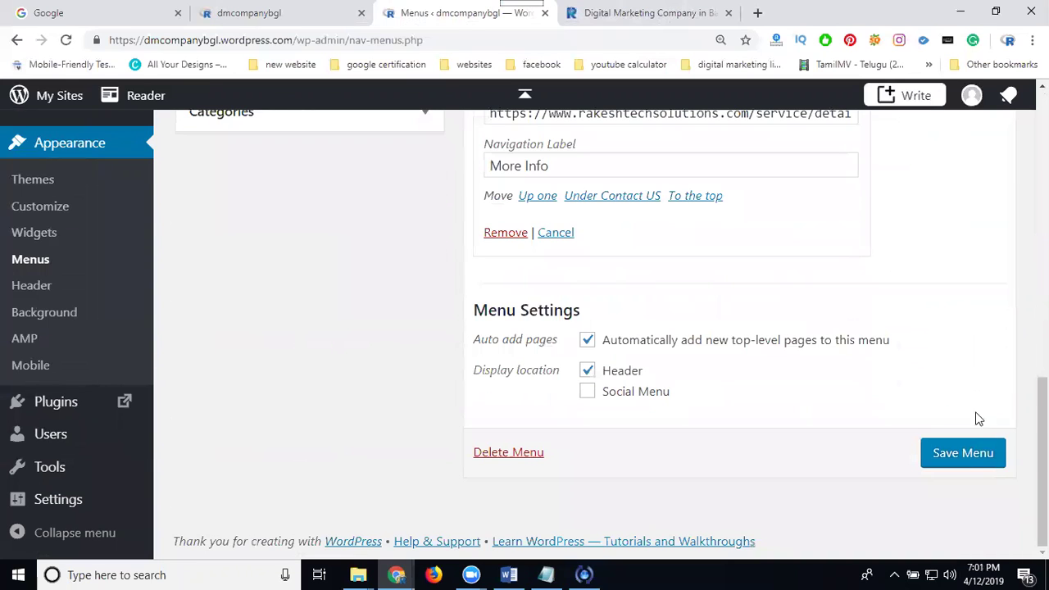
click(963, 454)
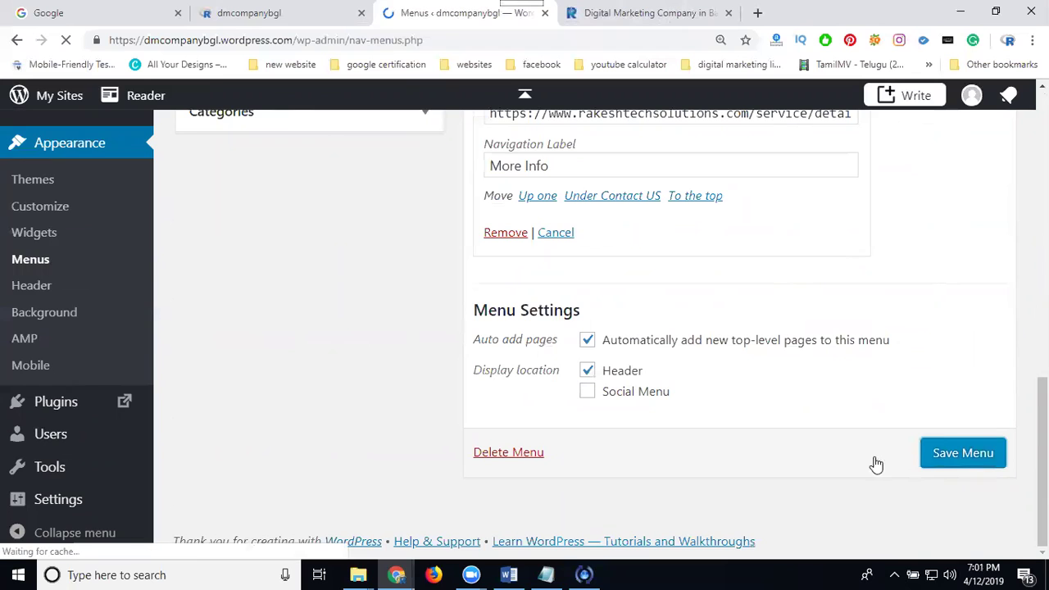
click(315, 10)
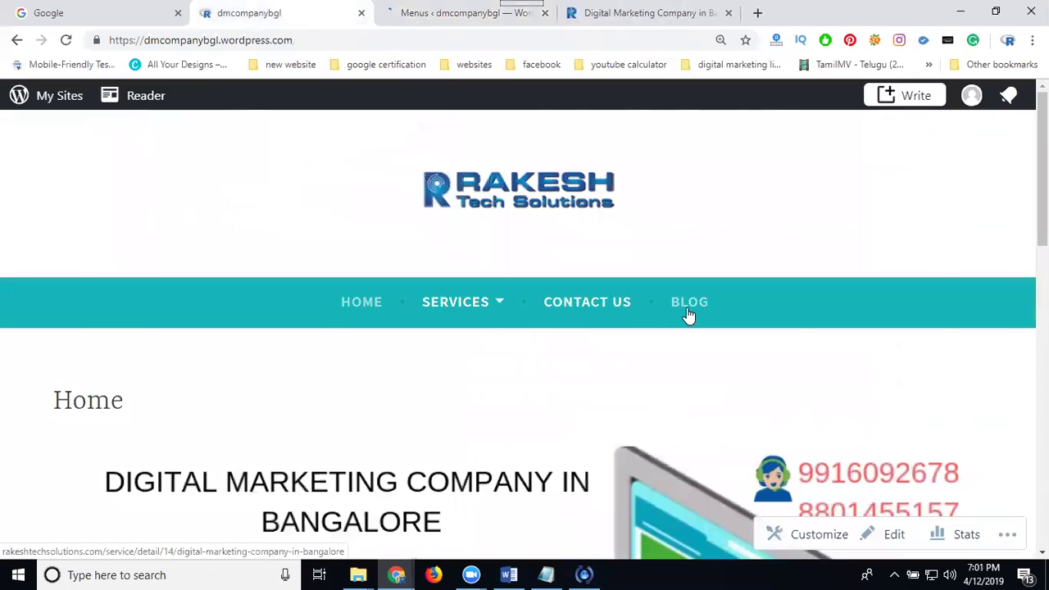
click(66, 39)
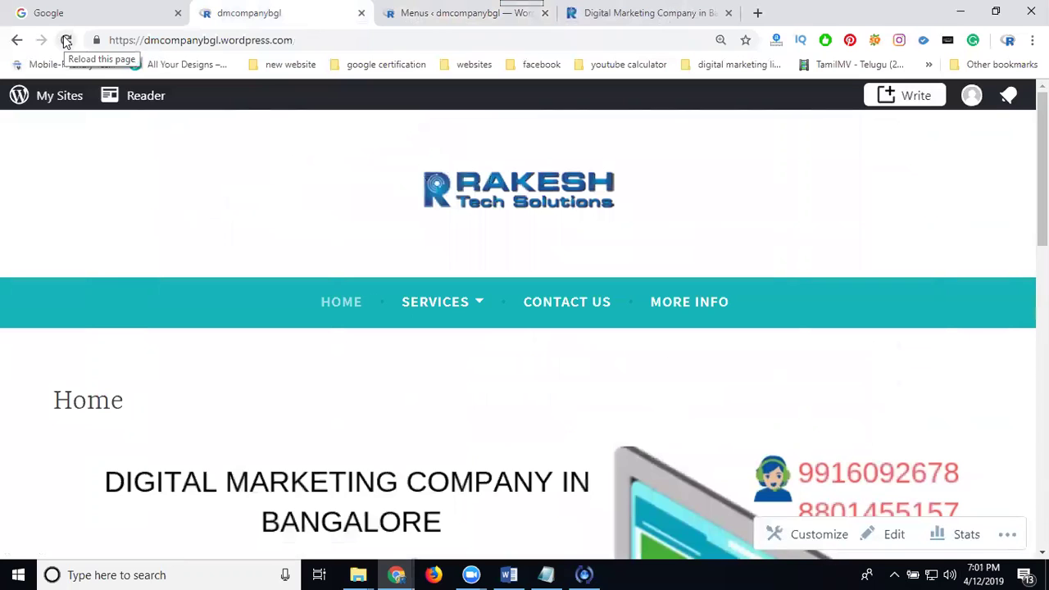
- Remove the Blog sub item under Services from the Primary menu, save the menu, and reload the live site
click(416, 18)
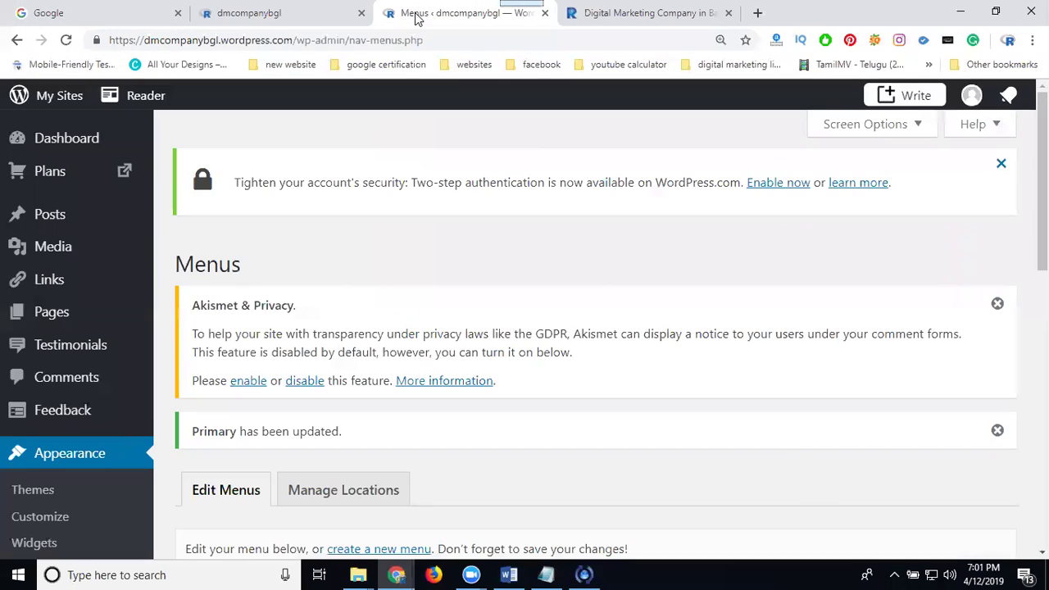
scroll(624, 238, down, 8)
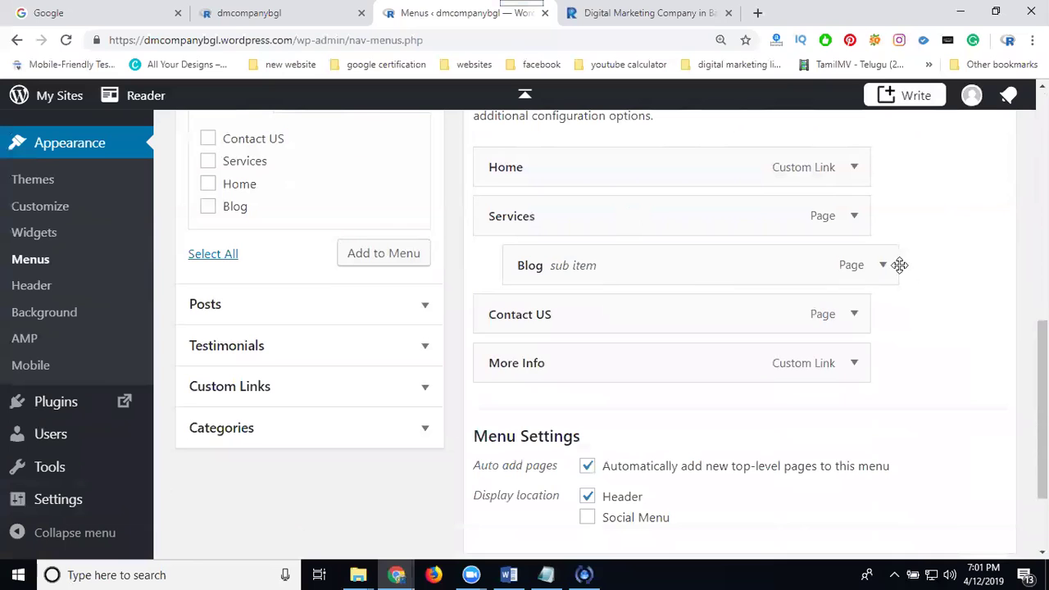
click(894, 267)
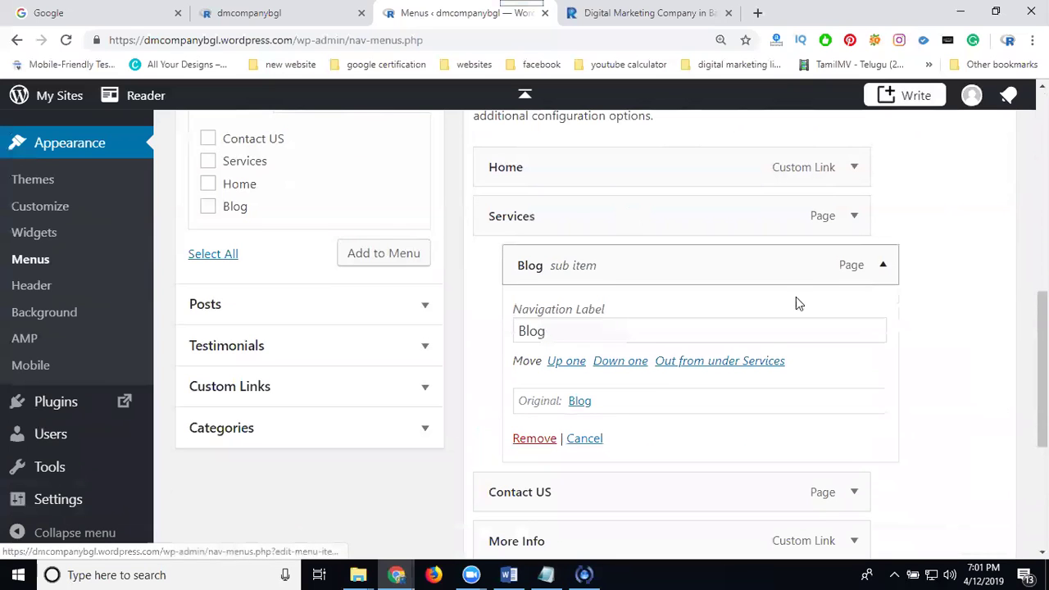
click(534, 438)
click(953, 530)
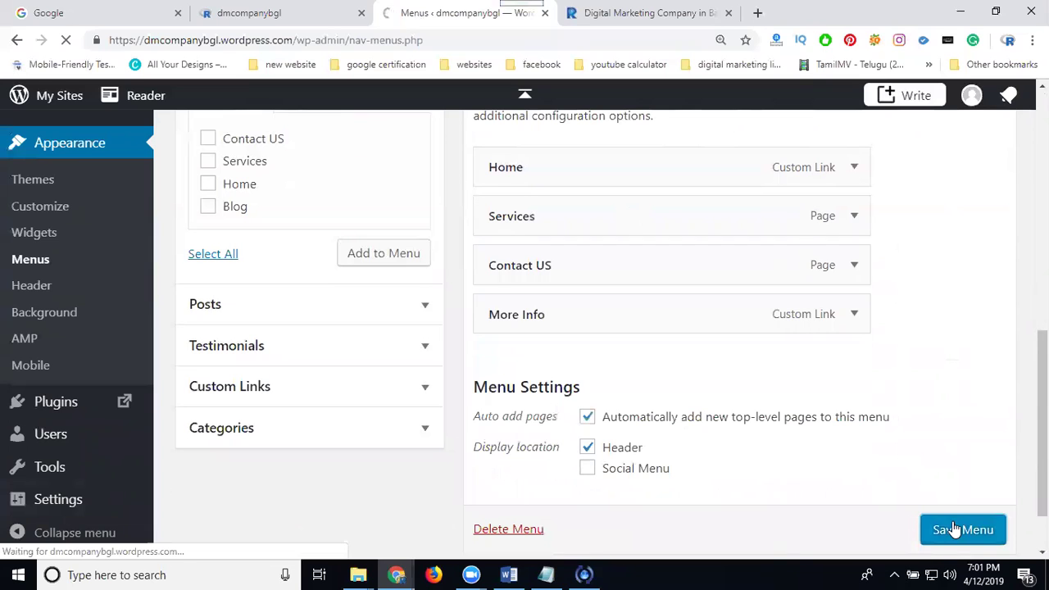
click(250, 13)
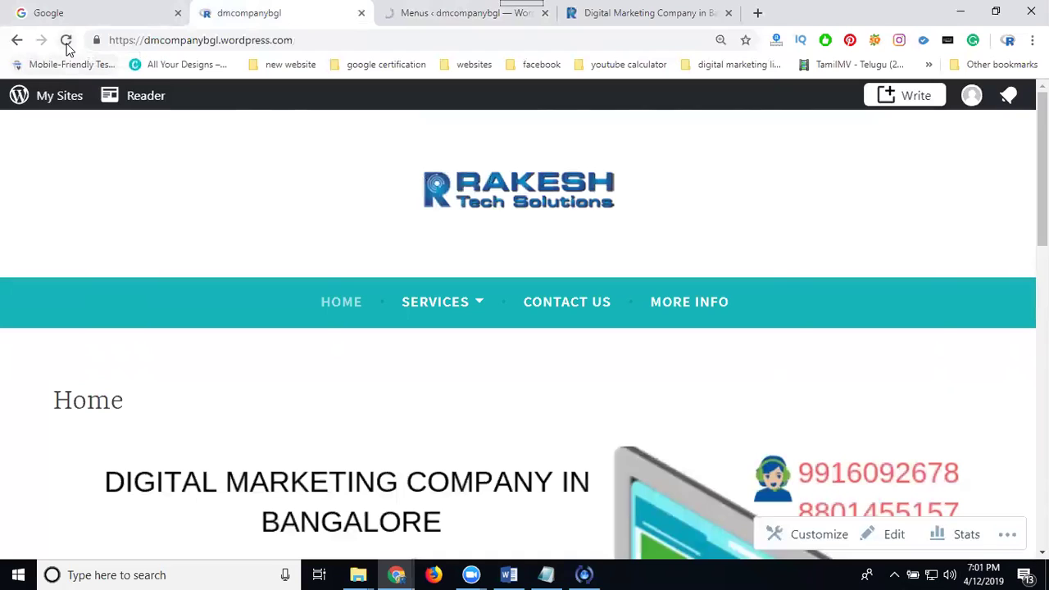
click(67, 45)
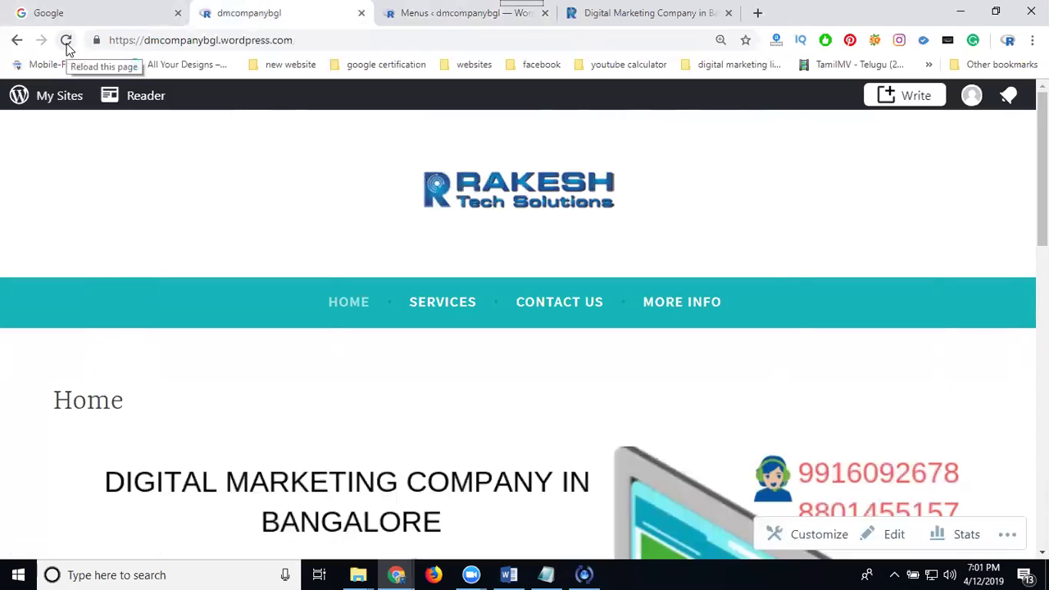
- Nest Contact US under Services and More Info under Contact US in the Primary menu
click(389, 14)
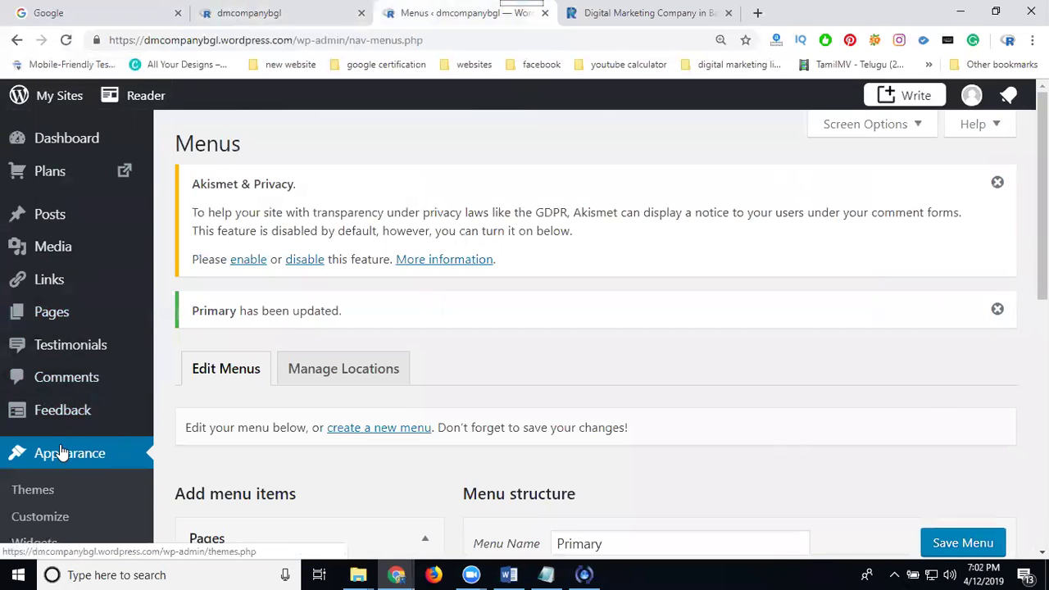
scroll(61, 454, down, 3)
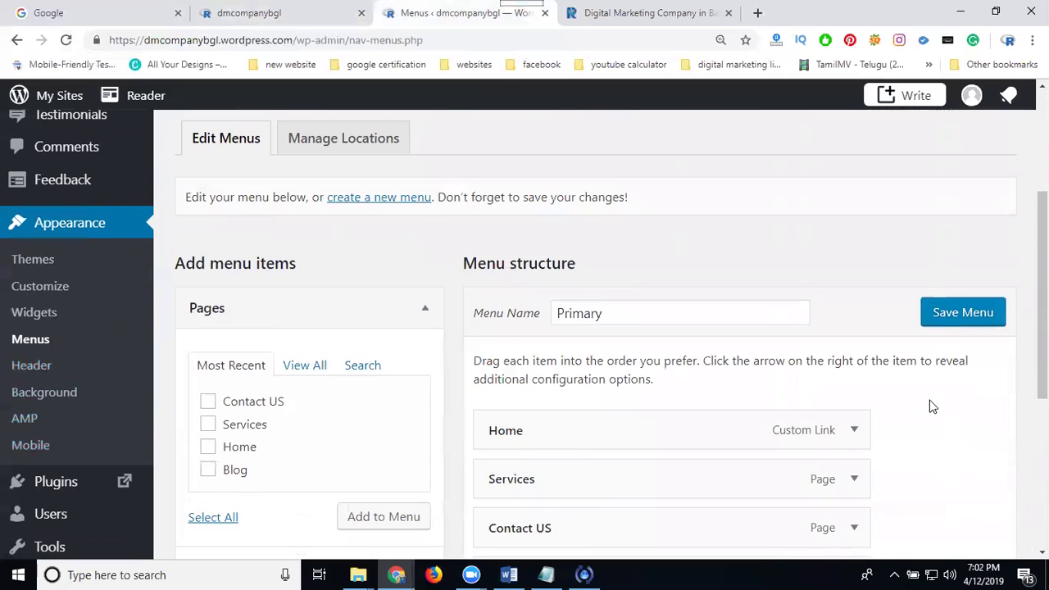
scroll(930, 405, down, 3)
mouse_move(558, 296)
mouse_down()
mouse_move(581, 296)
mouse_move(533, 293)
mouse_move(565, 292)
mouse_move(541, 289)
mouse_move(565, 283)
mouse_move(565, 293)
mouse_up()
drag(521, 336, 606, 326)
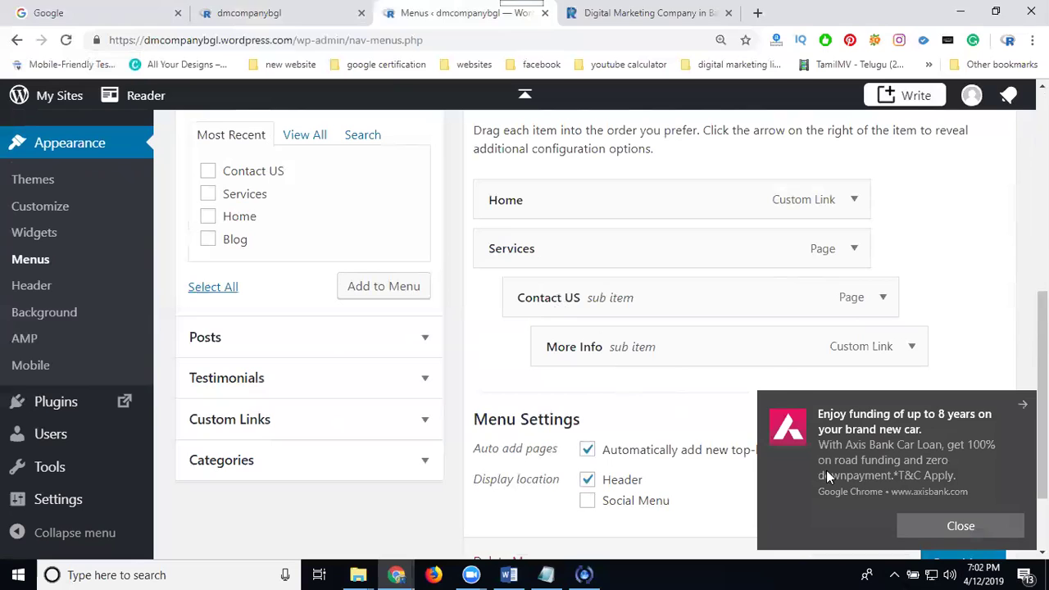
- Dismiss the browser notifications covering the menu editor
click(961, 525)
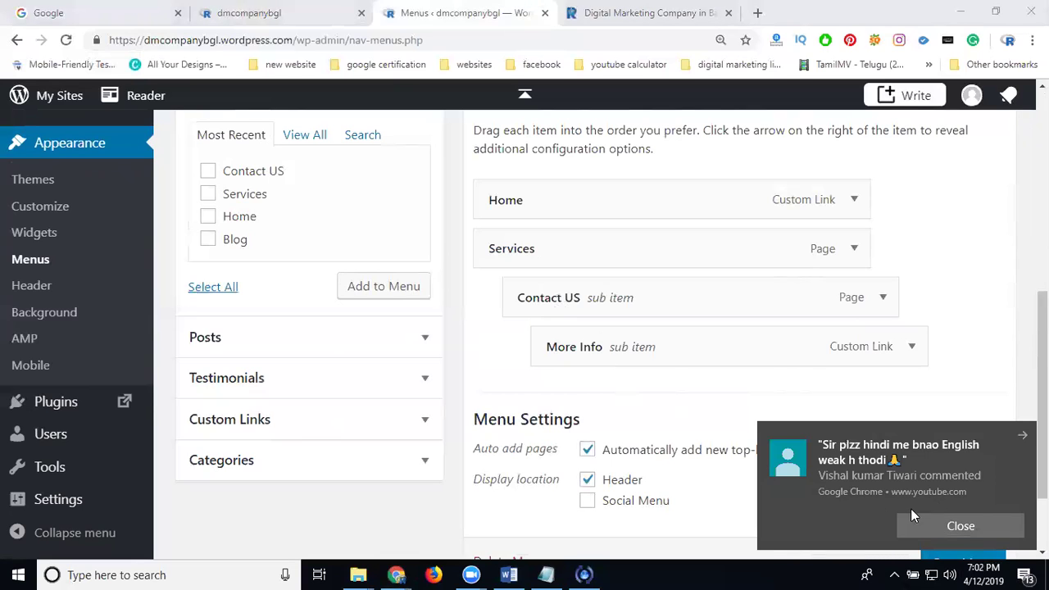
click(917, 519)
click(1023, 435)
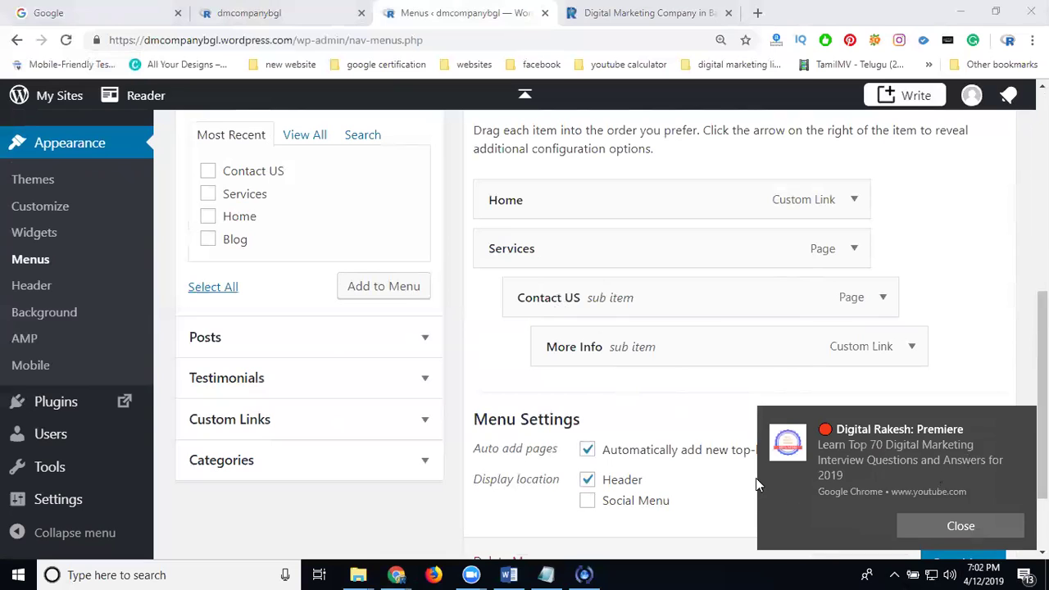
click(960, 526)
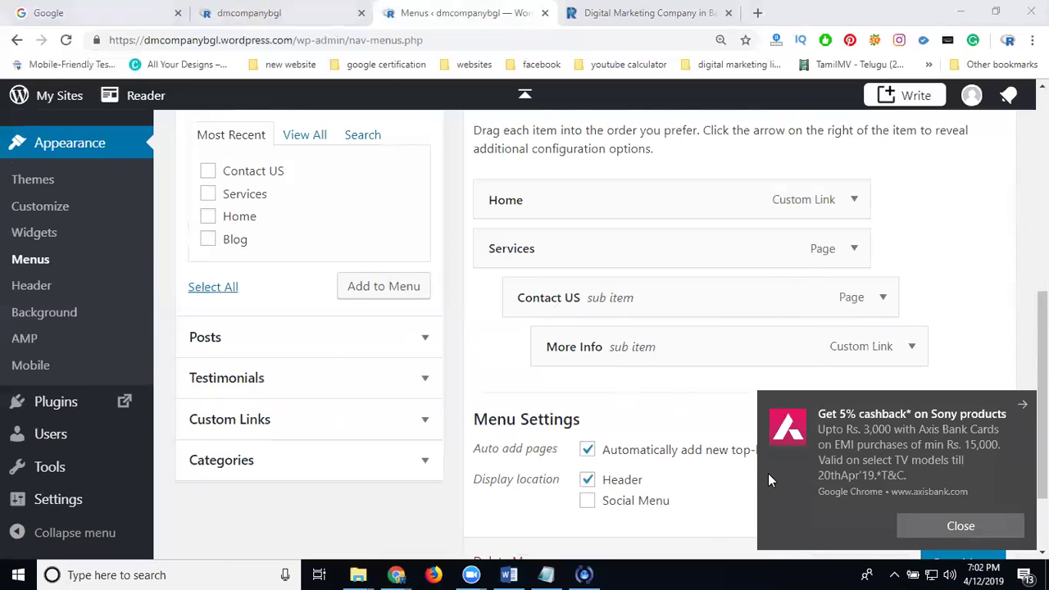
drag(768, 476, 984, 469)
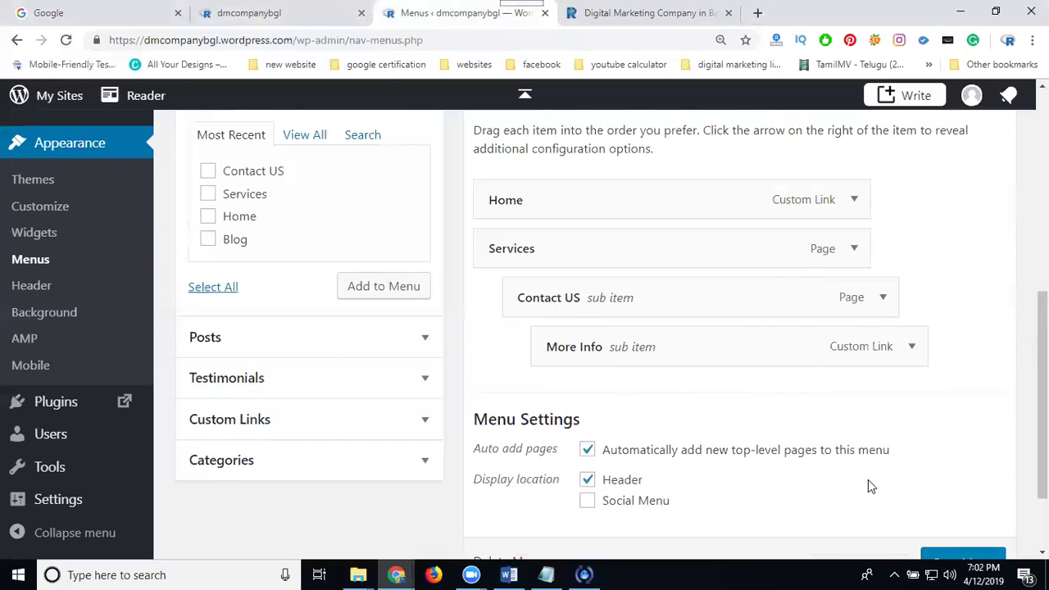
- Save the nested Primary menu and reload the live site to check the navigation
scroll(868, 480, down, 2)
click(954, 446)
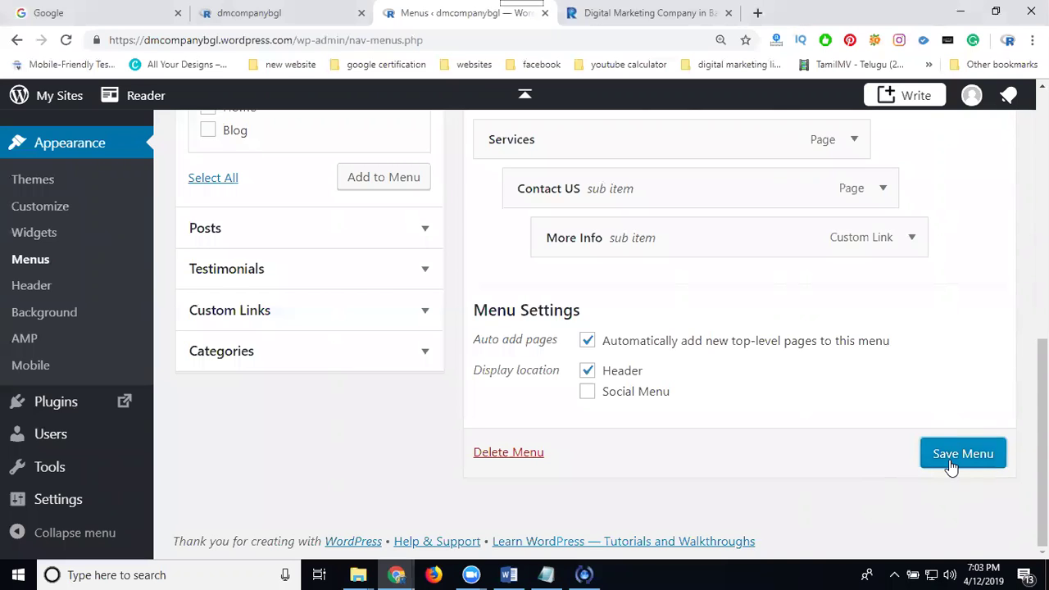
click(246, 20)
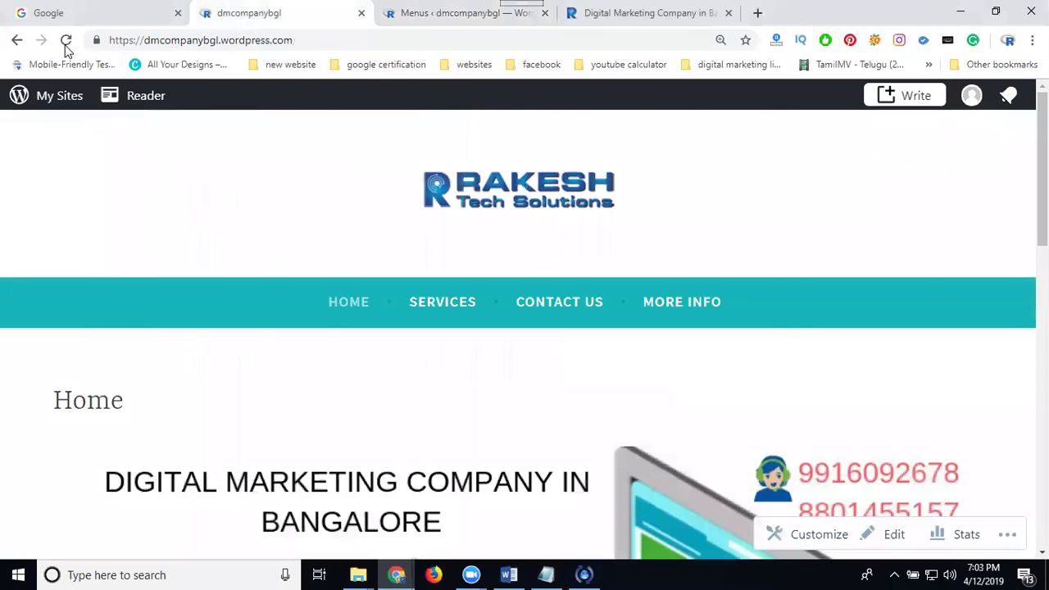
click(65, 43)
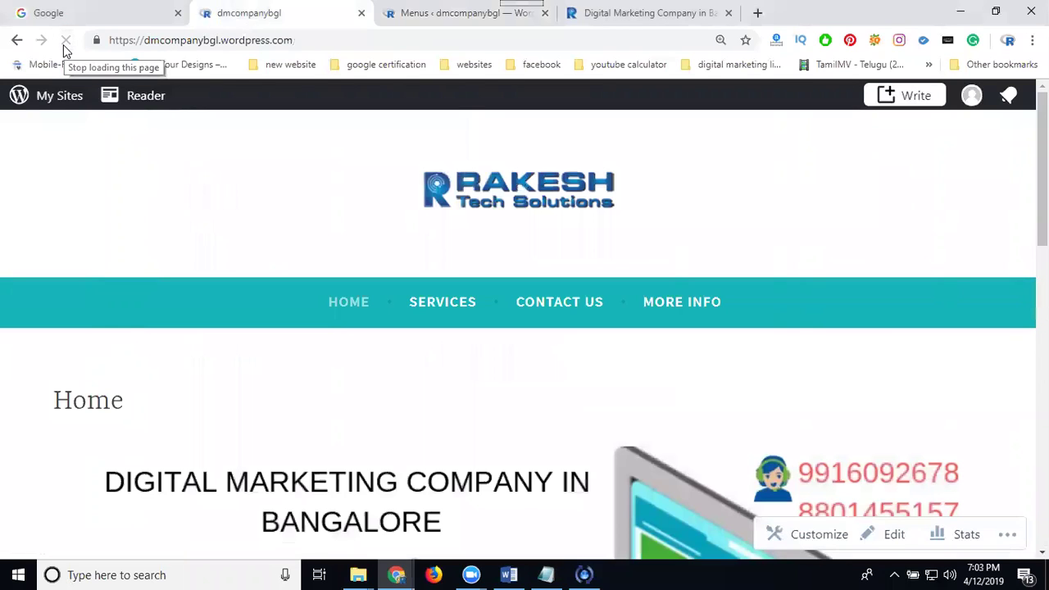
click(65, 45)
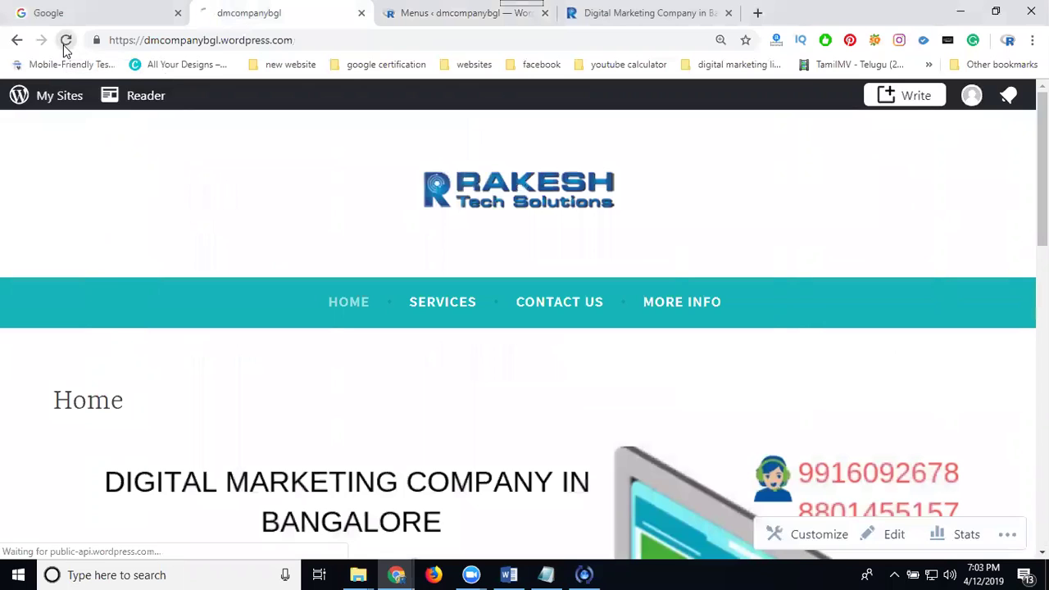
- Save the Primary menu again, reload the live site, and inspect the submenus under Services
click(435, 12)
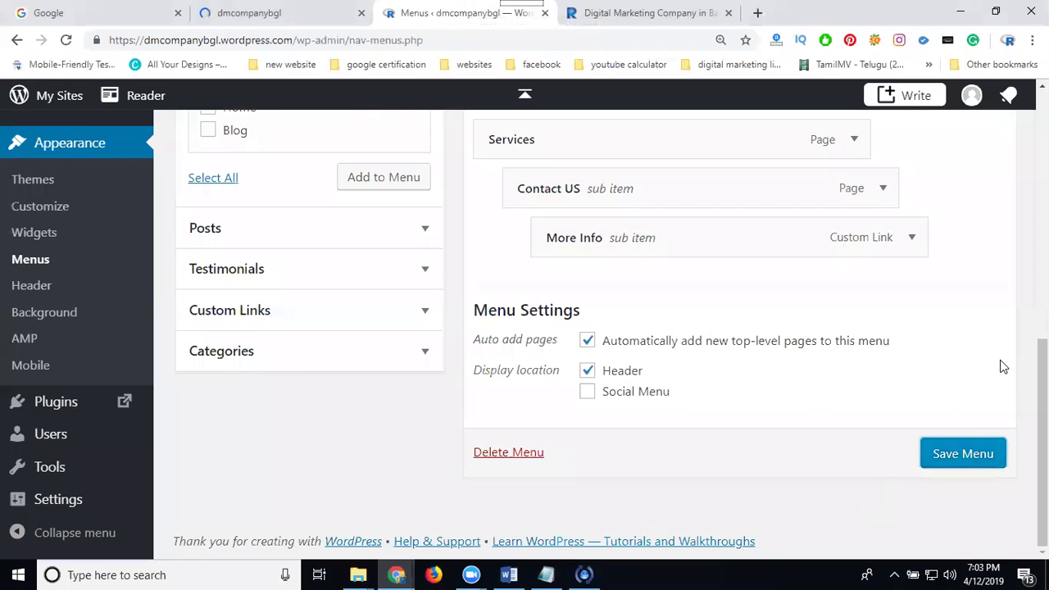
click(964, 462)
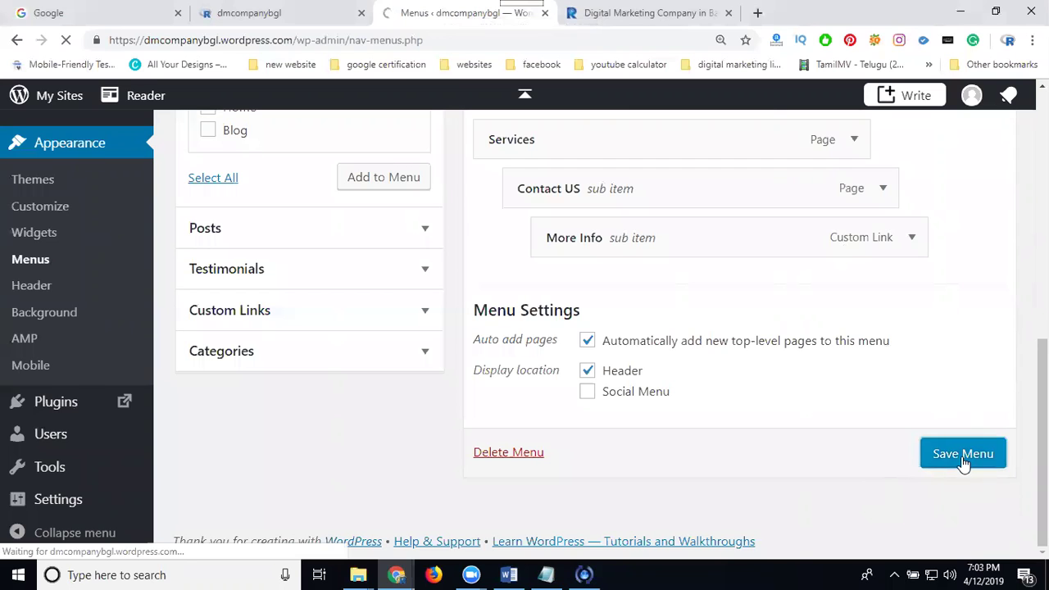
click(267, 23)
click(67, 40)
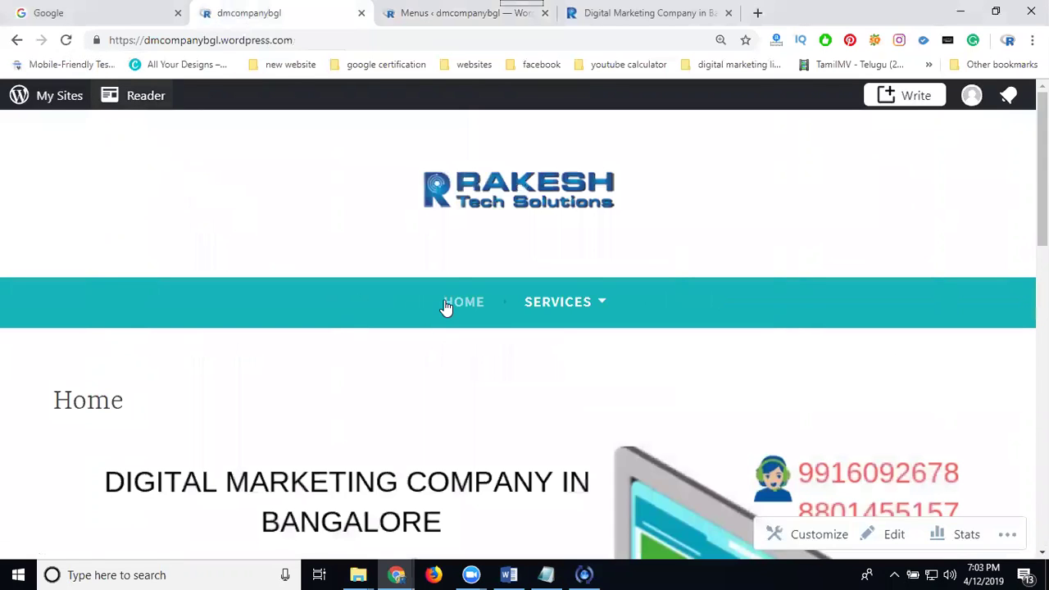
mouse_move(579, 304)
mouse_move(571, 336)
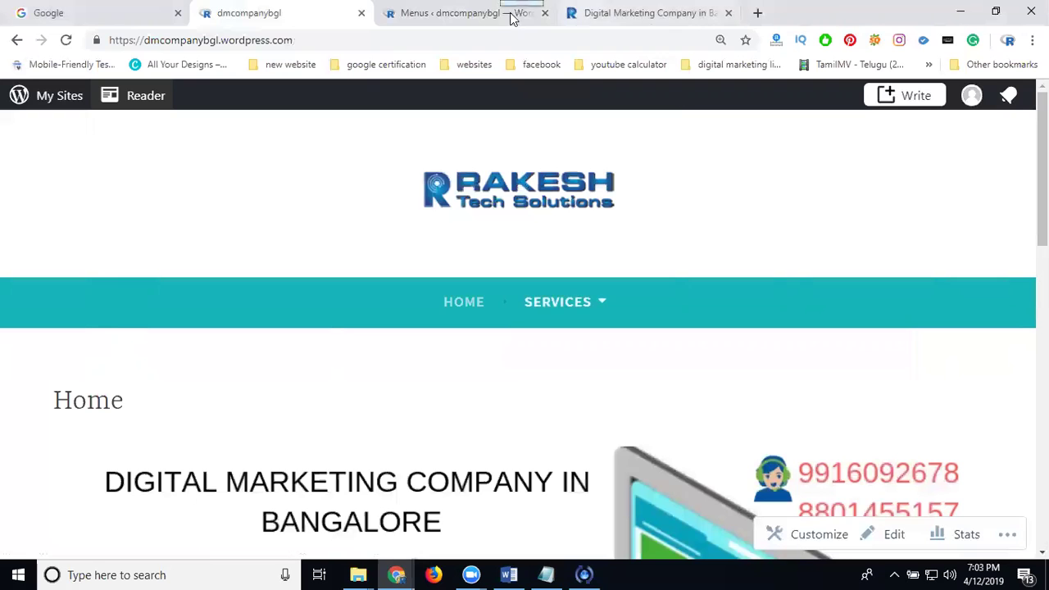
- Move Contact US and More Info back to the top level of the Primary menu and save the menu
click(451, 15)
scroll(566, 283, down, 5)
scroll(585, 298, down, 1)
drag(586, 298, 560, 300)
drag(611, 339, 574, 347)
scroll(1000, 362, down, 2)
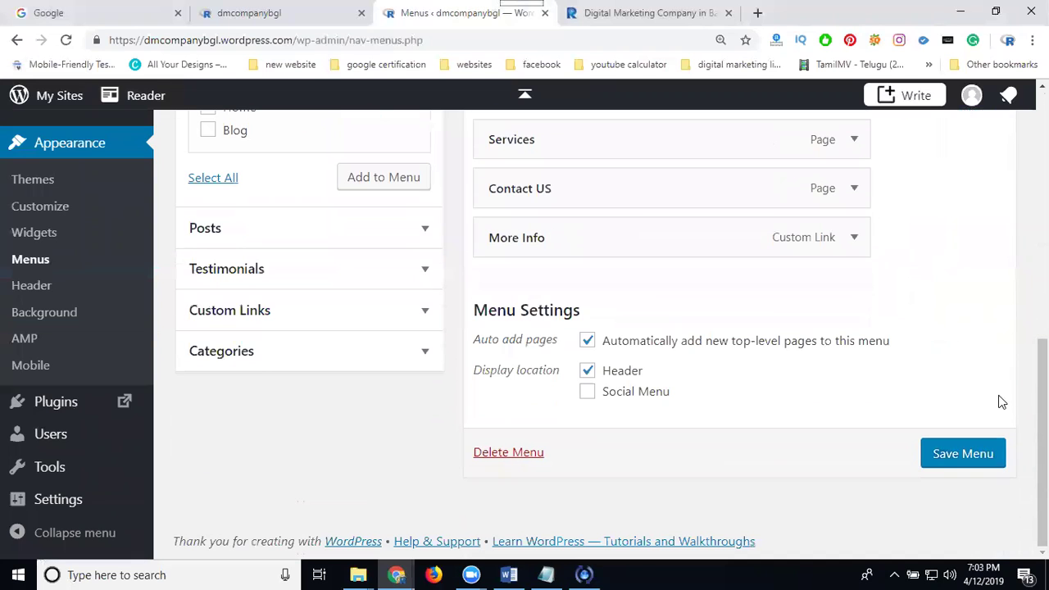
click(982, 459)
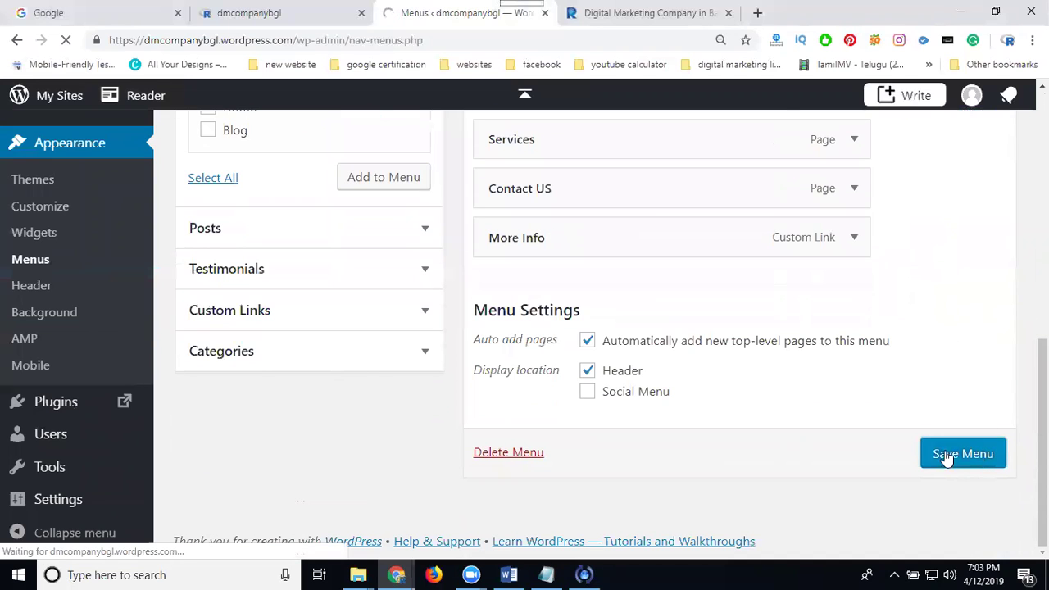
- Try moving More Info above Contact US in the Primary menu, and place it last again
mouse_move(503, 231)
mouse_down()
mouse_move(572, 230)
mouse_move(503, 228)
mouse_up()
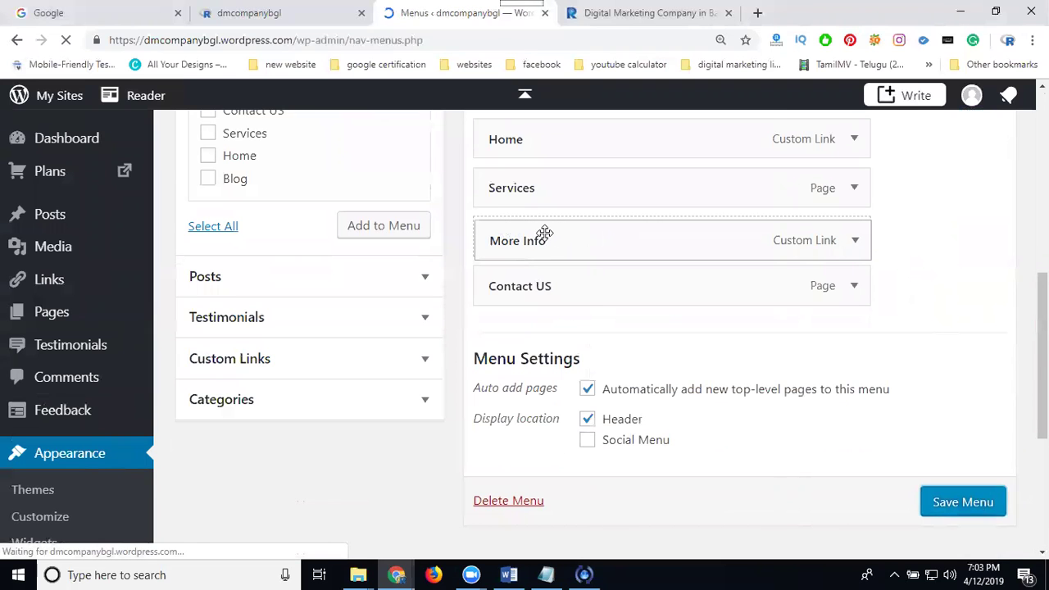
scroll(607, 262, down, 7)
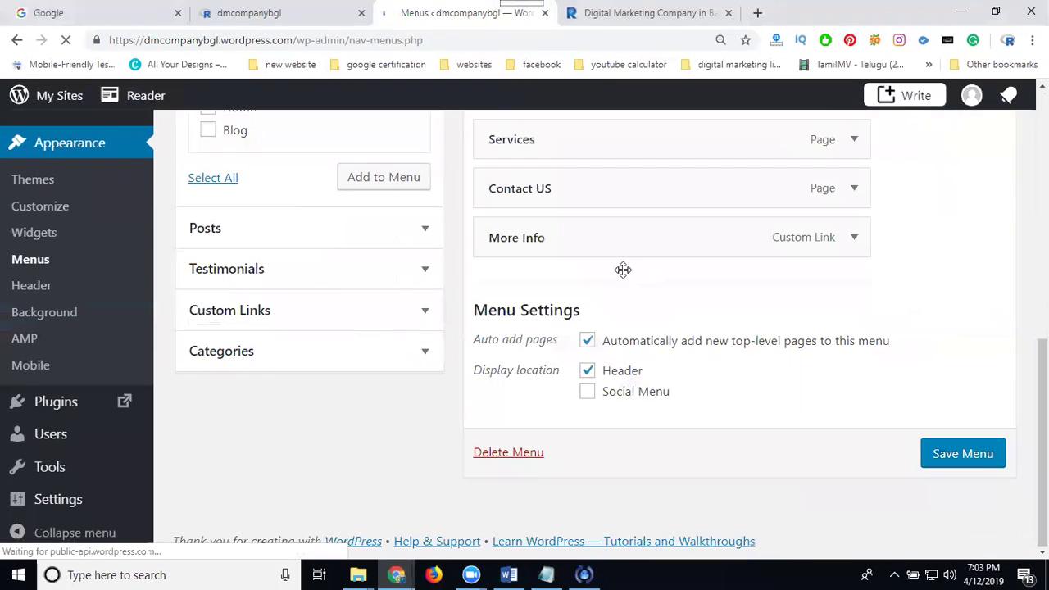
drag(539, 237, 546, 289)
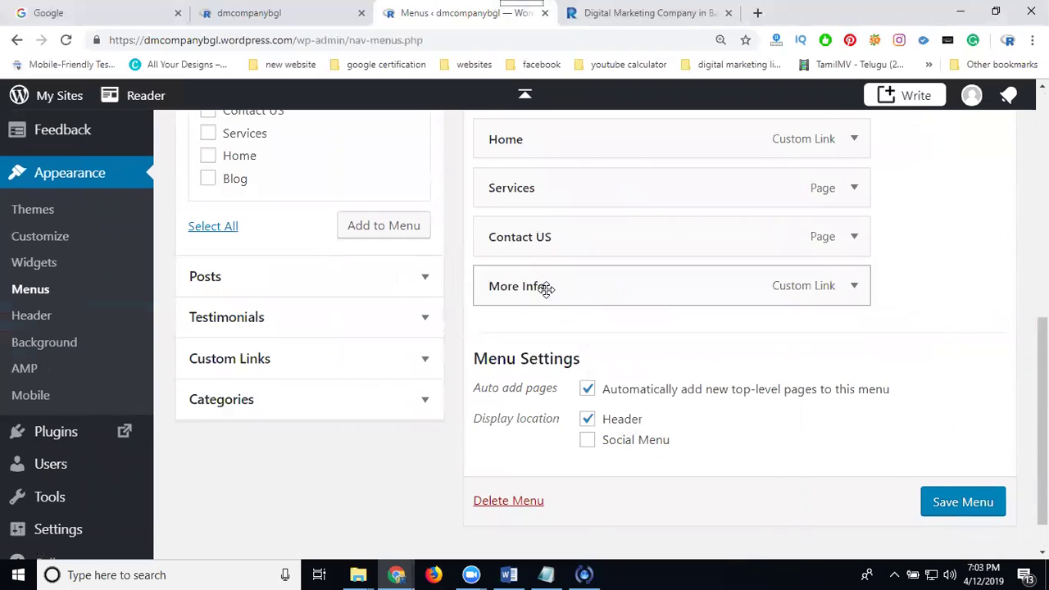
- Save the Primary menu and reload the live site's home page through its logo
click(939, 502)
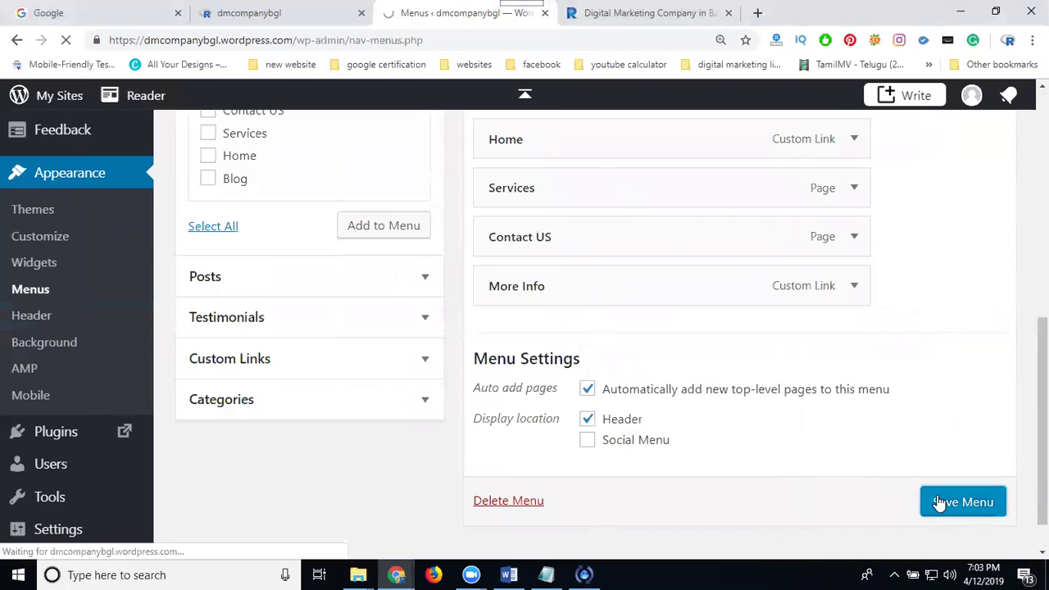
click(266, 15)
click(535, 195)
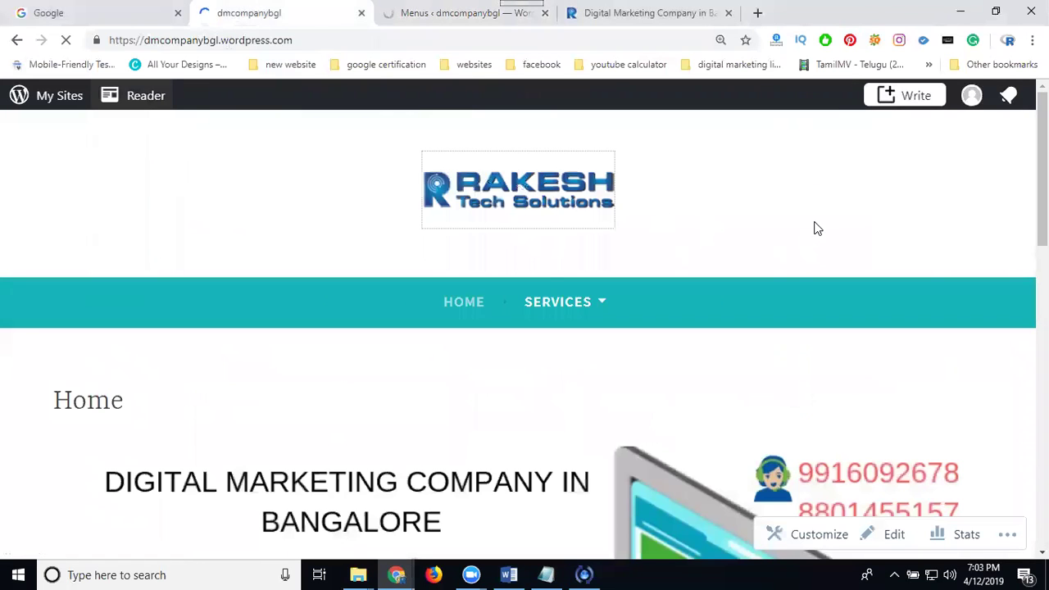